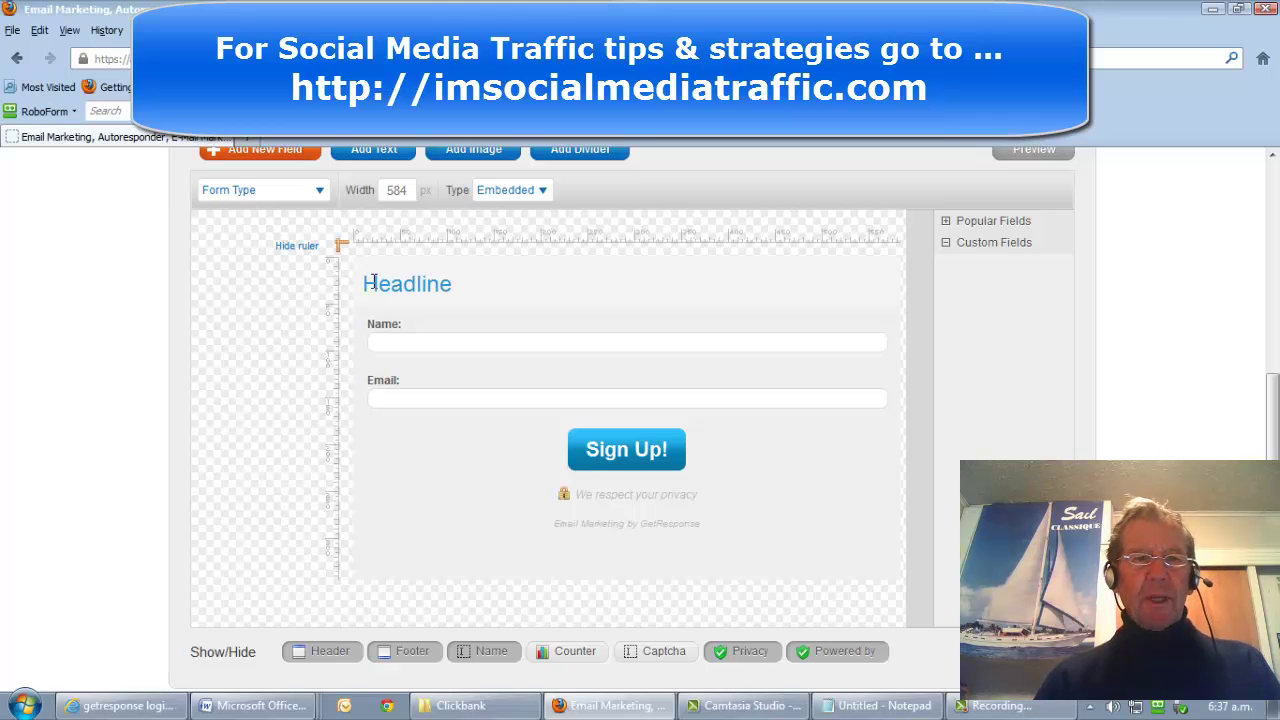
left_click(305, 291)
left_click(305, 291)
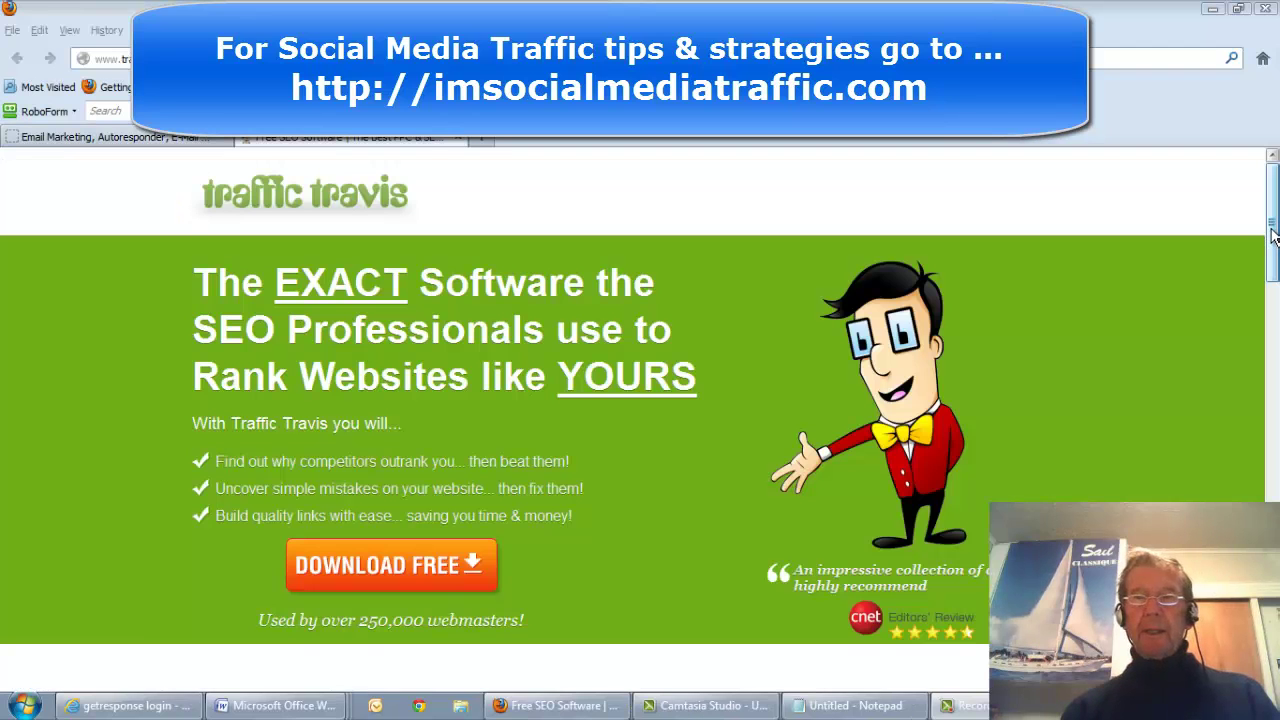
left_click_drag(1272, 234, 1217, 228)
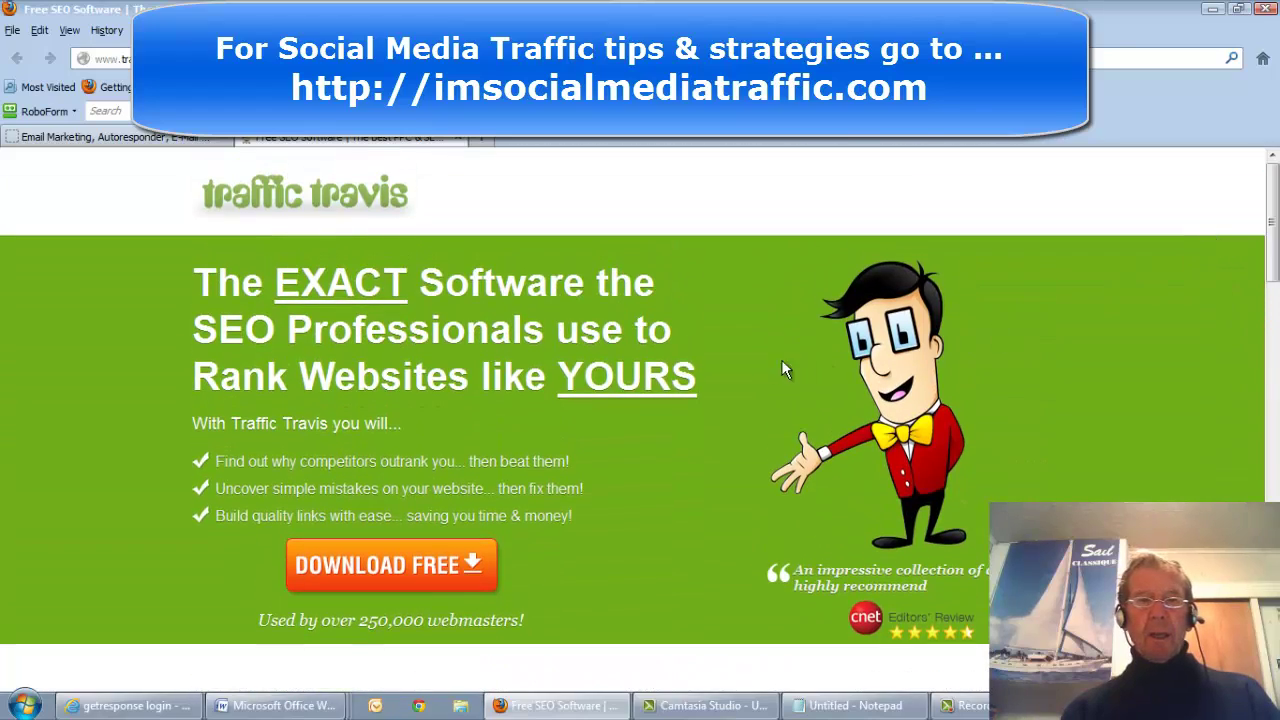
Copy the sales page headline "The EXACT Software the SEO Professionals use to Rank Websites like YOURS" into Notepad below the Clickbank hoplink
triple_click(703, 388)
left_click(704, 380)
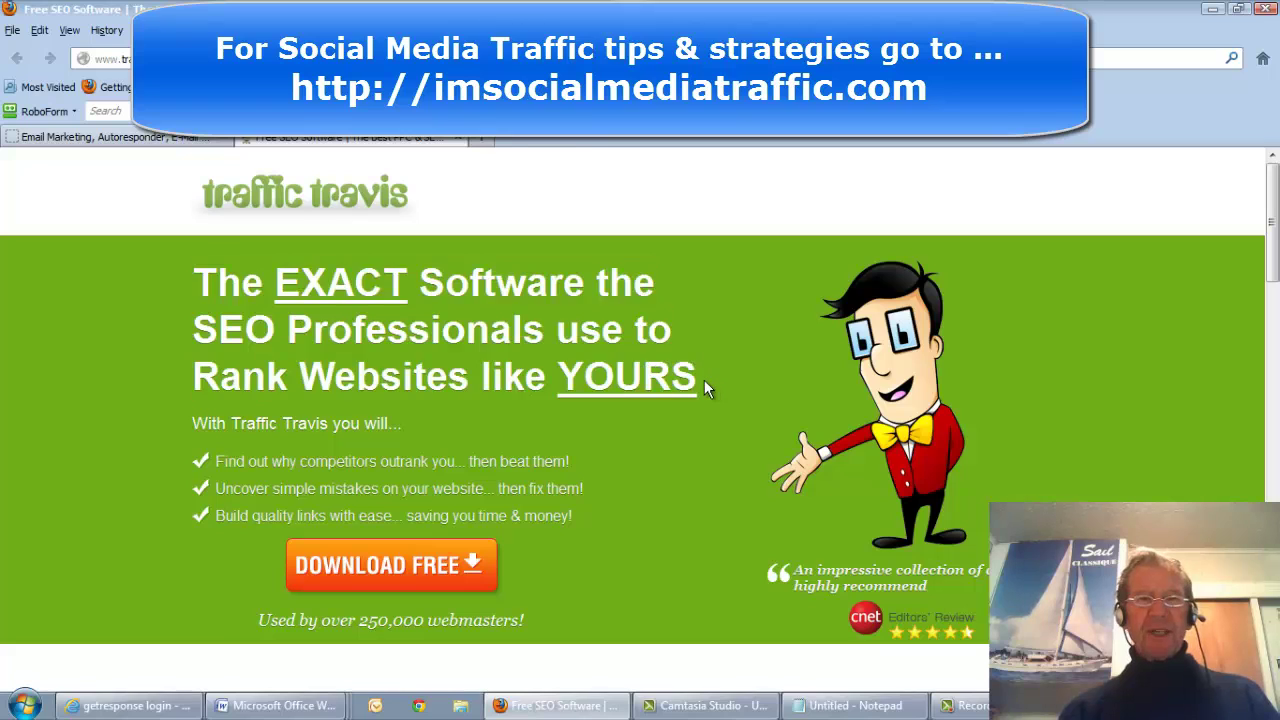
triple_click(699, 381)
right_click(397, 347)
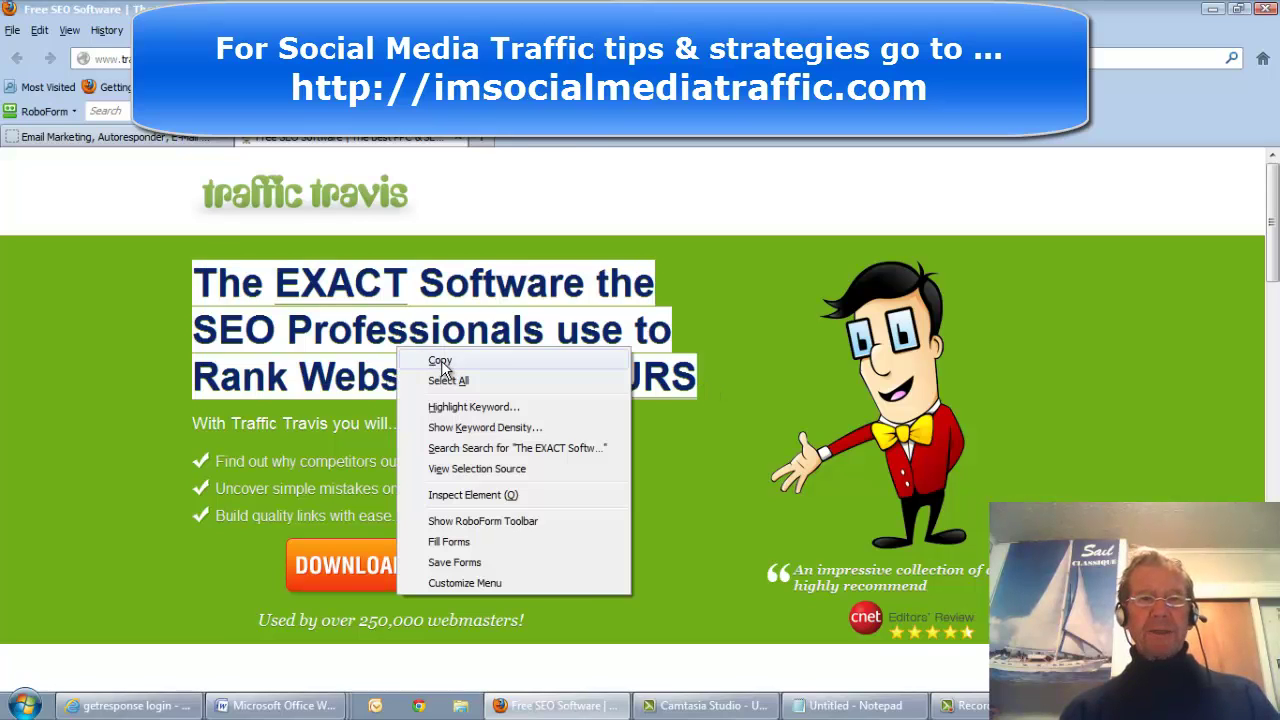
left_click(447, 362)
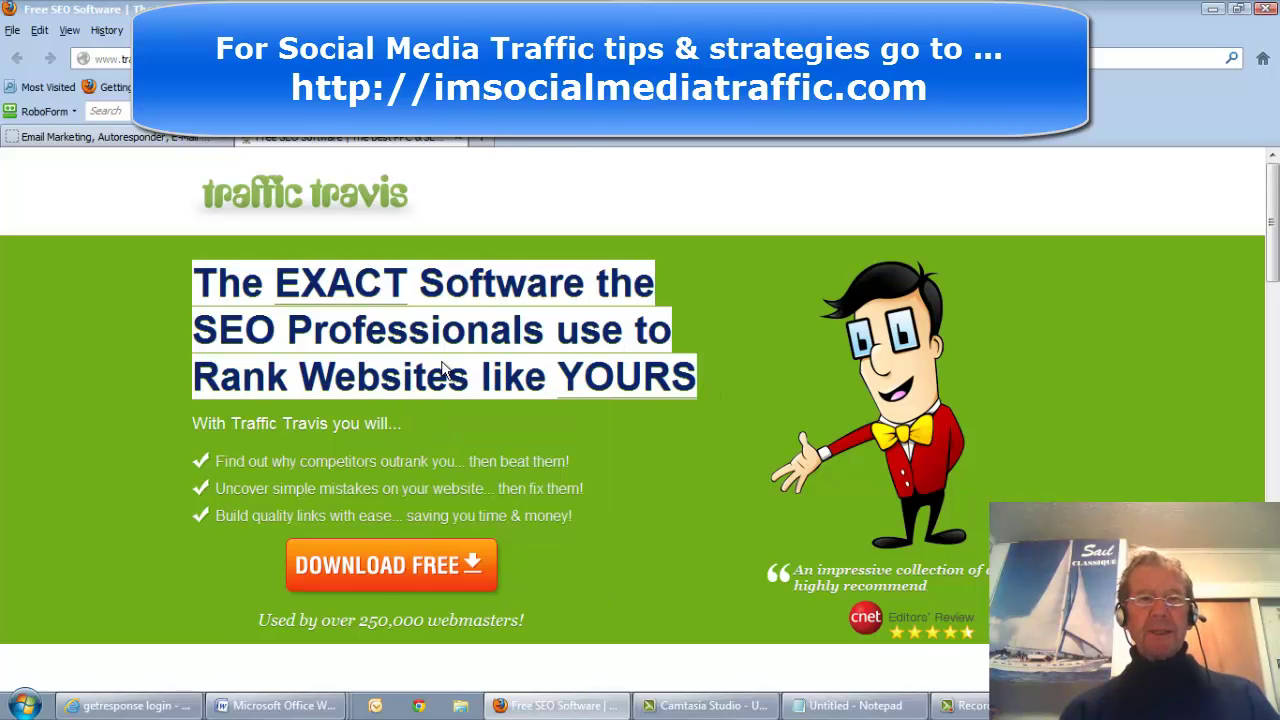
left_click(855, 705)
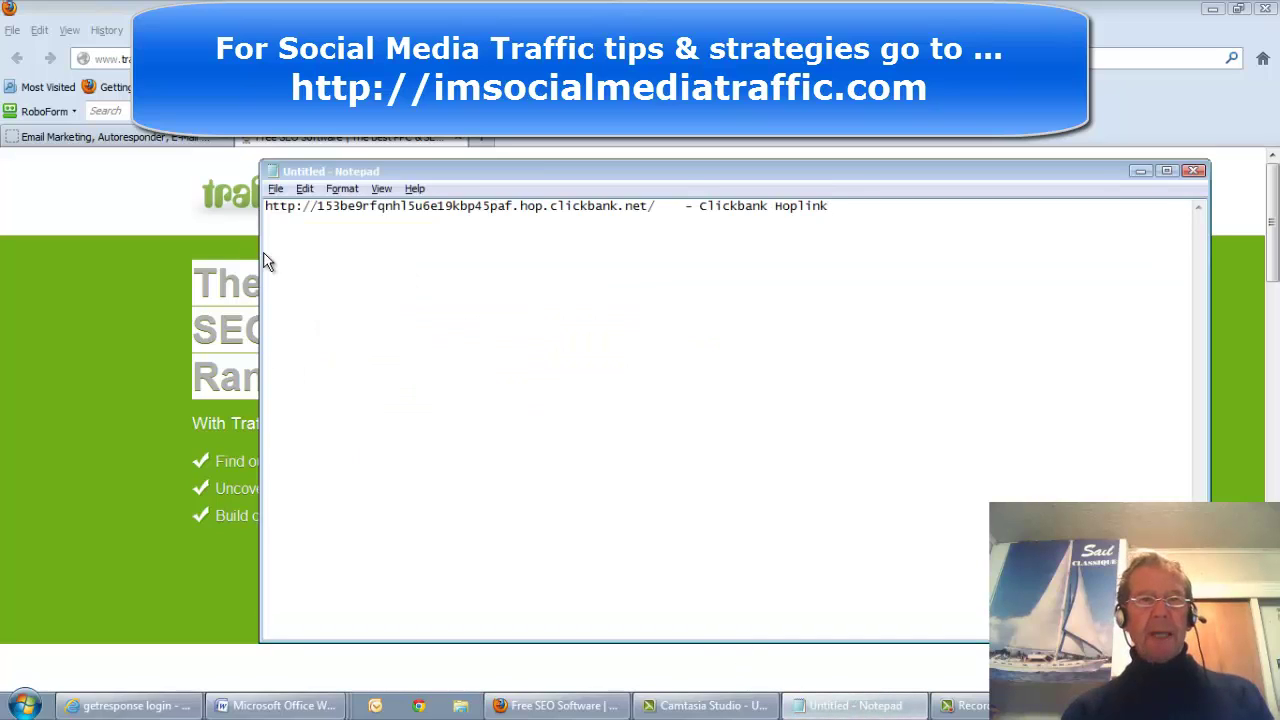
left_click(276, 241)
right_click(276, 241)
left_click(329, 321)
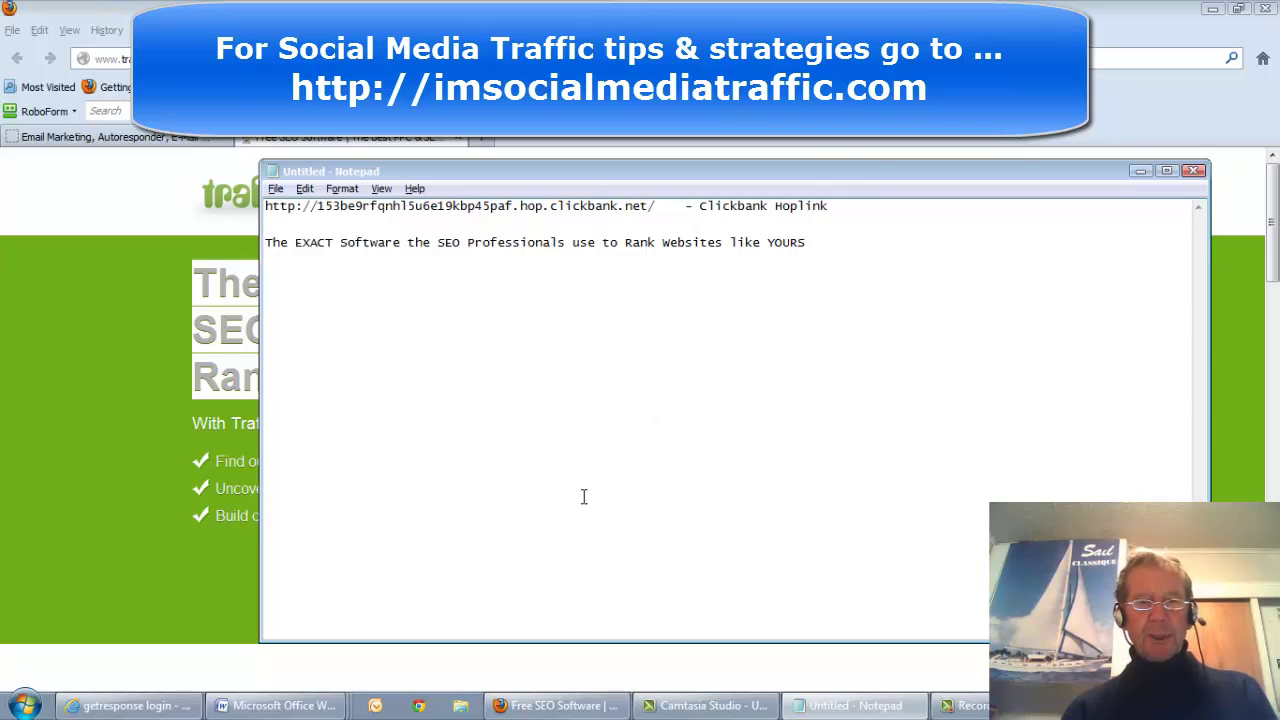
Copy "With Traffic Travis you will..." and its three bullet points from the sales page into Notepad below the headline
key("alt+Tab")
left_click_drag(575, 517, 197, 445)
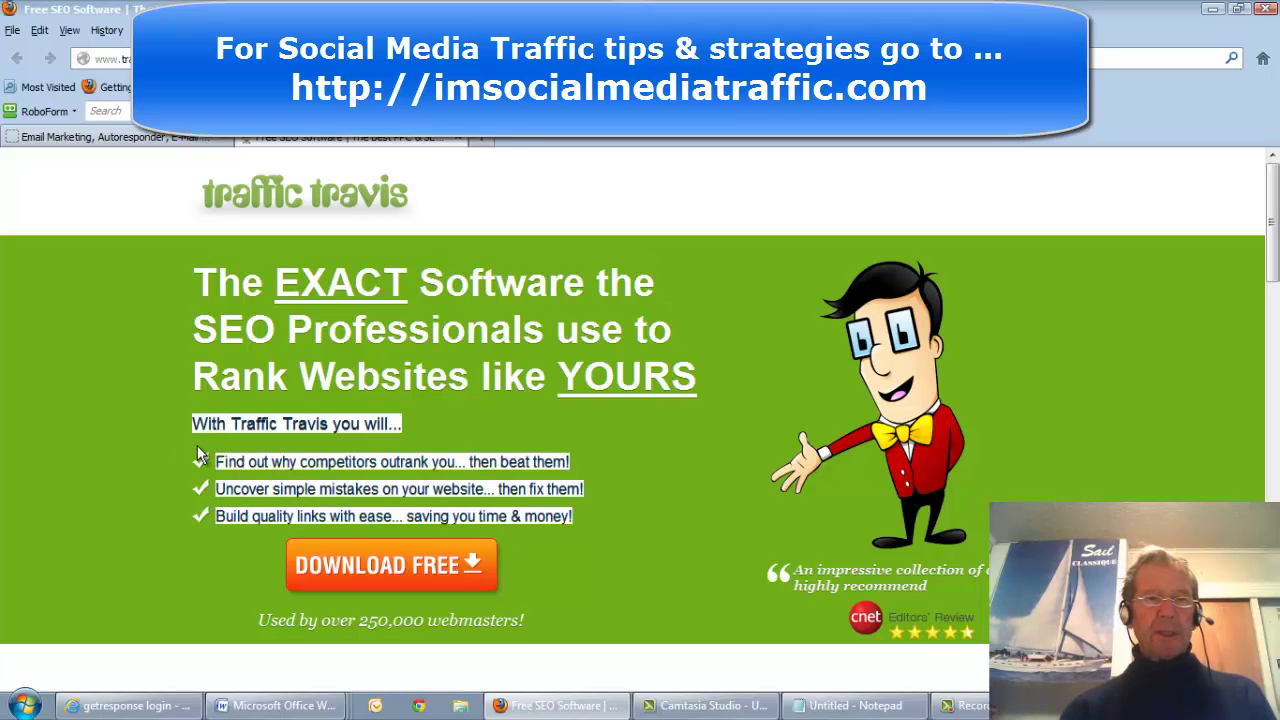
right_click(331, 465)
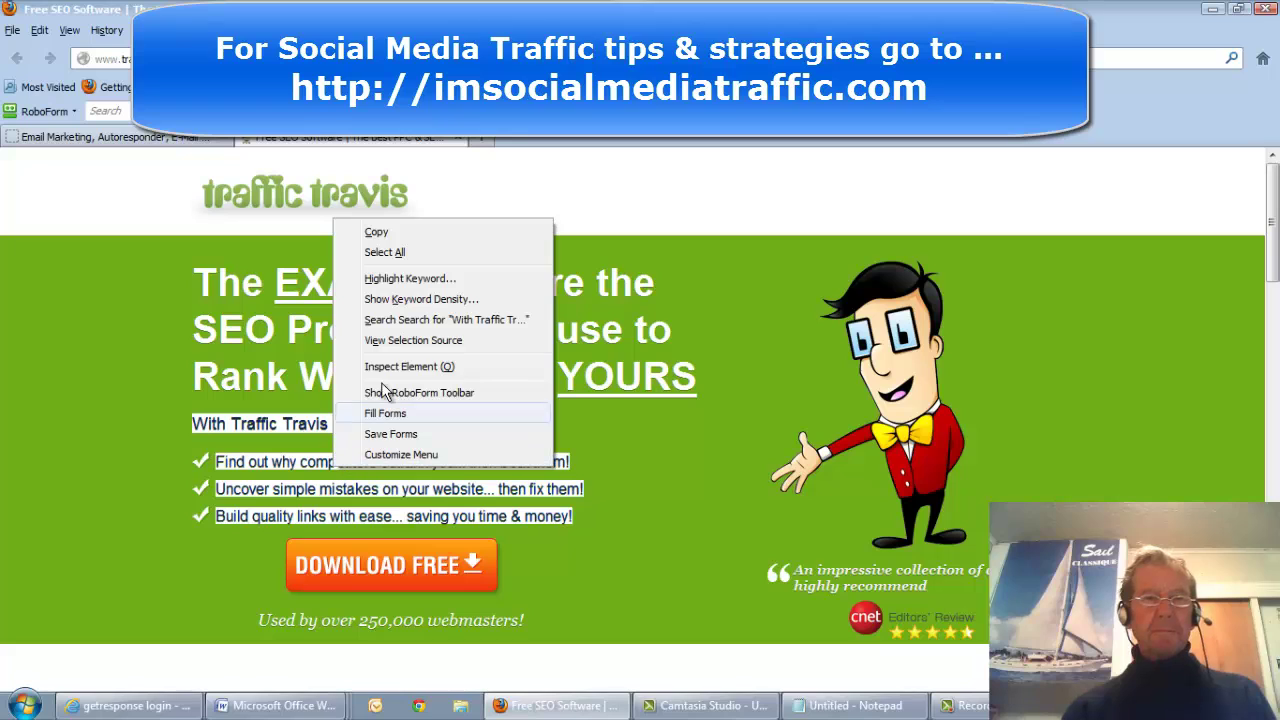
left_click(378, 236)
left_click(845, 705)
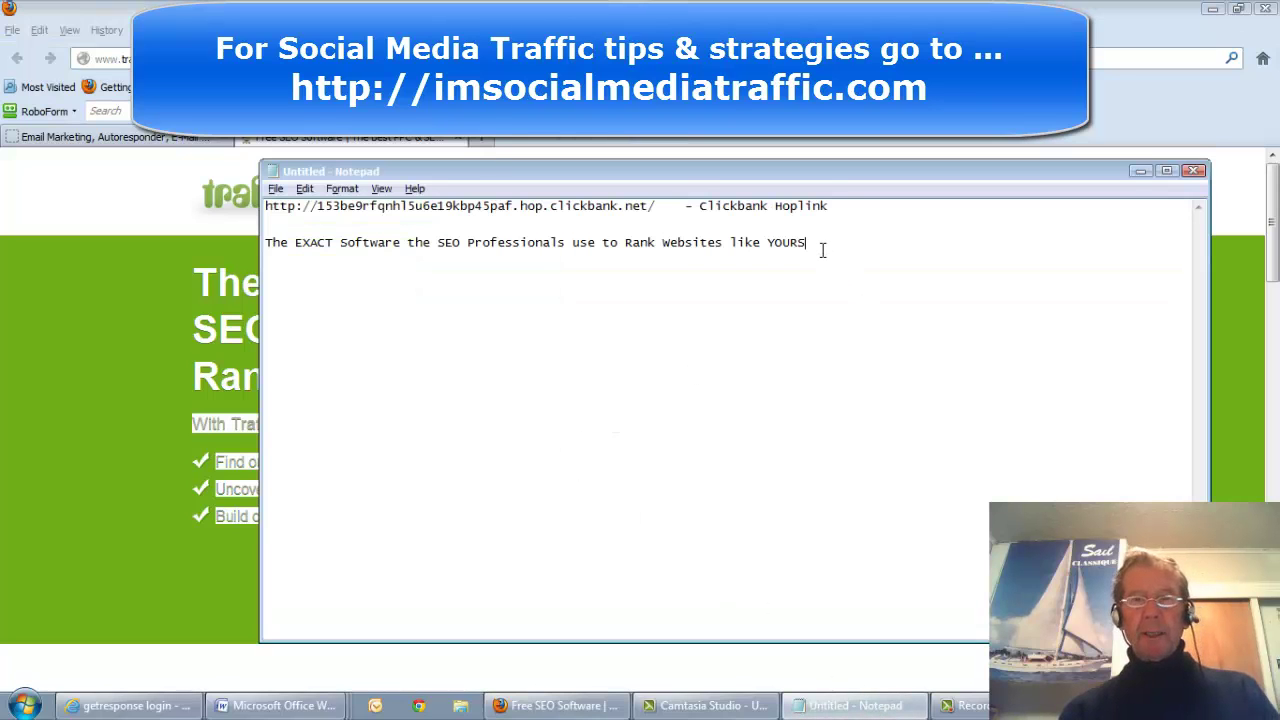
right_click(268, 268)
left_click(322, 357)
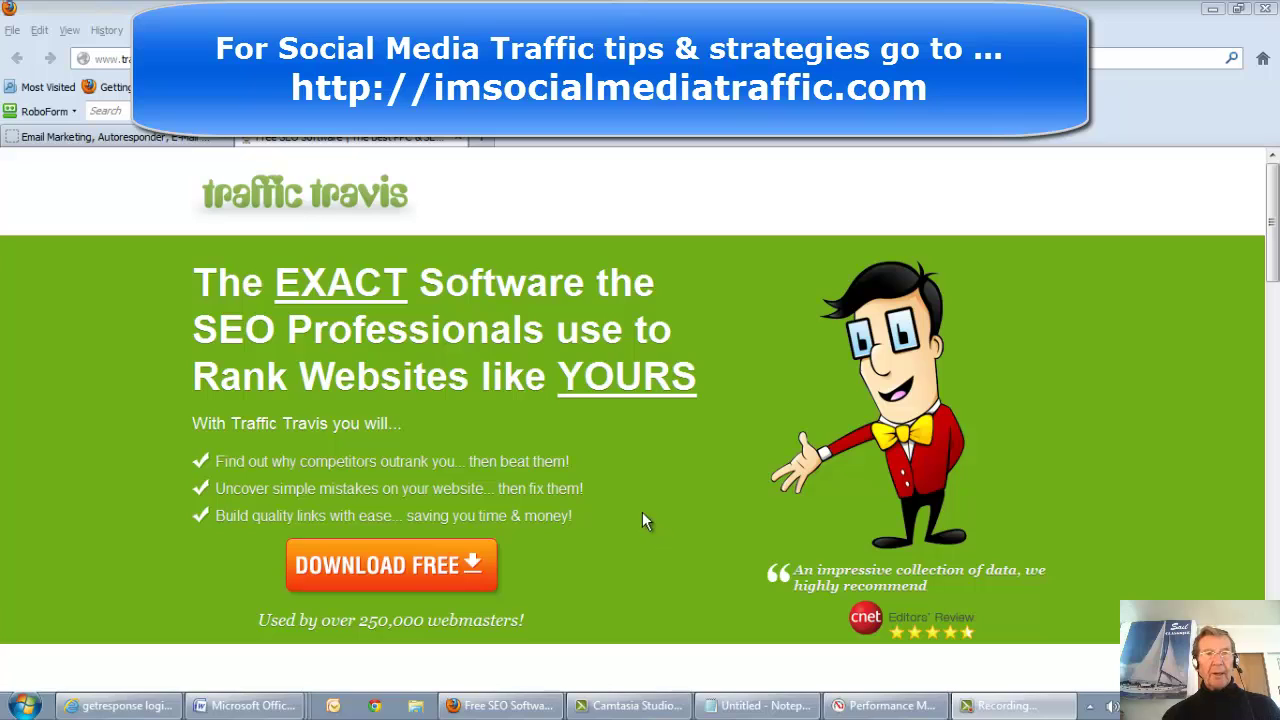
Copy the Traffic Travis logo's image location from the sales page into the Notepad notes
right_click(312, 198)
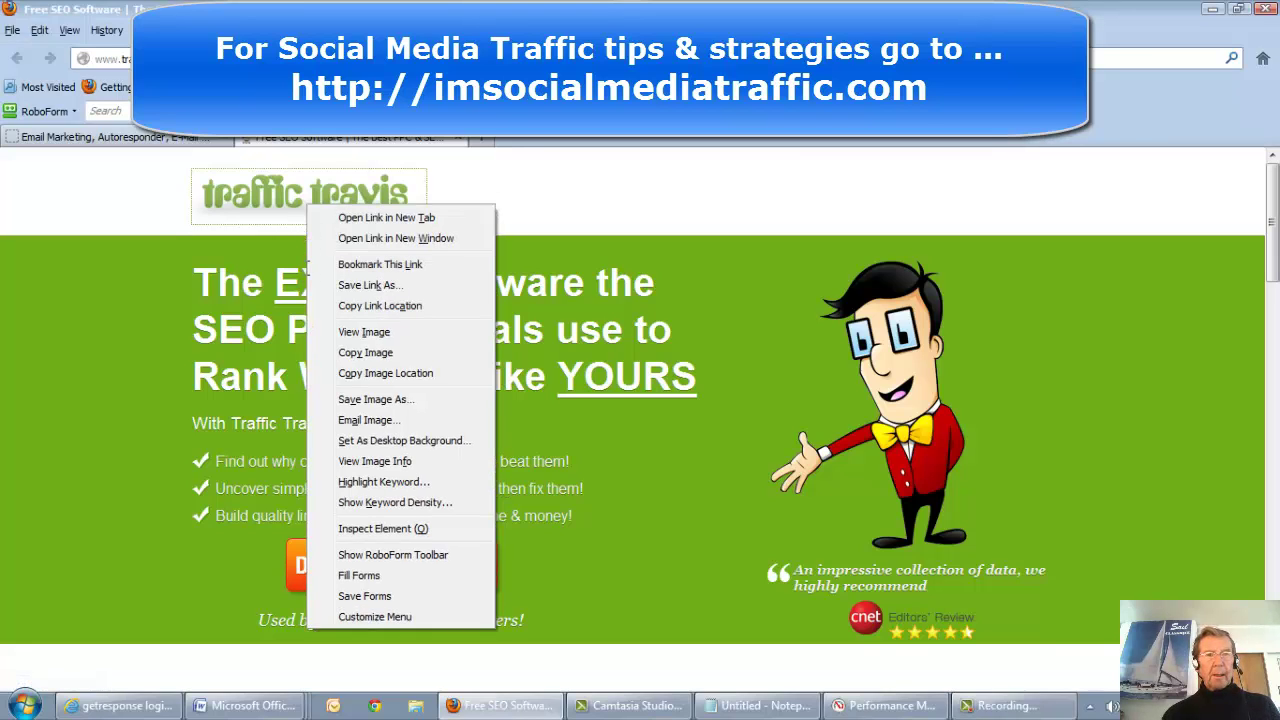
left_click(375, 372)
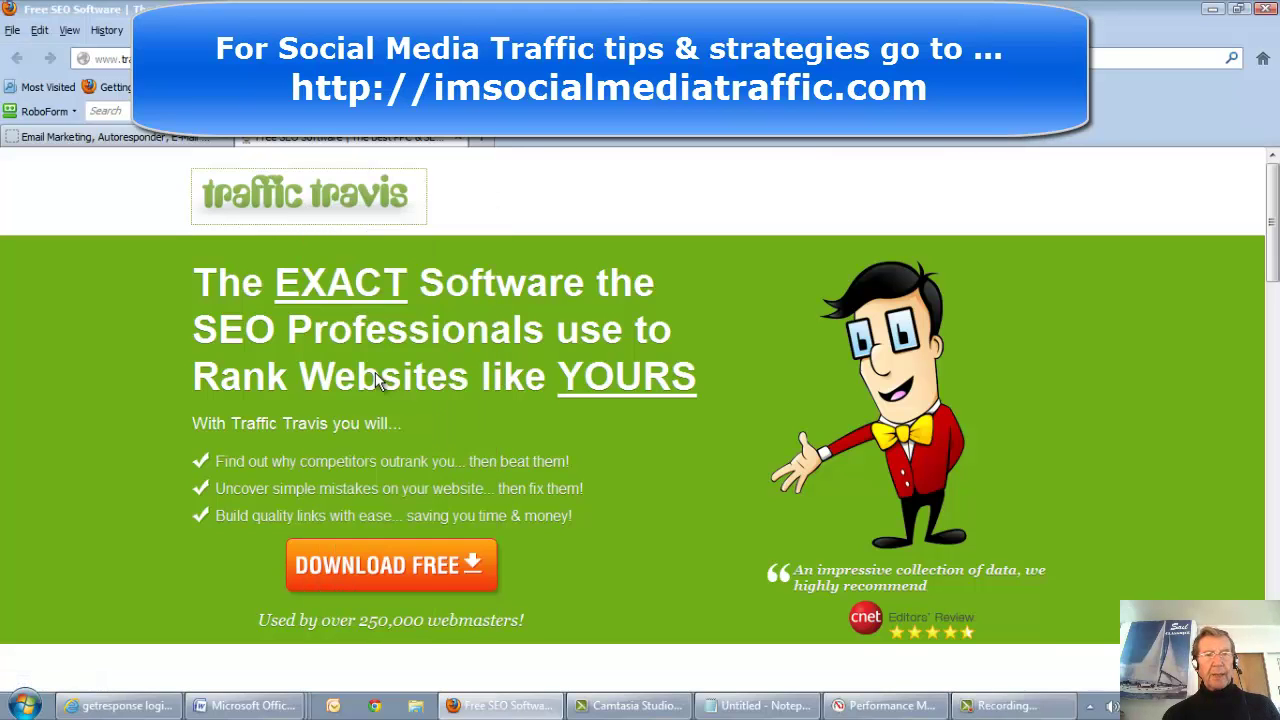
left_click(757, 705)
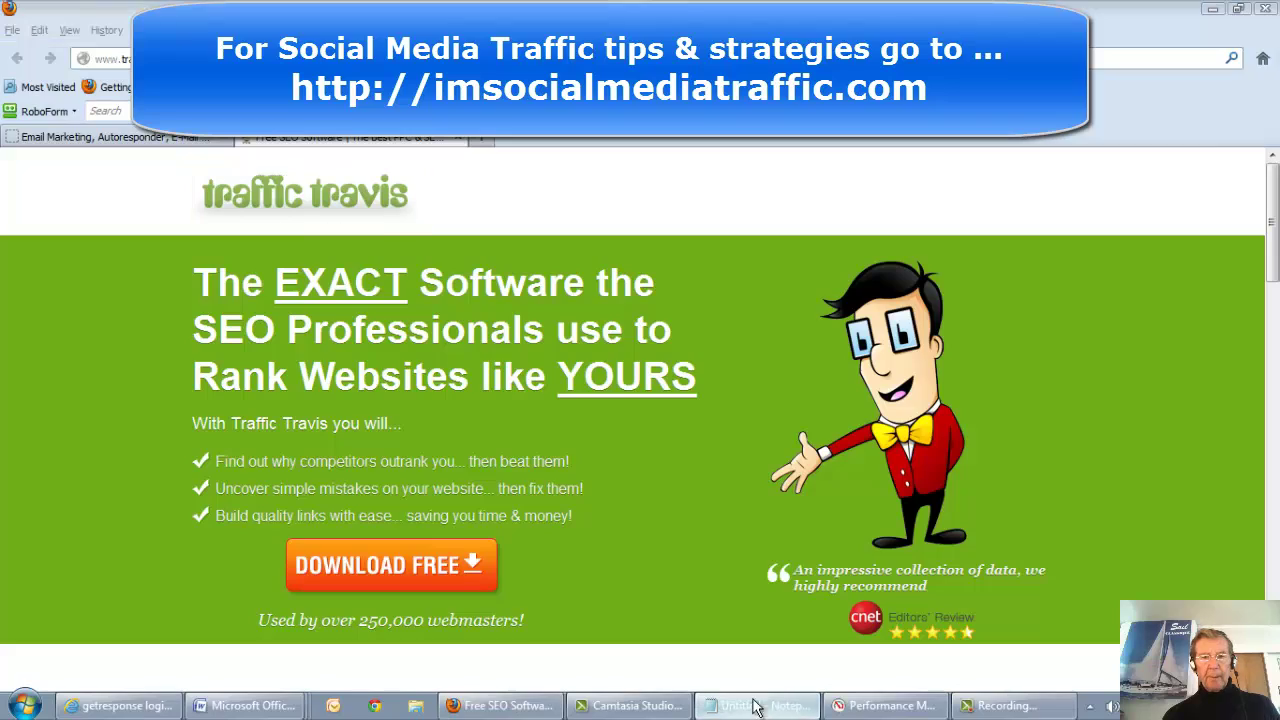
Copy the image location of the "Free Download" mascot at the end of the sales page into the Notepad notes
left_click(1239, 388)
scroll(1239, 388, "down", 10)
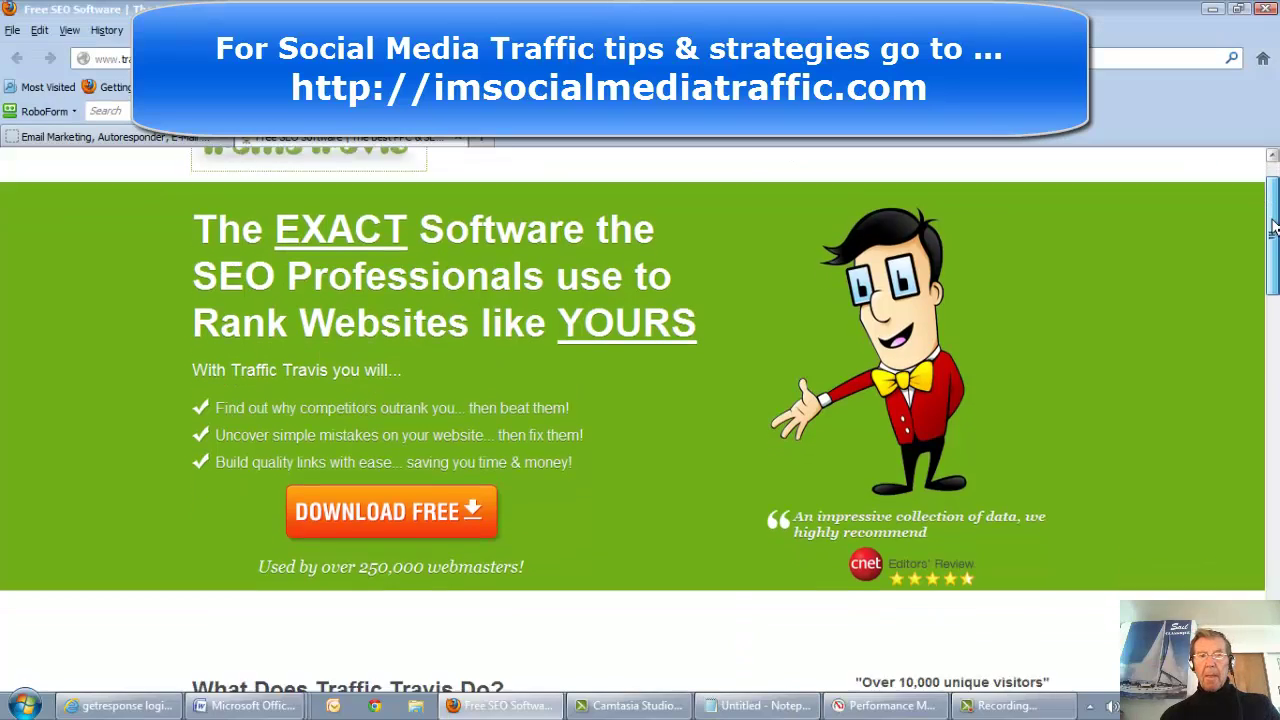
scroll(1239, 388, "down", 10)
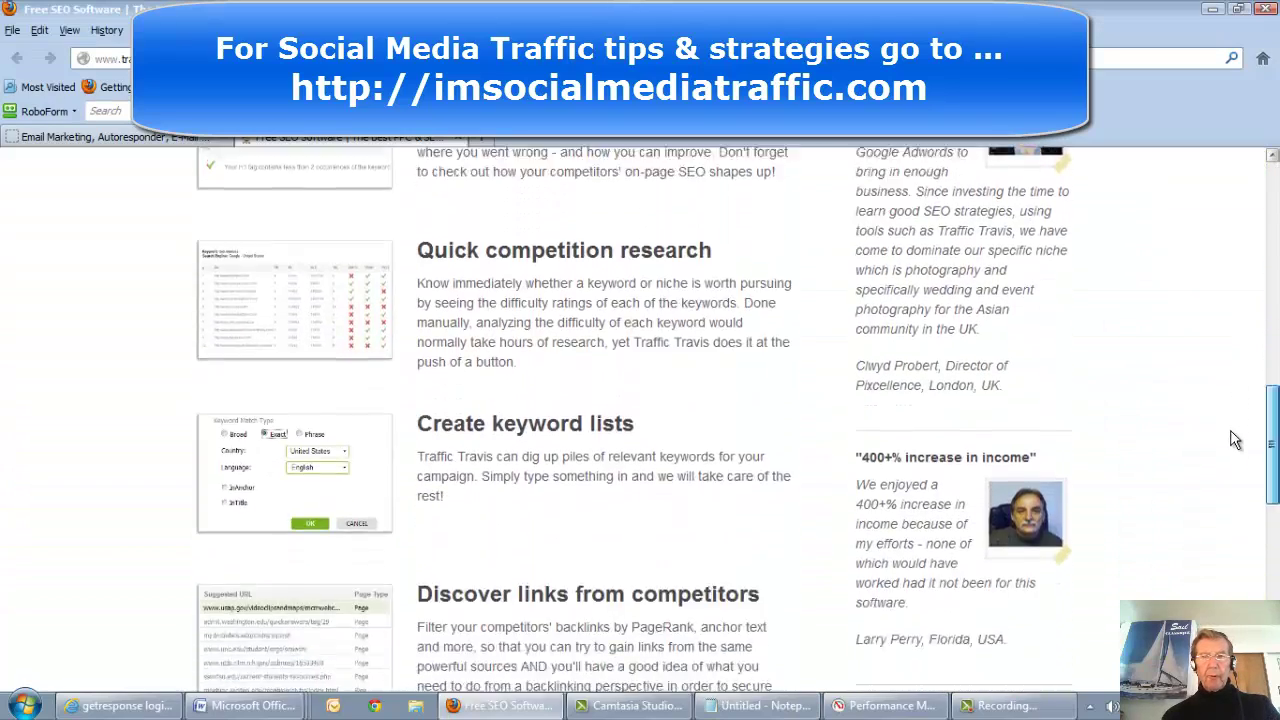
scroll(738, 419, "down", 3)
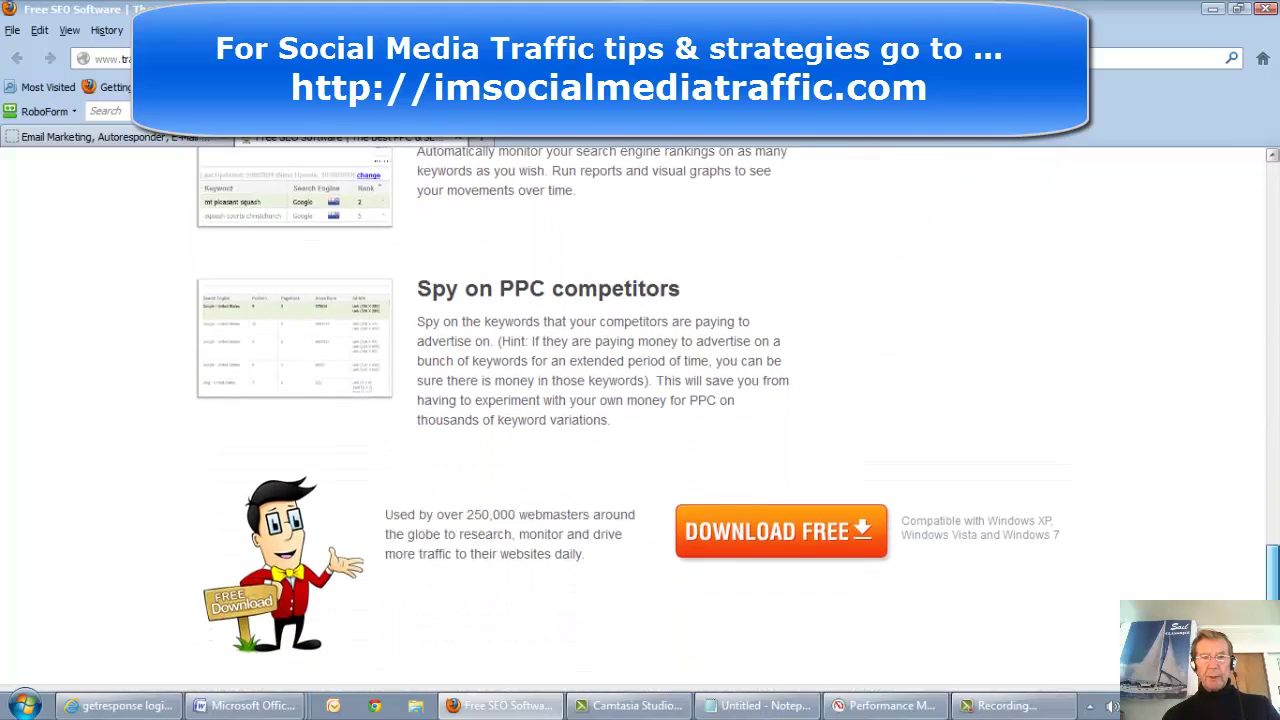
right_click(285, 519)
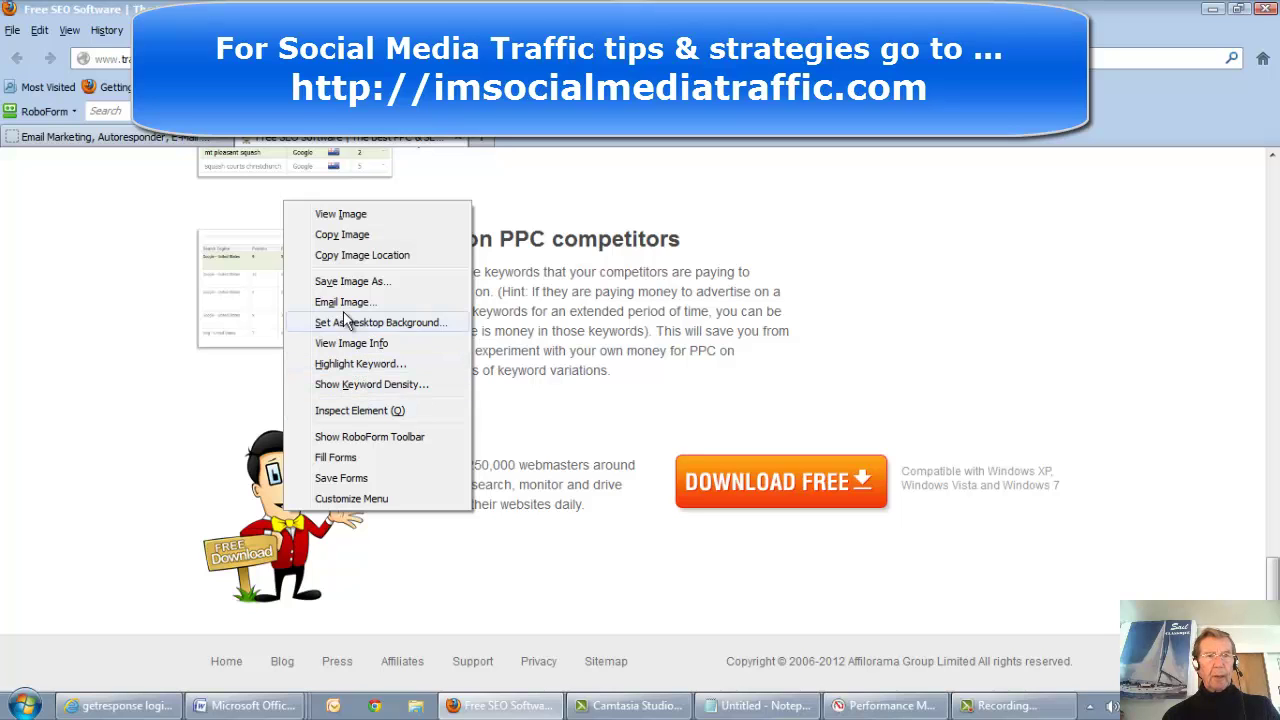
left_click(362, 255)
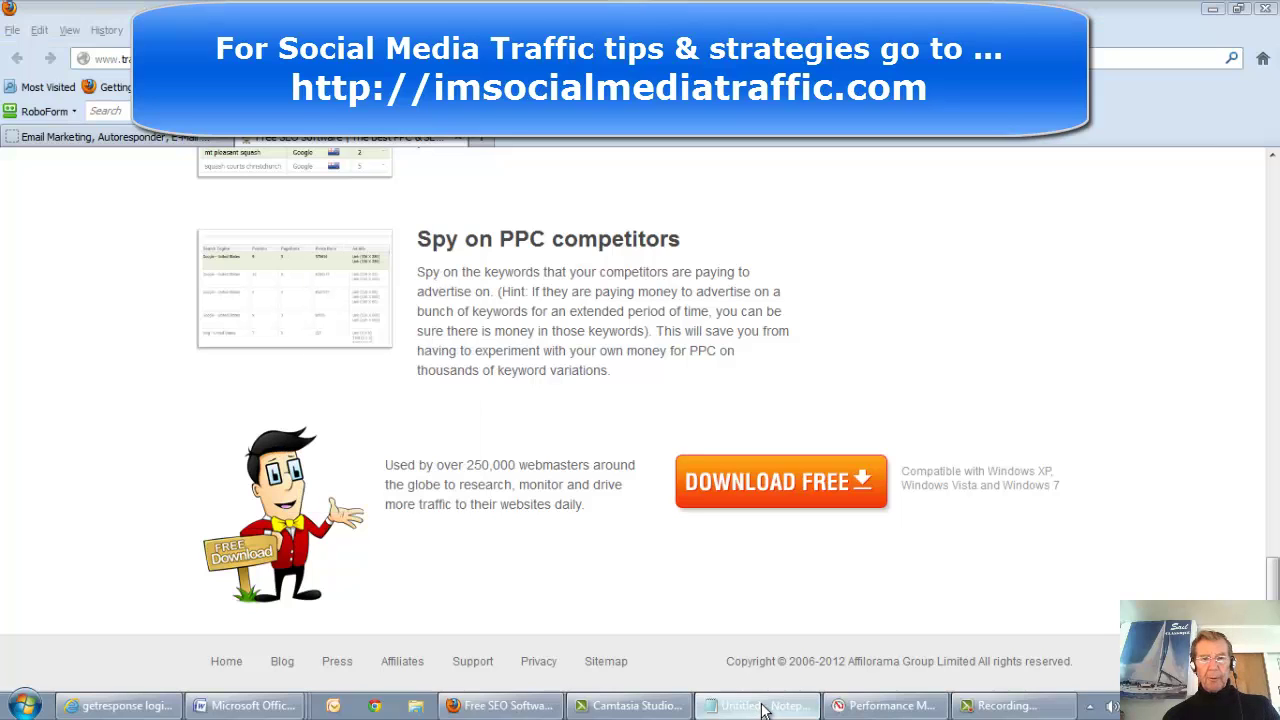
left_click(760, 705)
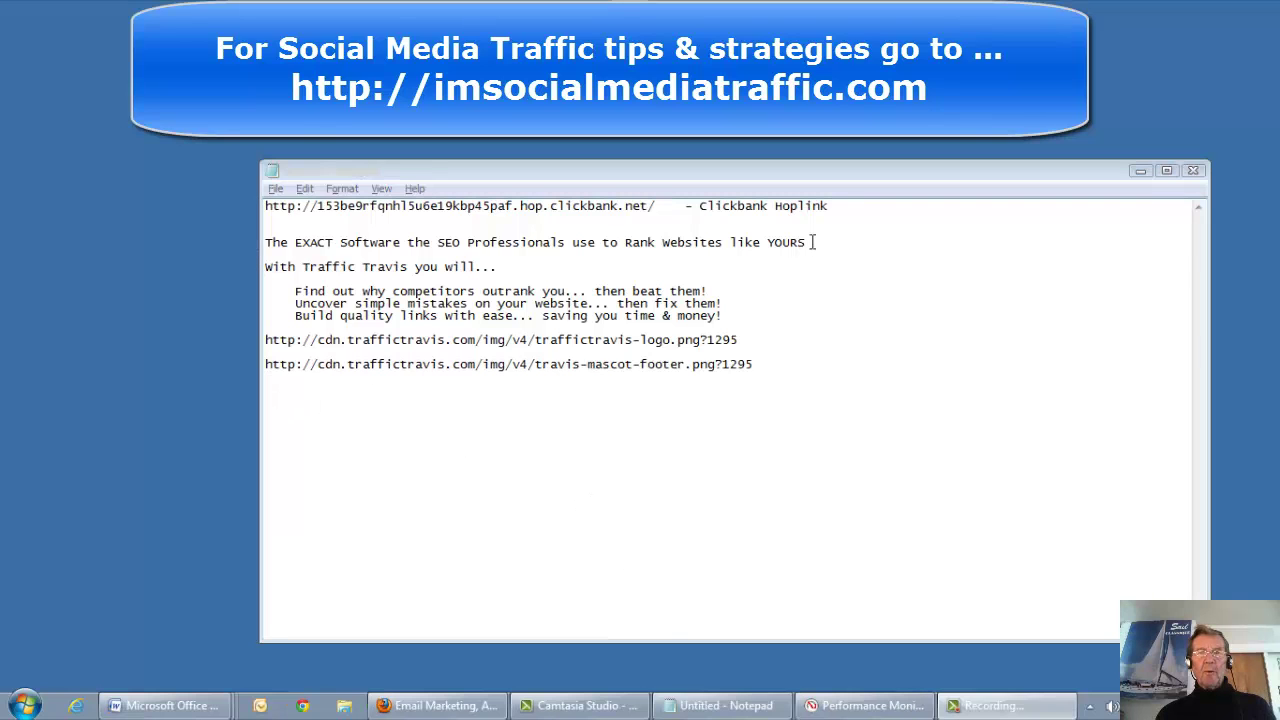
Replace the form's "Headline" text with "The EXACT Software the SEO Professionals use to Rank Websites like YOURS" copied from Notepad
left_click(812, 242)
left_click_drag(808, 242, 663, 226)
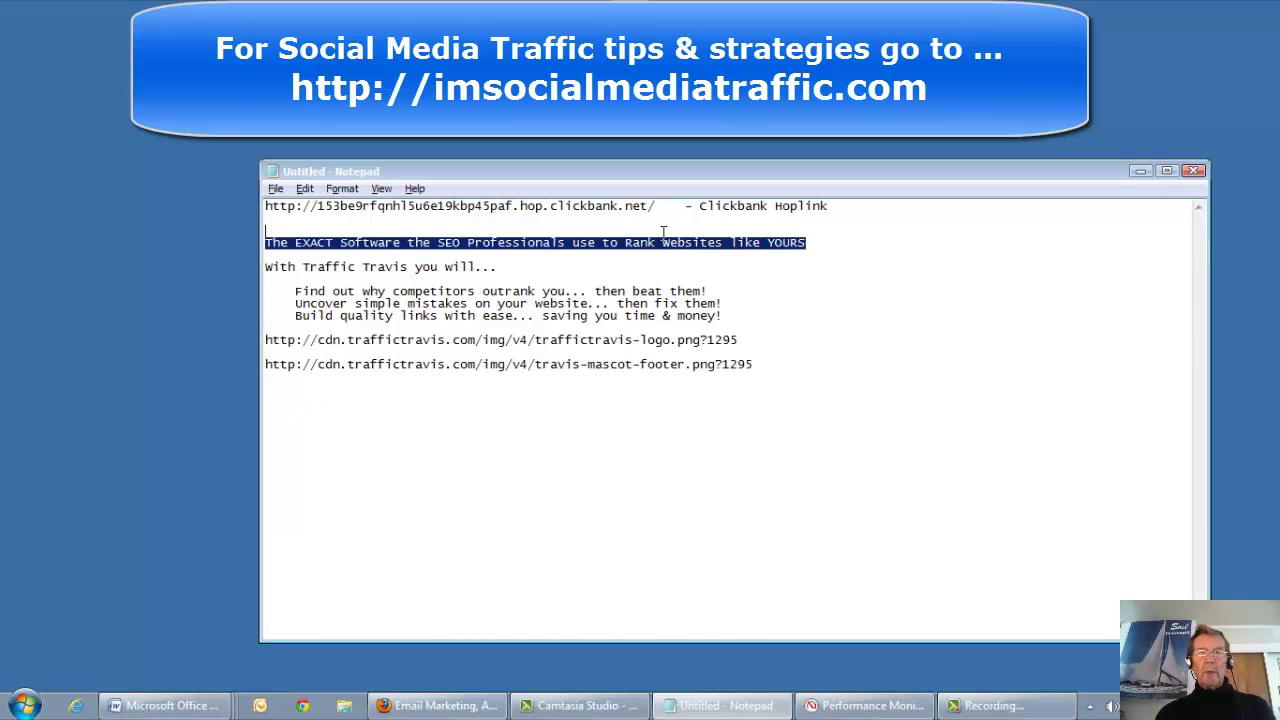
right_click(599, 244)
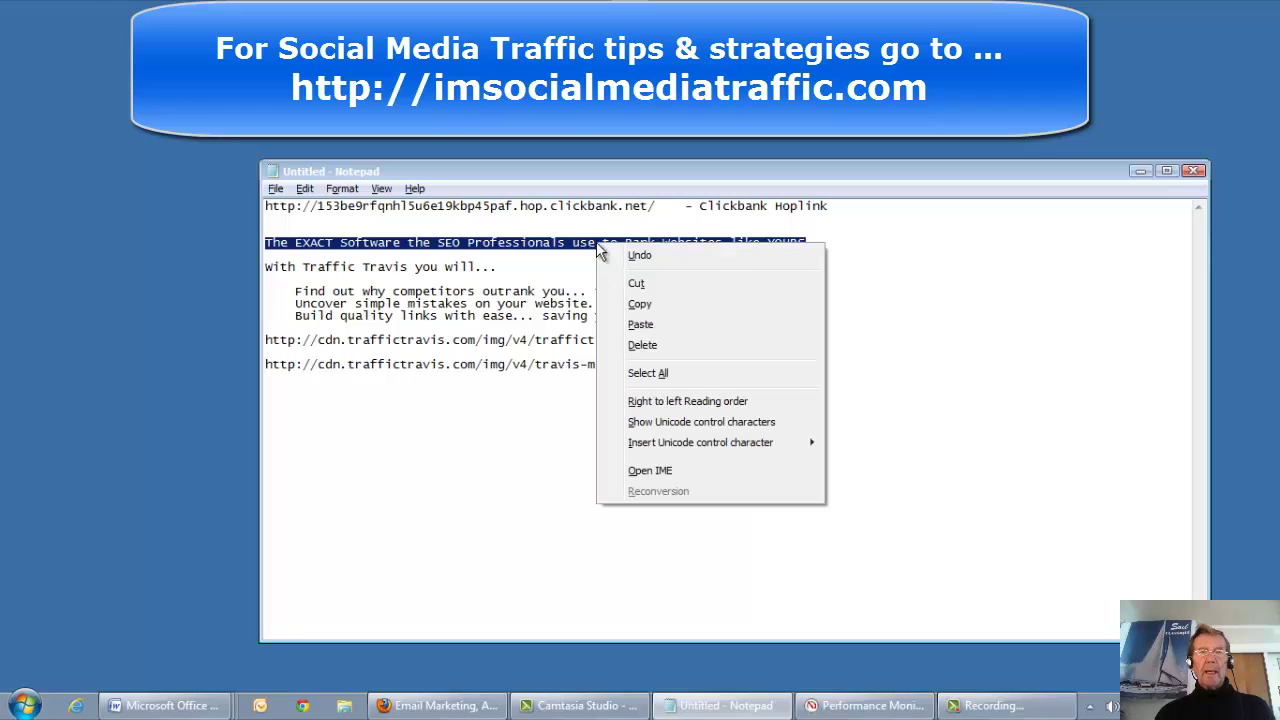
left_click(638, 304)
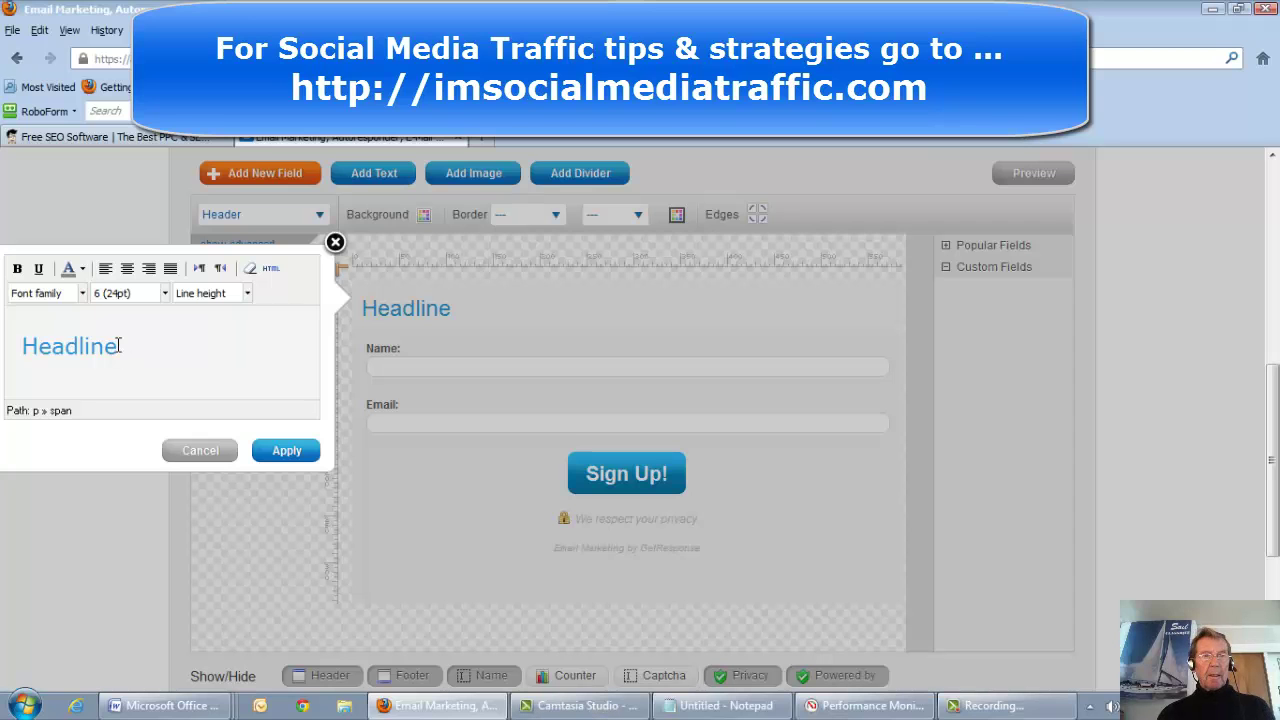
left_click_drag(118, 345, 24, 340)
key("BackSpace")
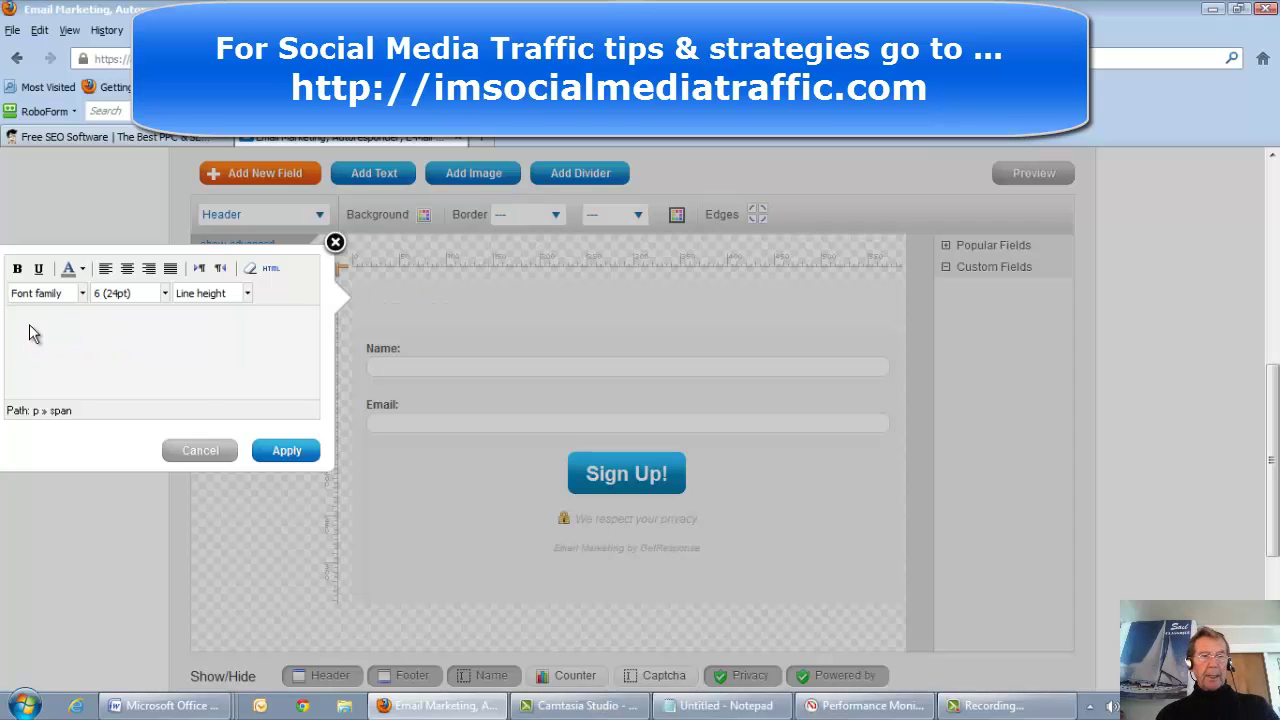
right_click(31, 336)
left_click(76, 417)
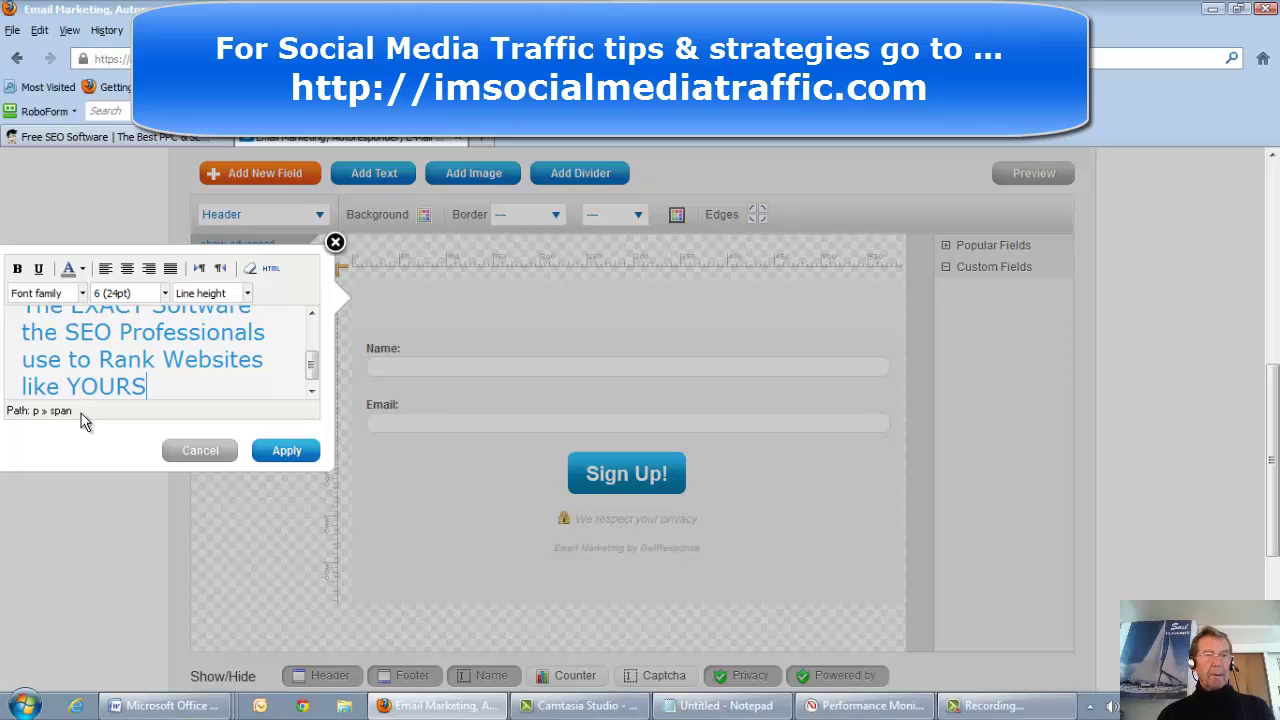
Format the whole form headline as bold, red text in the Verdana font
left_click_drag(148, 386, 17, 270)
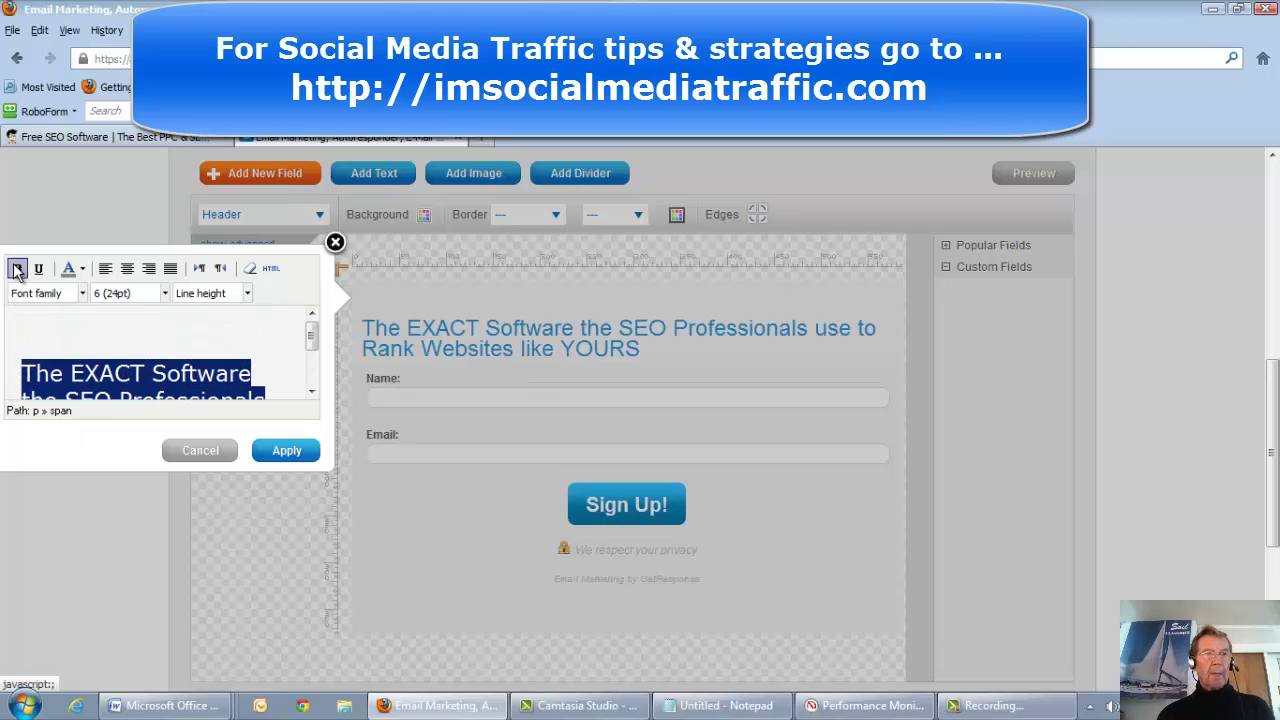
left_click(17, 268)
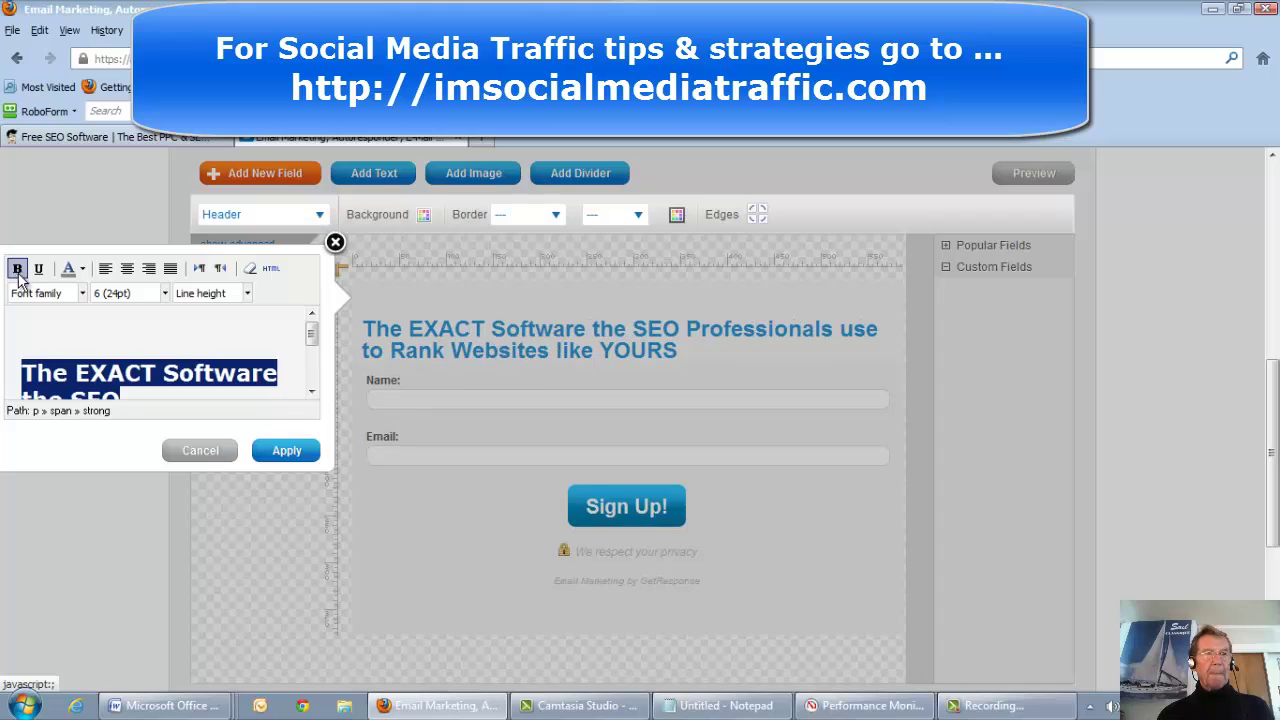
left_click(83, 269)
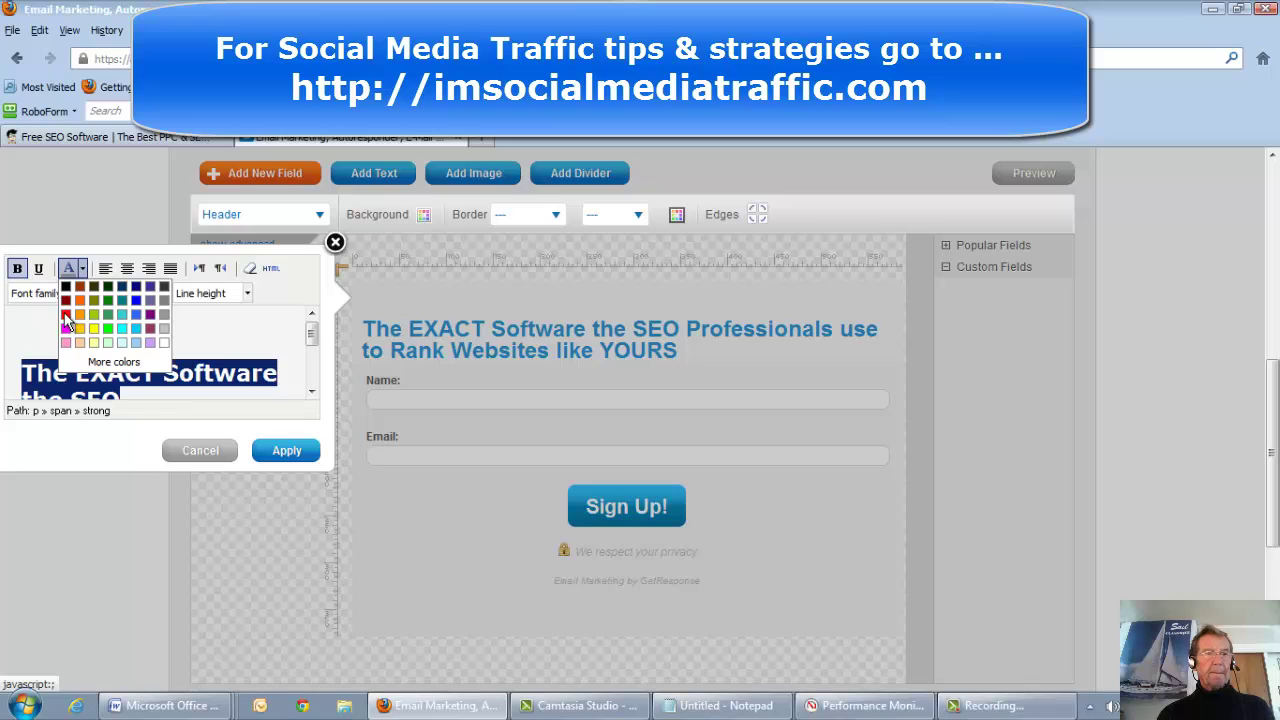
left_click(65, 314)
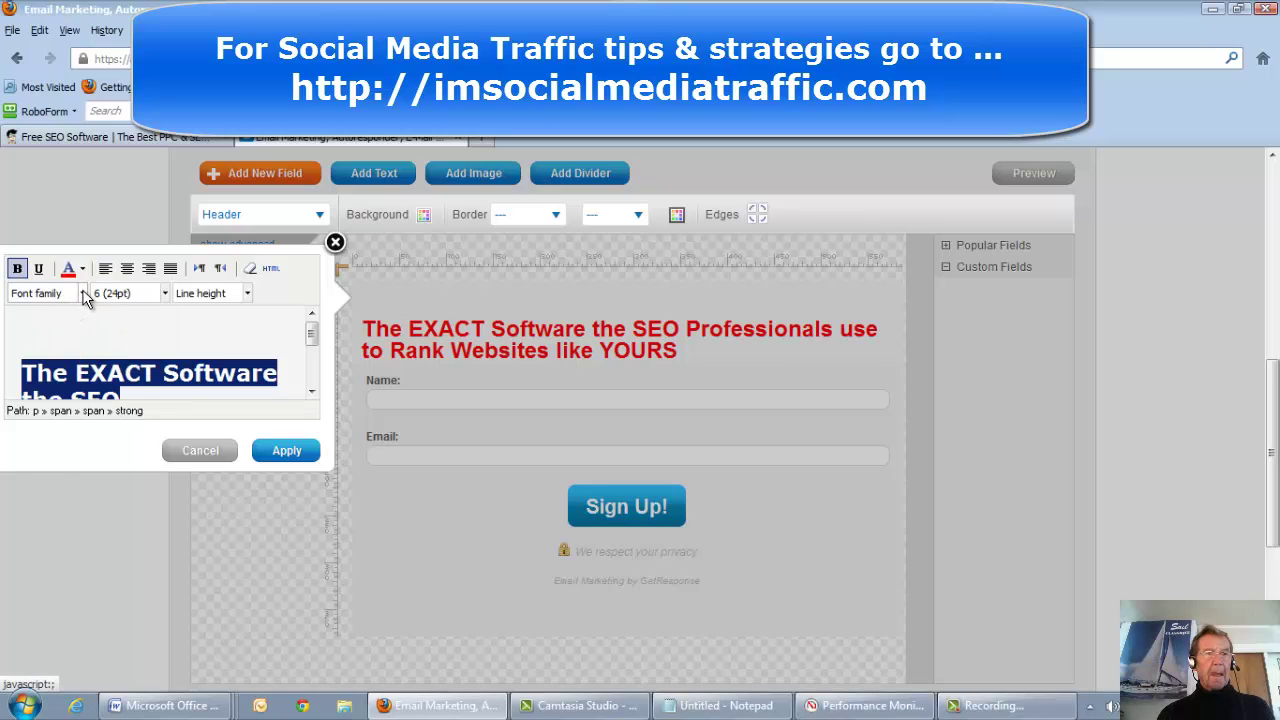
left_click(82, 293)
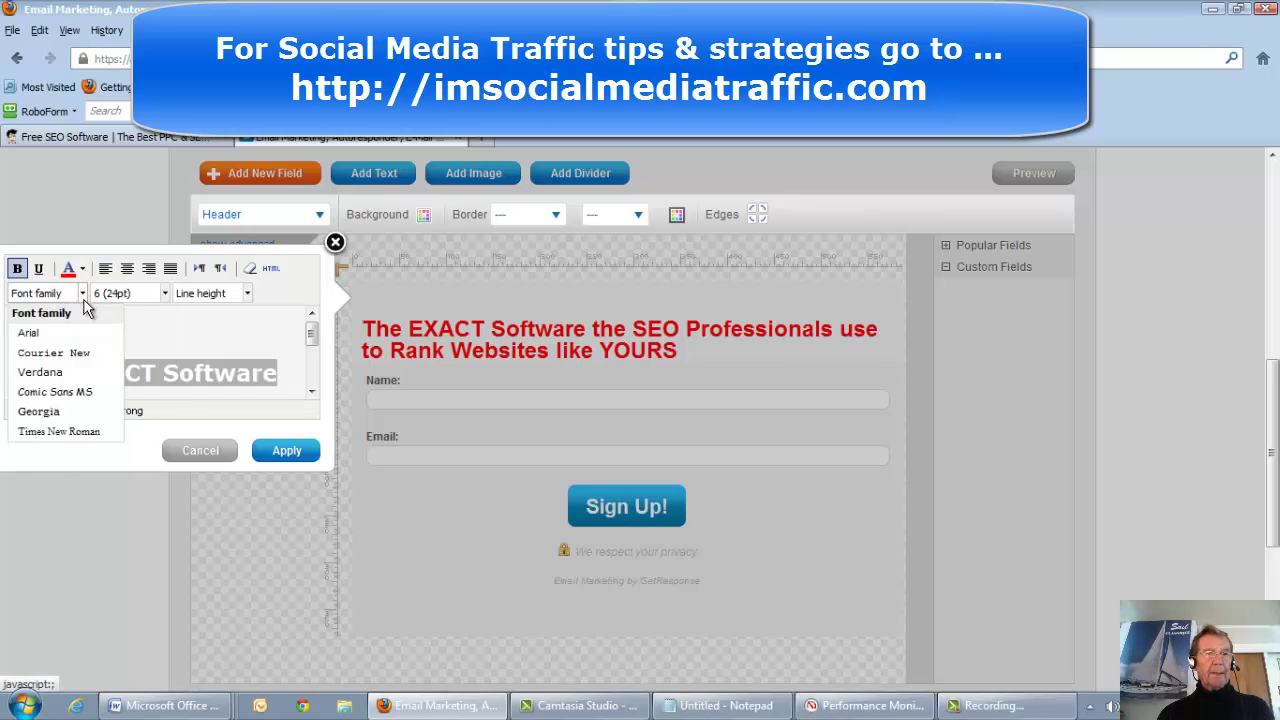
left_click(50, 370)
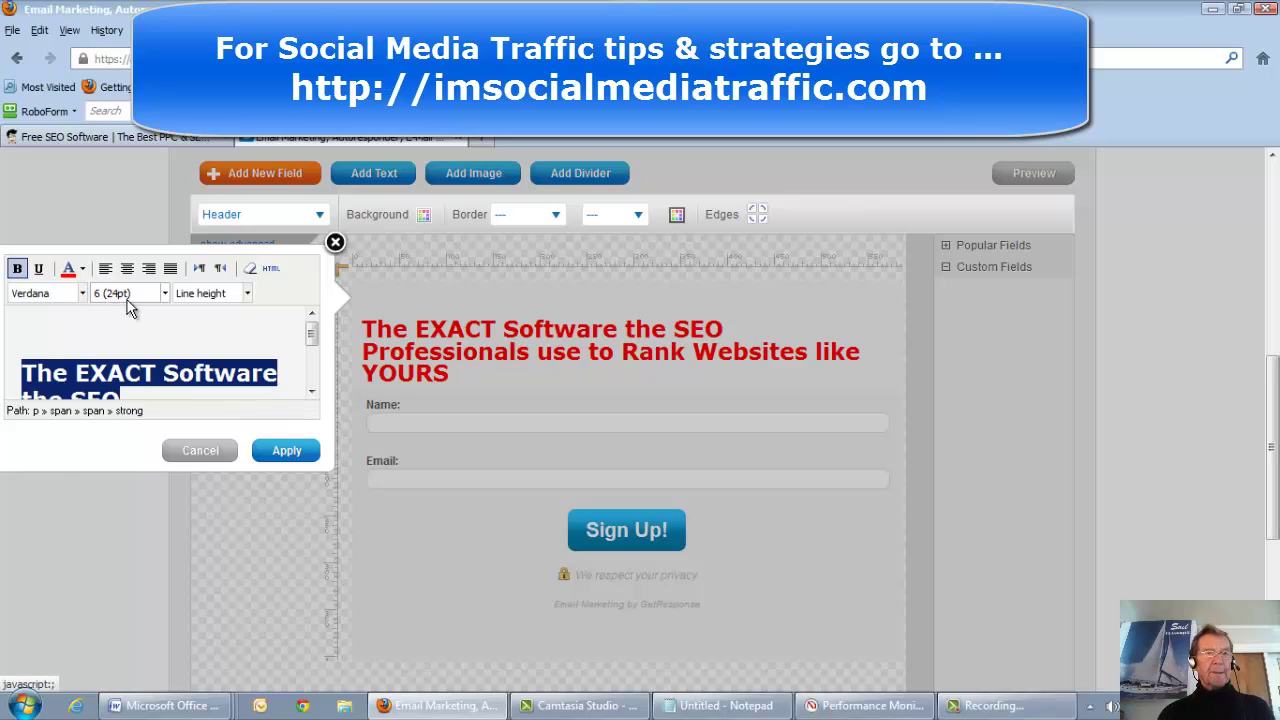
Break the headline into three lines, after "The EXACT Software" and after "the SEO Professionals use"
scroll(286, 365, "down", 1)
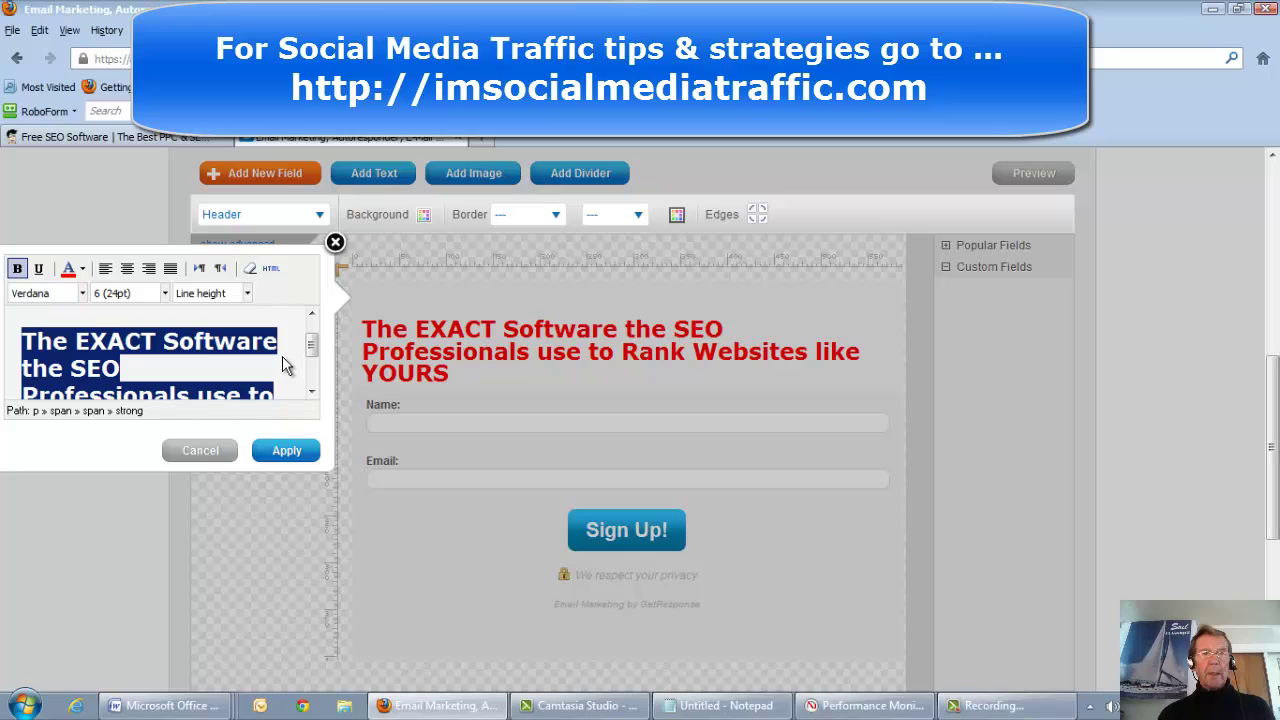
left_click(283, 343)
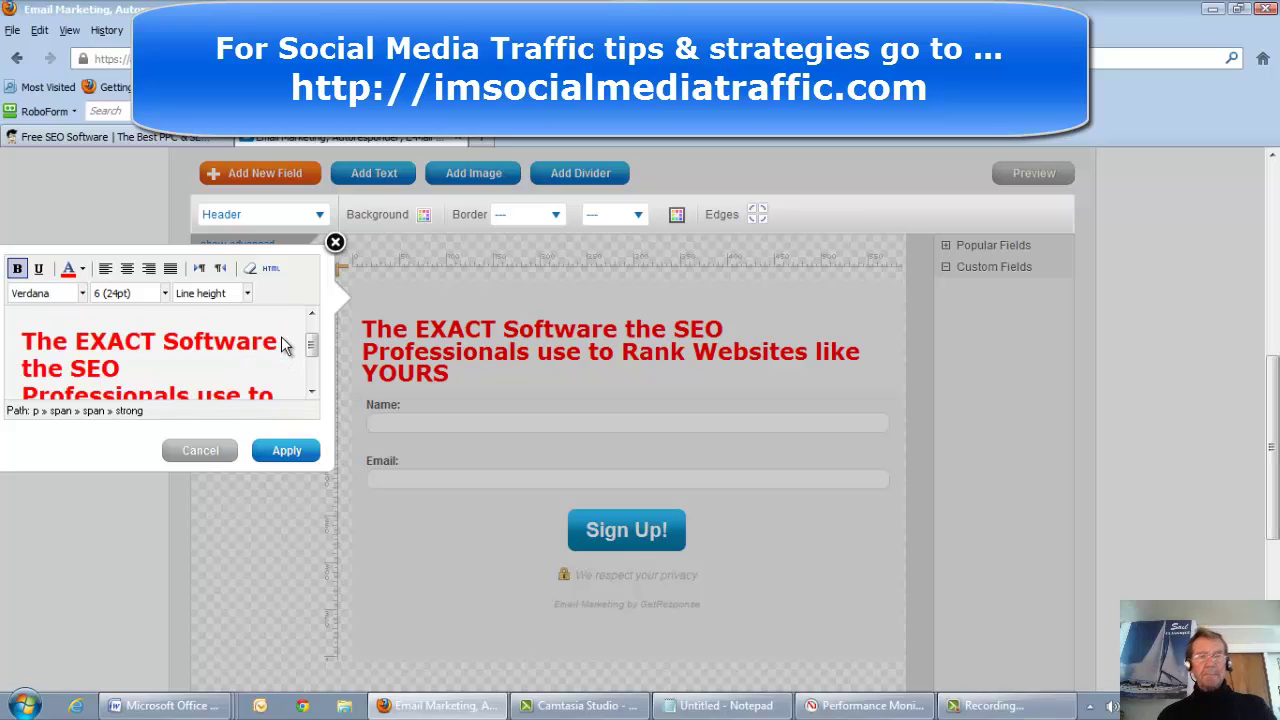
key("Return")
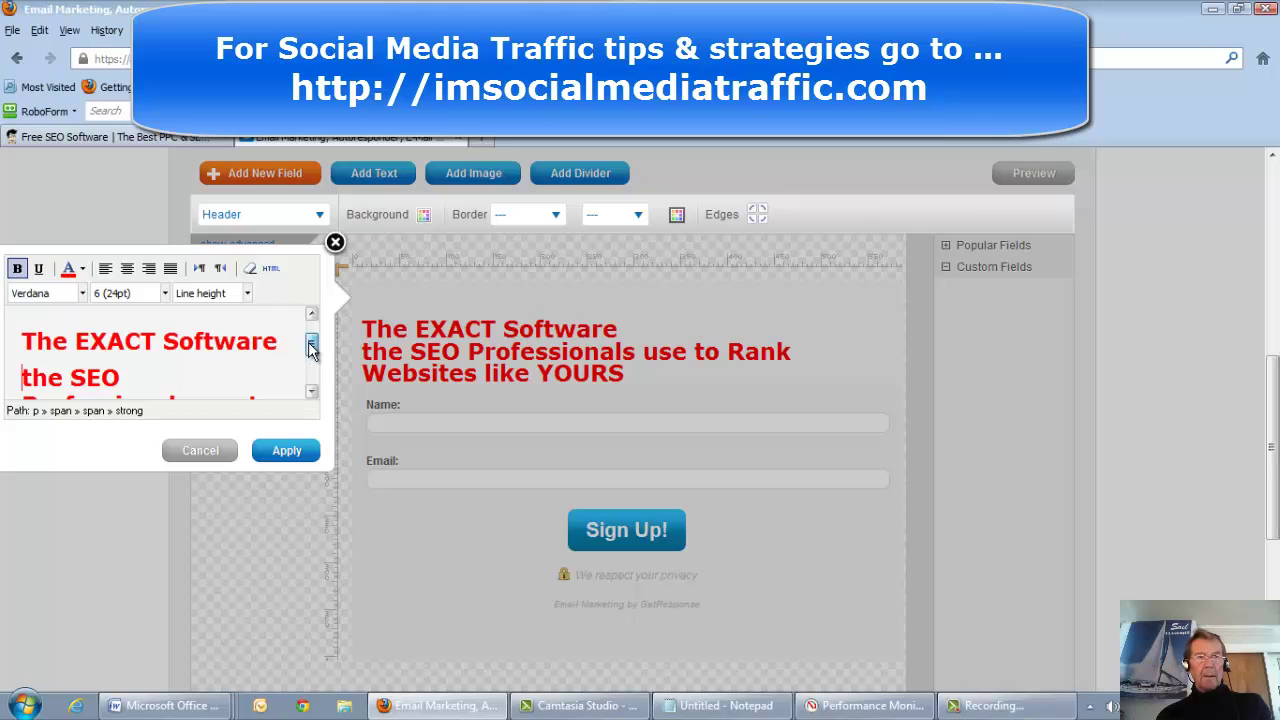
left_click_drag(311, 347, 311, 358)
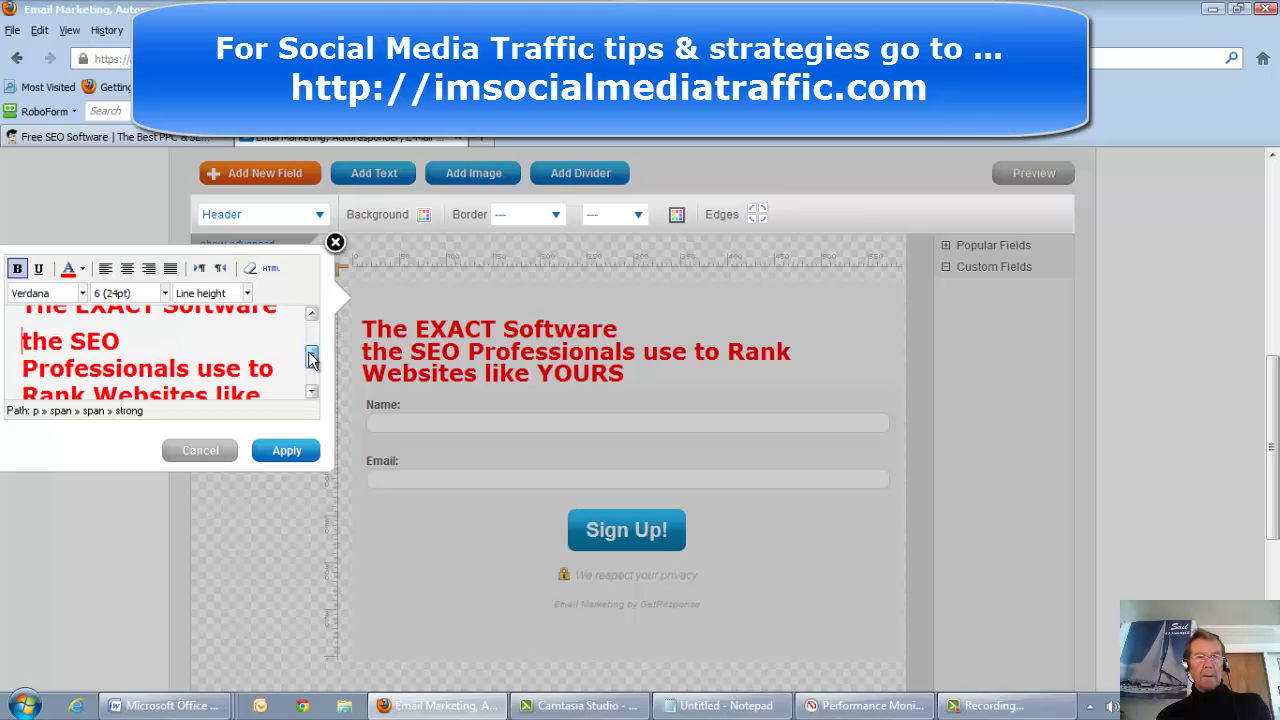
left_click(249, 368)
key("Return")
scroll(202, 380, "down", 1)
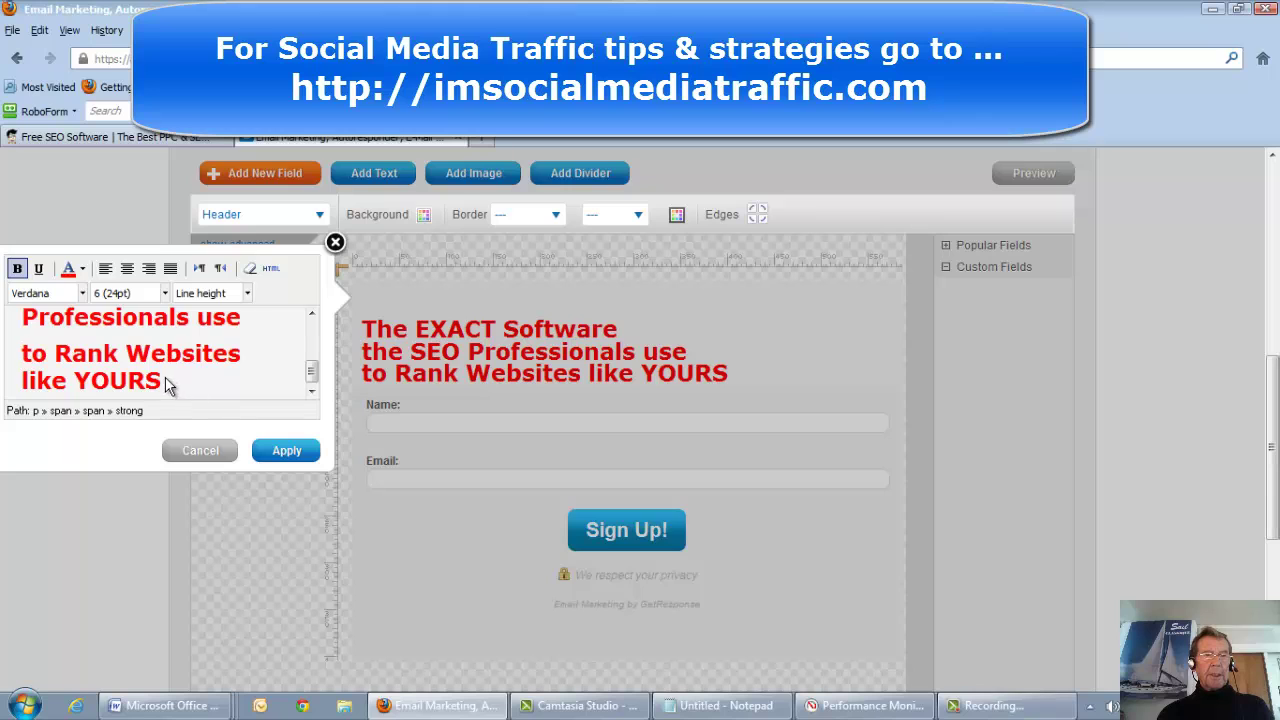
Center all three headline lines and apply the text changes to the form
left_click_drag(167, 385, 24, 306)
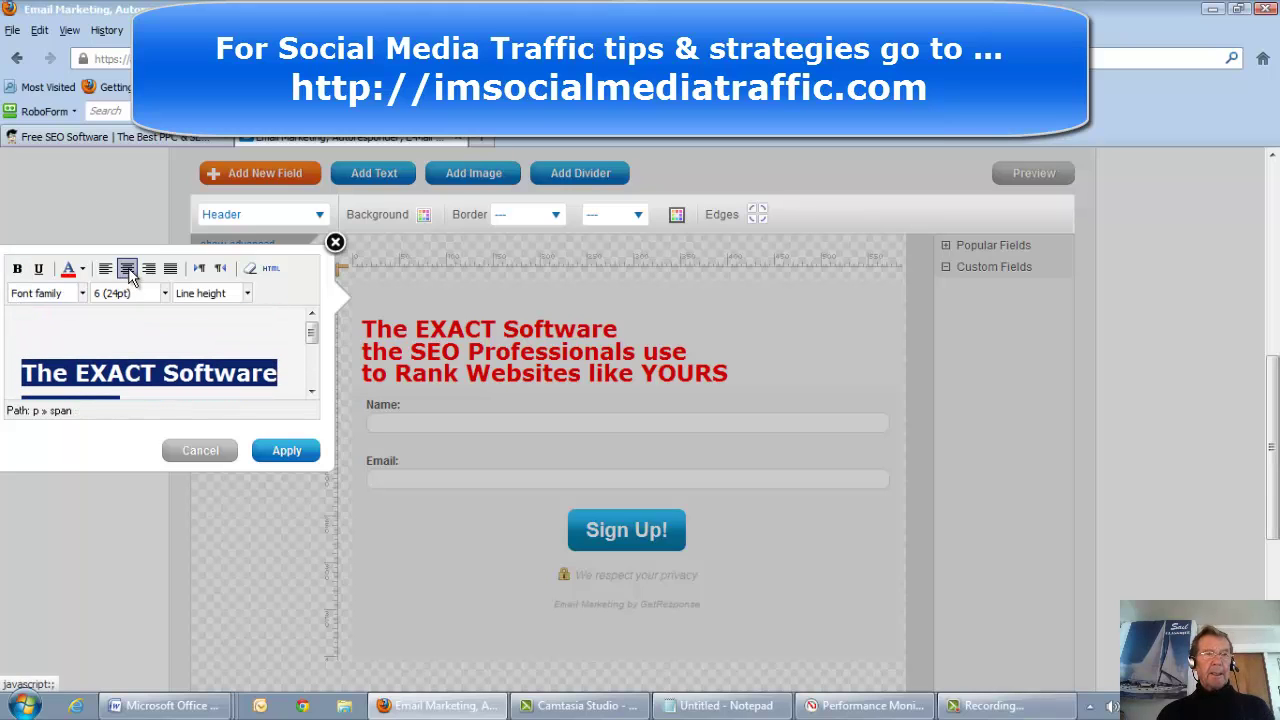
left_click(128, 270)
left_click(287, 451)
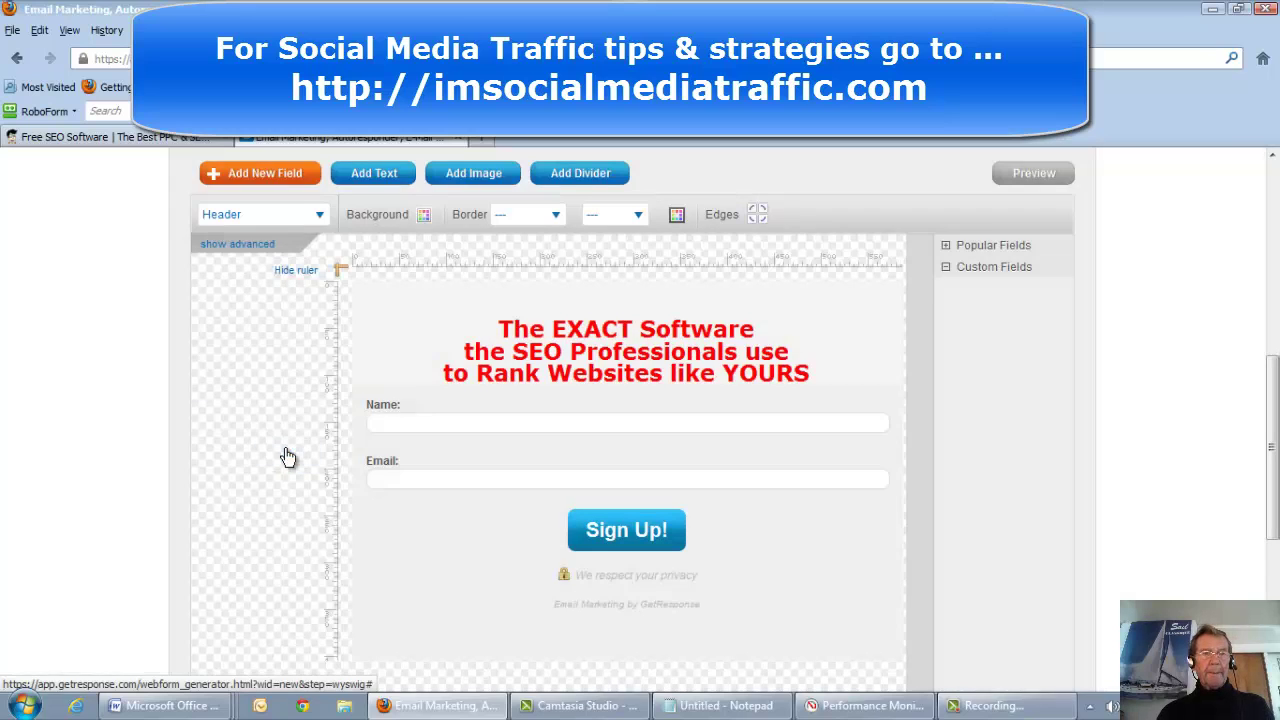
Set the form header's background color to bright red (f20e0e)
left_click(318, 252)
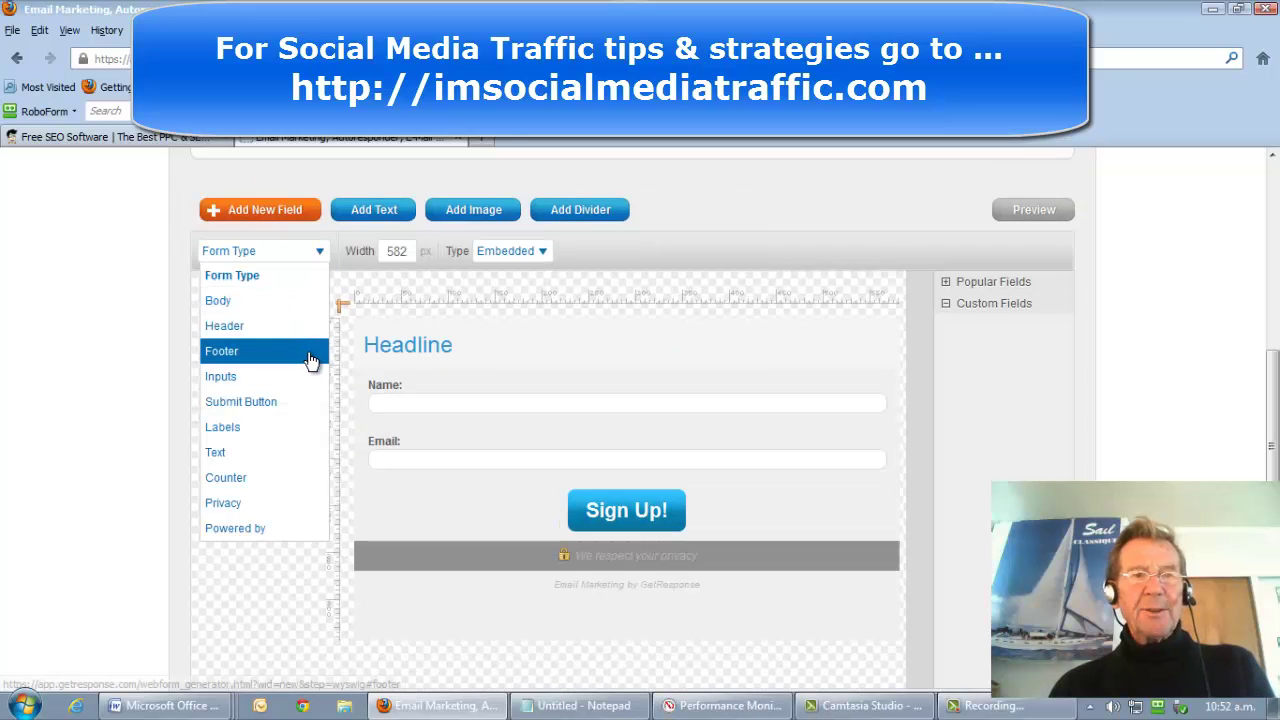
left_click(228, 332)
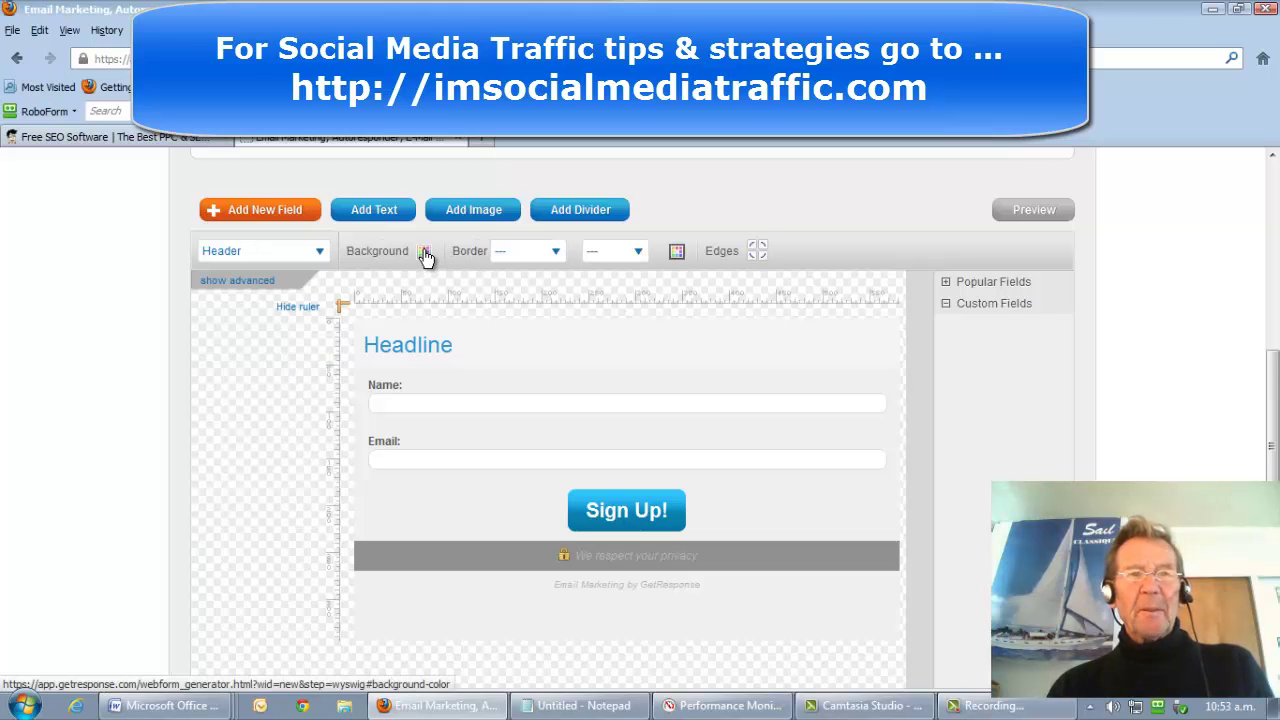
left_click(425, 254)
left_click_drag(603, 310, 598, 270)
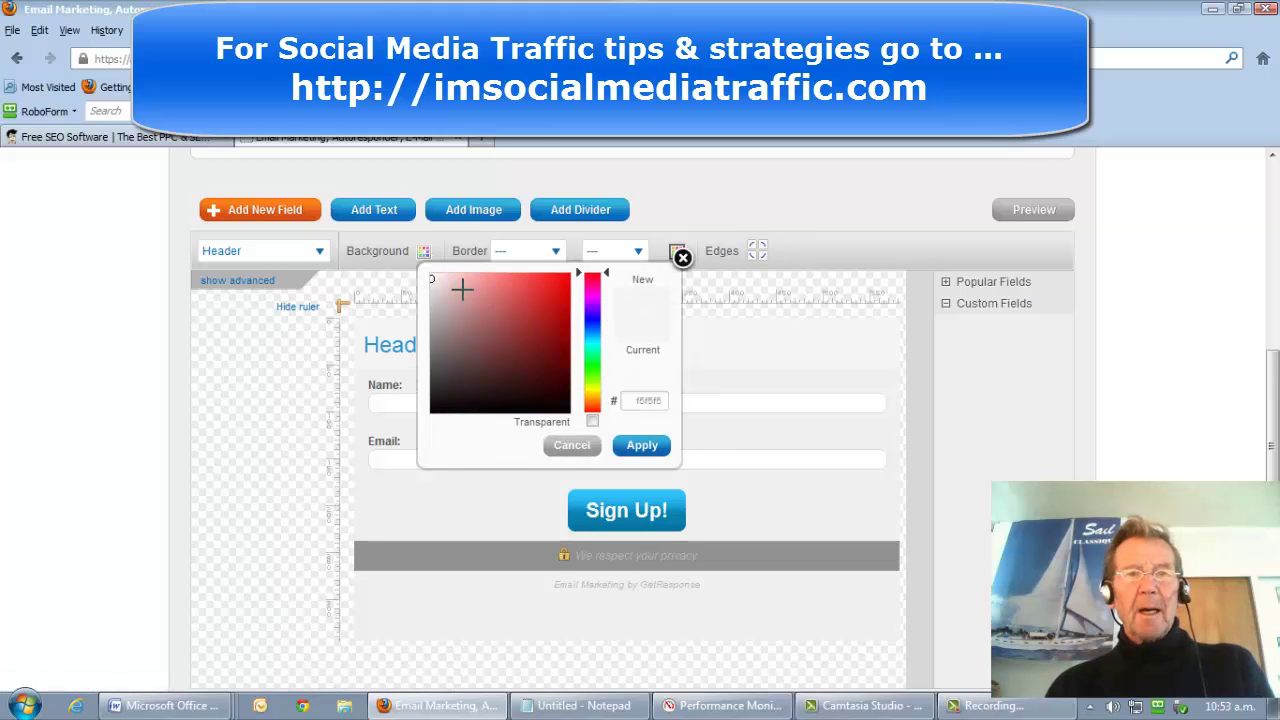
left_click_drag(433, 283, 562, 281)
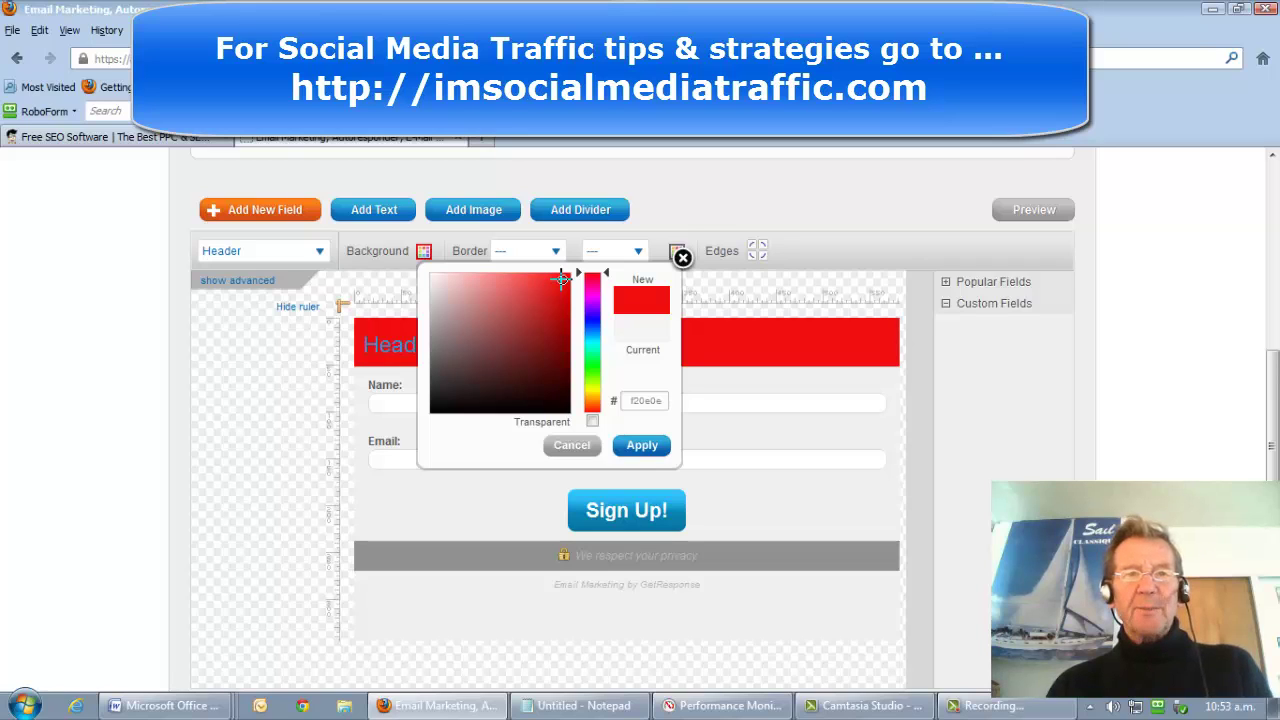
left_click(641, 446)
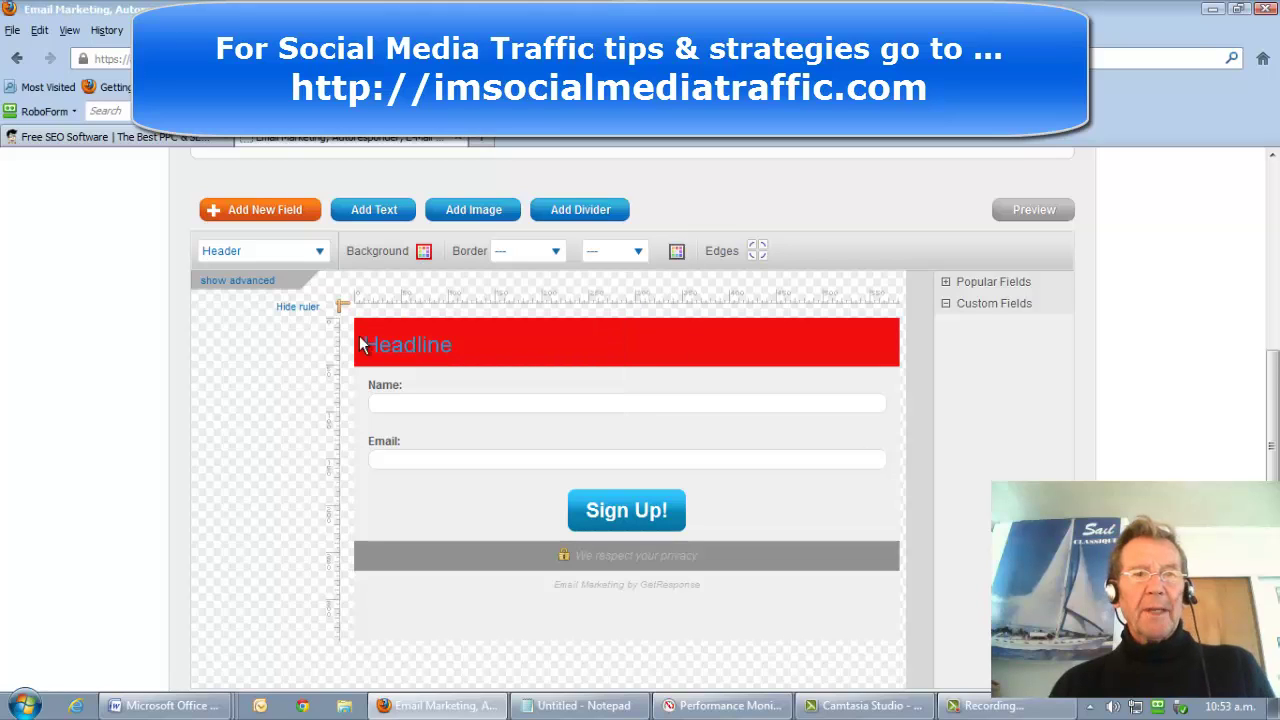
Replace the "Headline" text in the red header with "The EXACT Software the SEO Professionals use to Rank Websites like YOURS" copied from Notepad
left_click(266, 345)
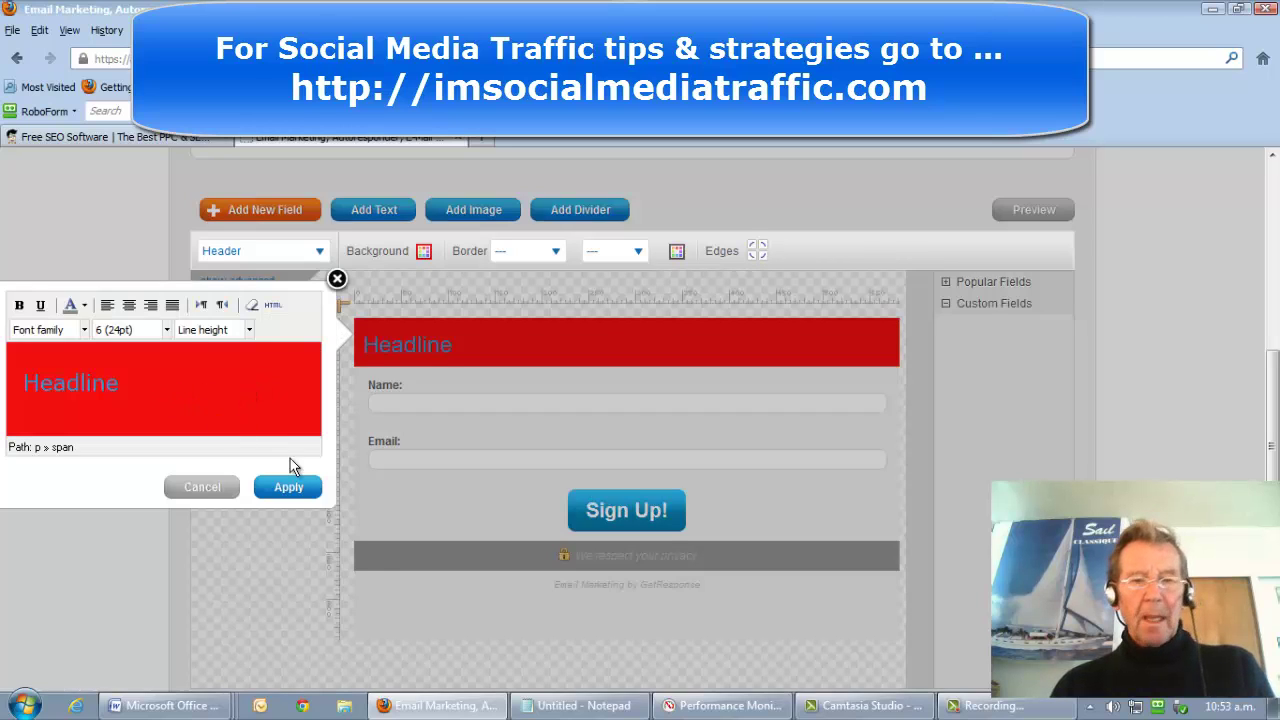
left_click(575, 705)
right_click(628, 246)
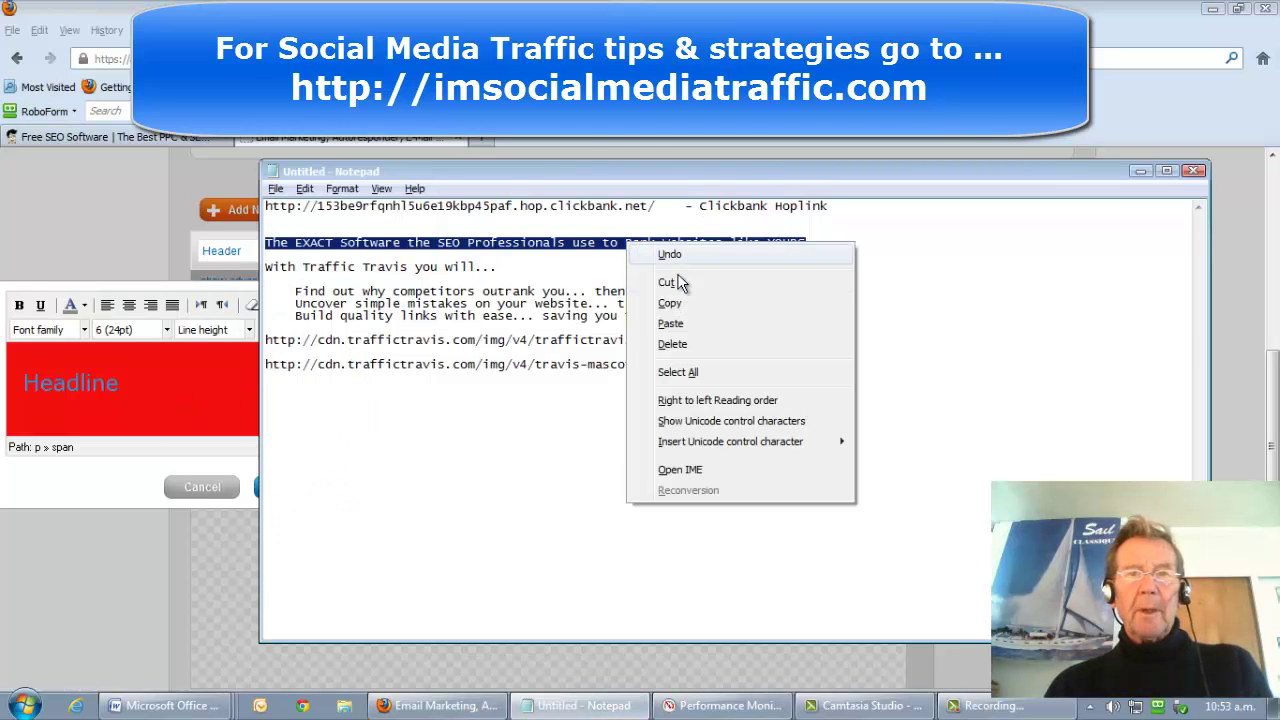
left_click(680, 303)
left_click(1140, 171)
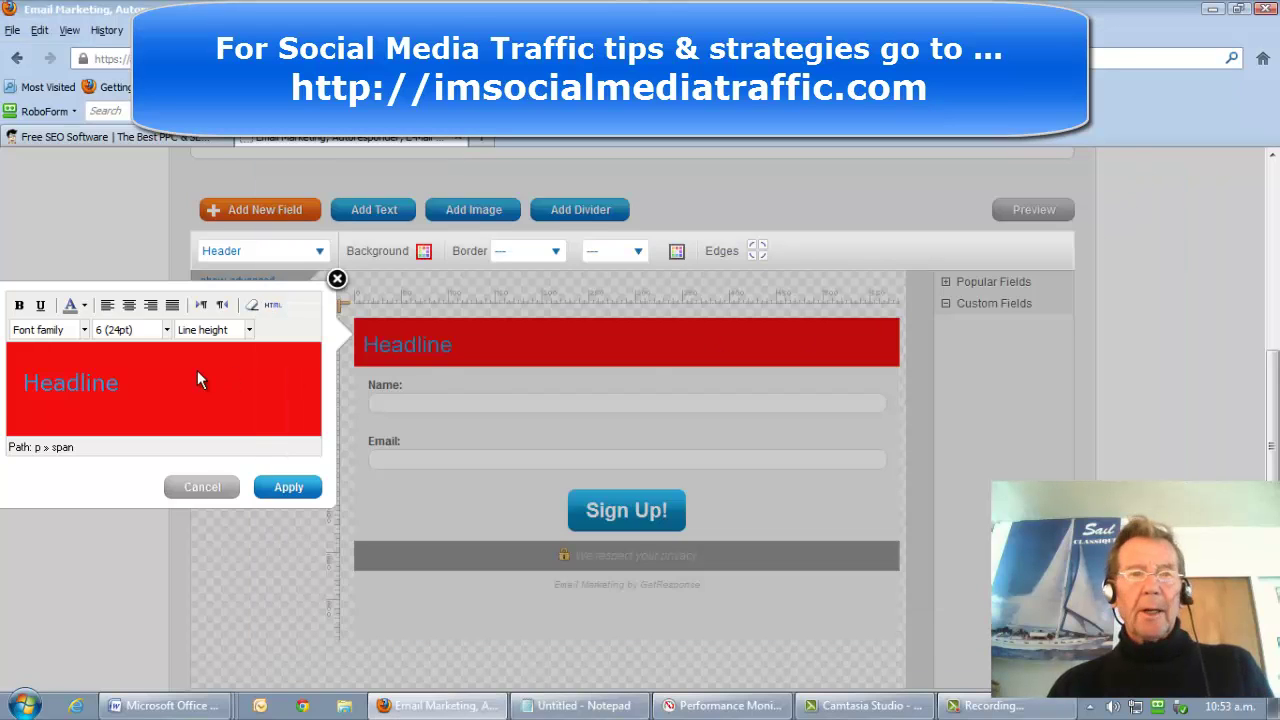
left_click_drag(113, 380, 20, 383)
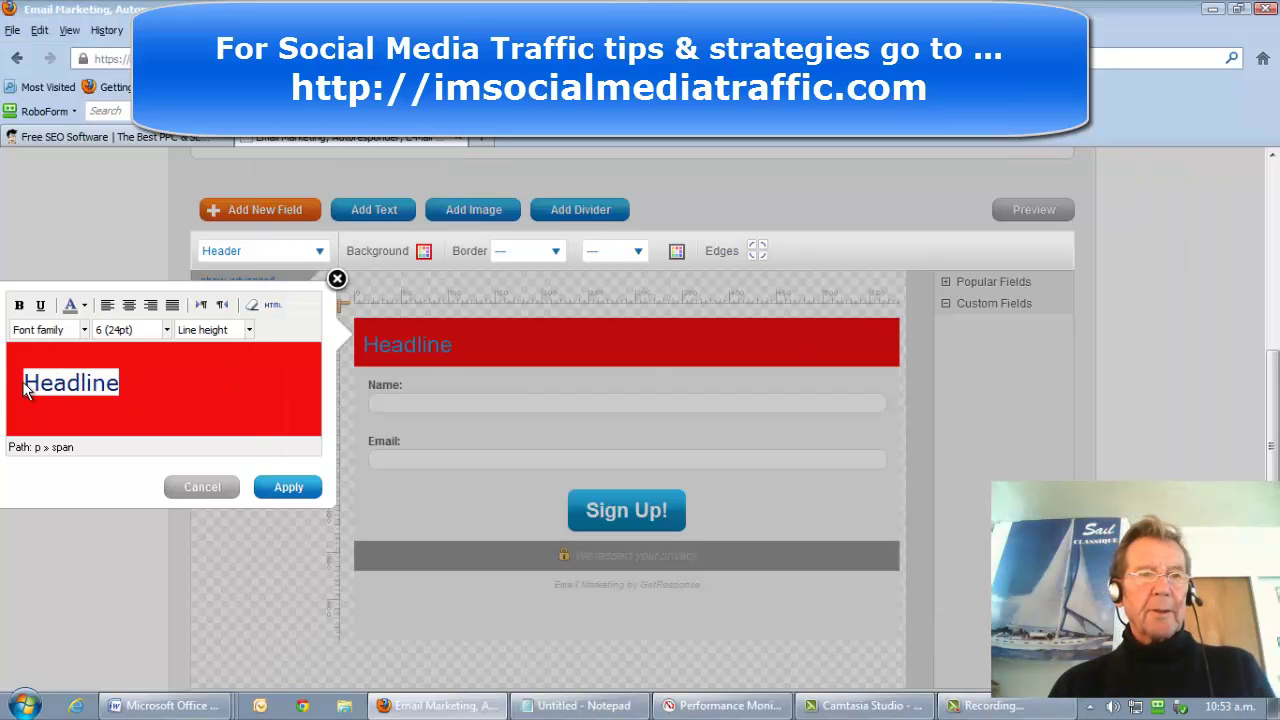
key("ctrl+v")
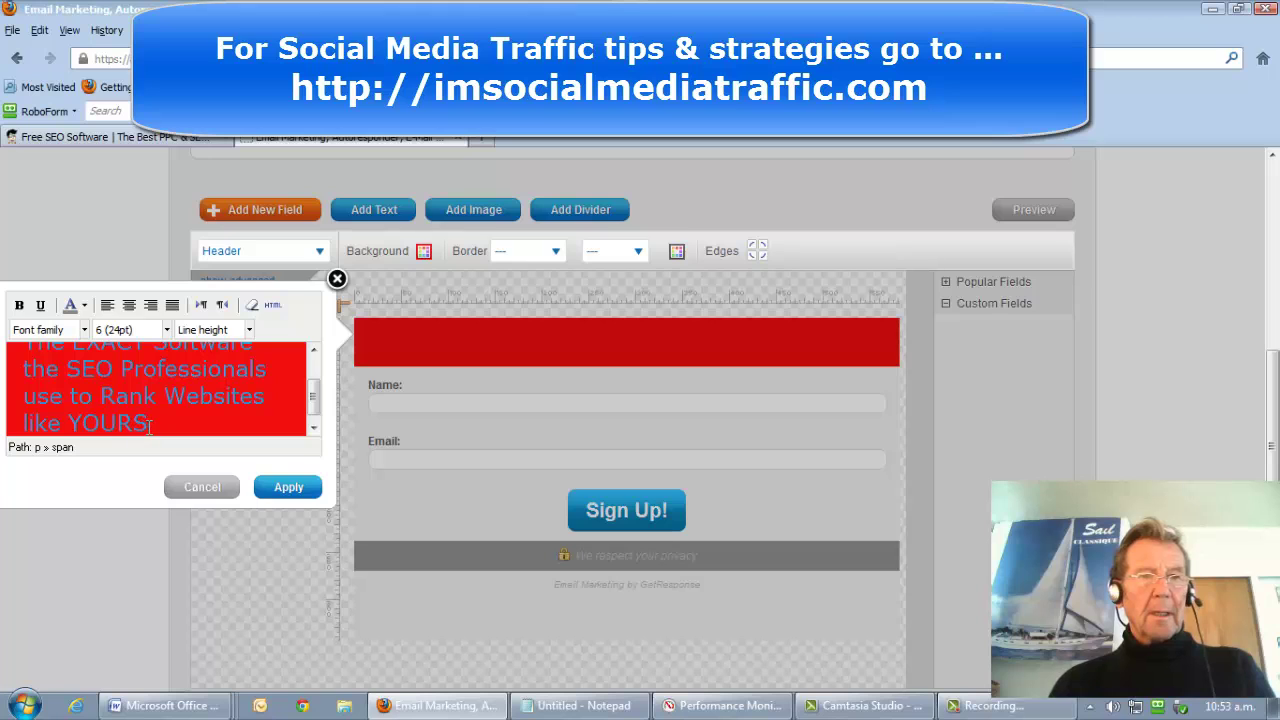
Format the whole headline on the red header as bold, white text in the Verdana font
left_click_drag(151, 425, 12, 340)
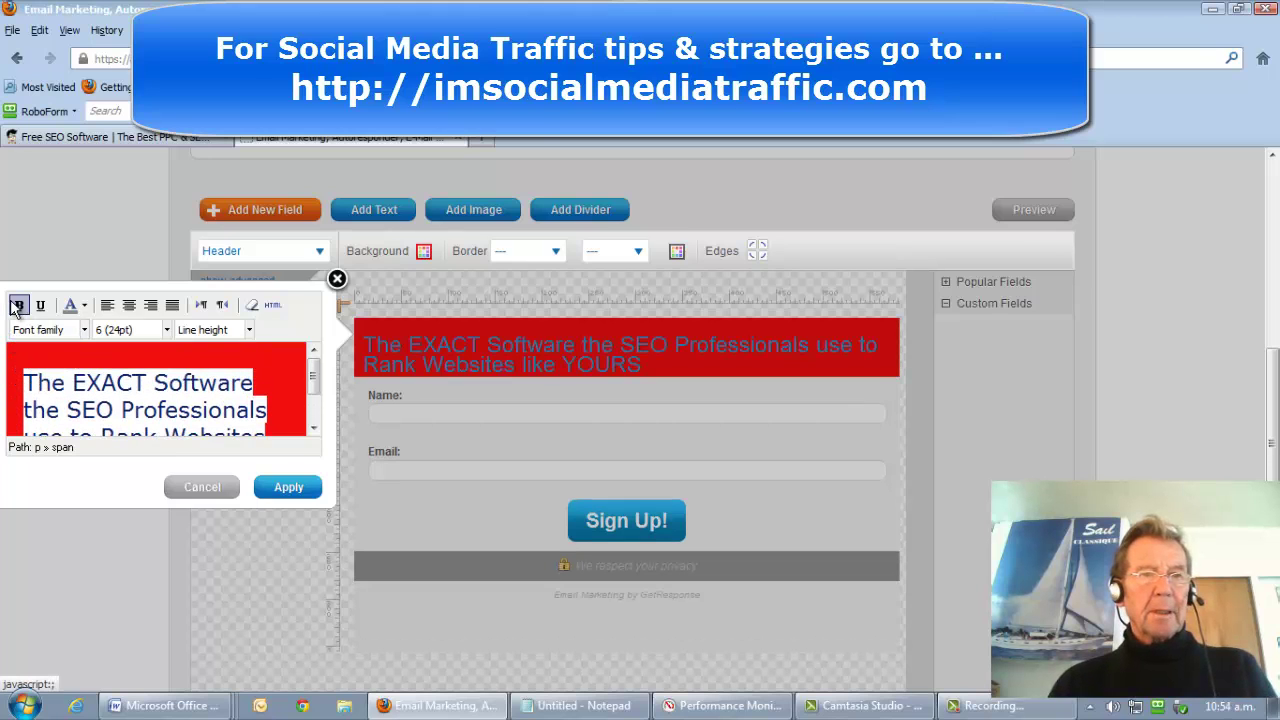
left_click(19, 305)
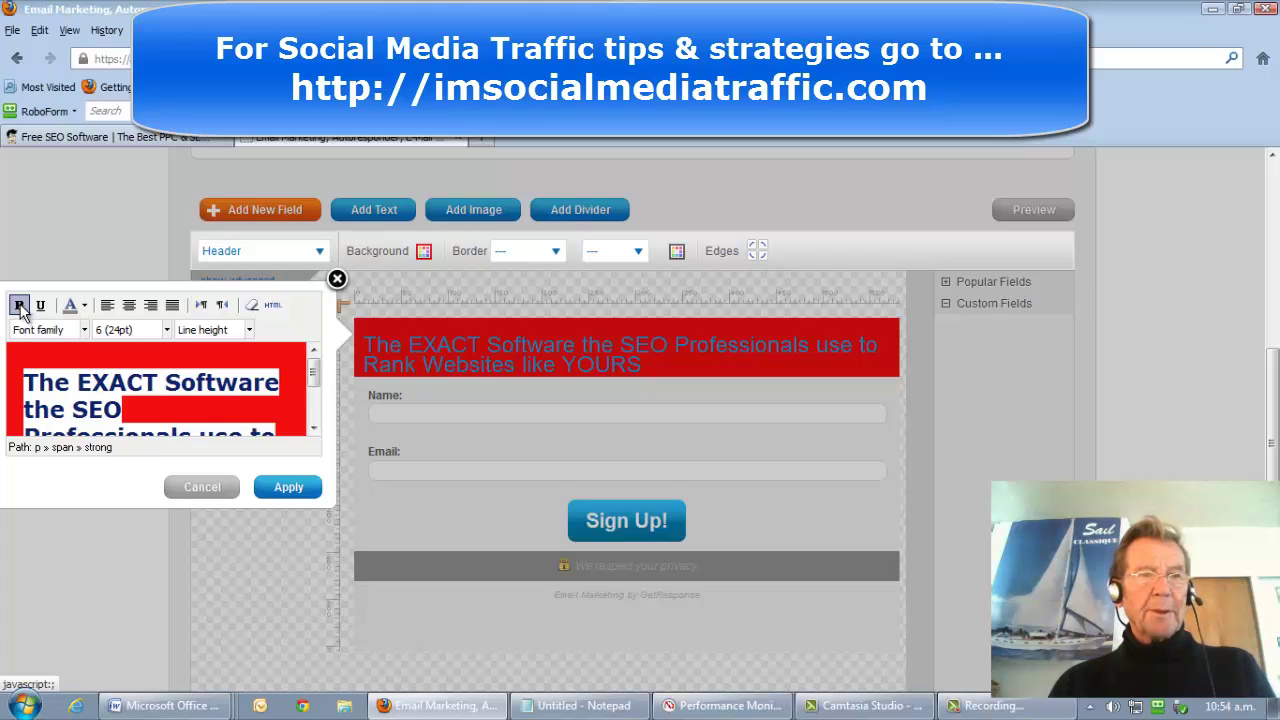
left_click(85, 307)
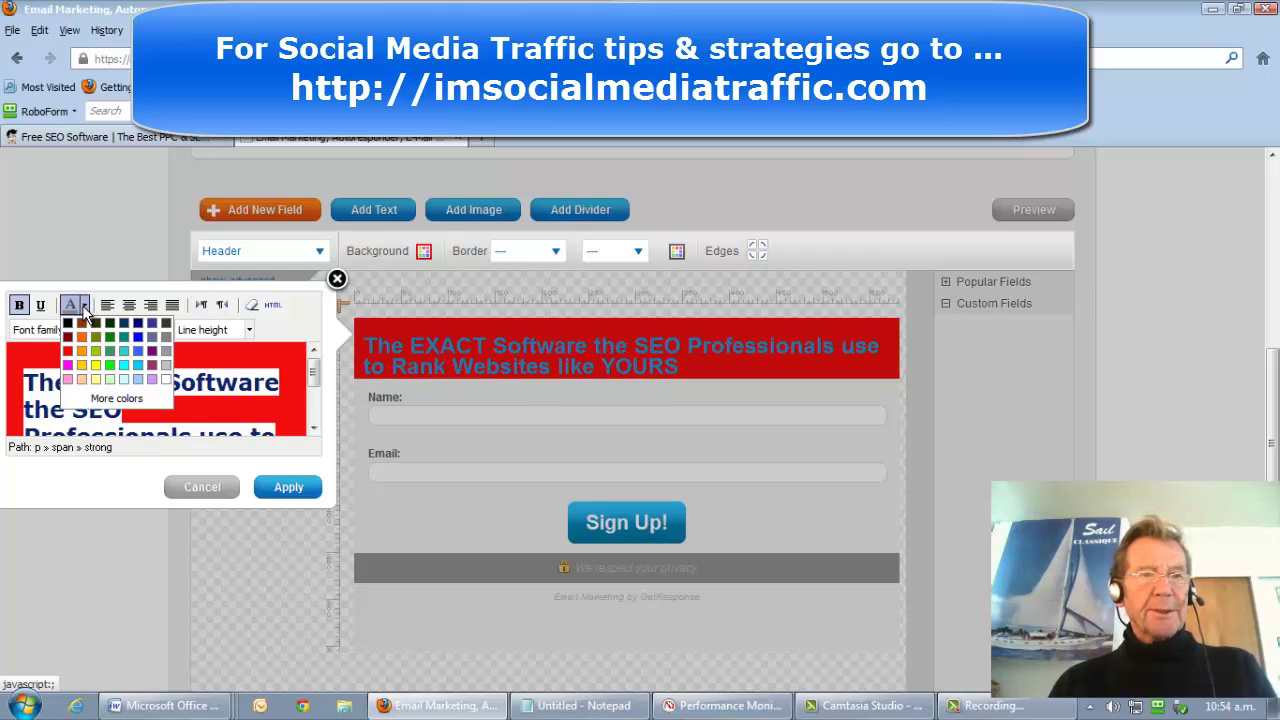
left_click(165, 380)
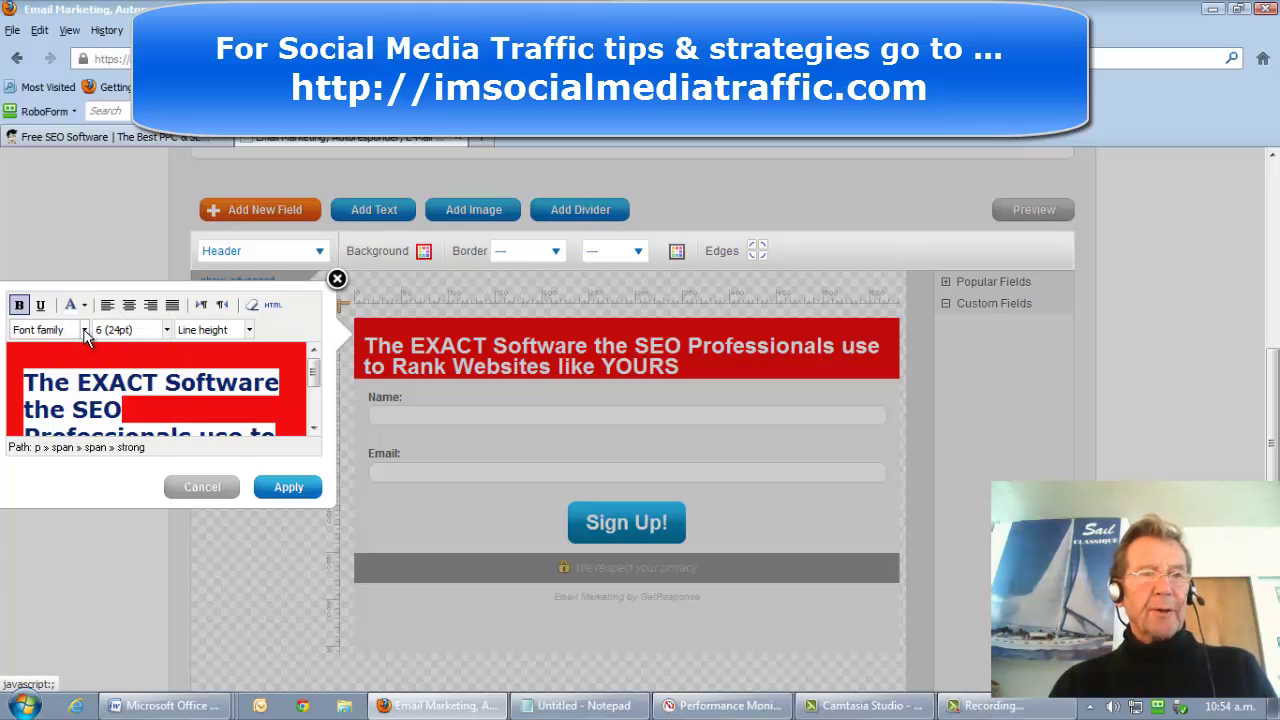
left_click(86, 338)
left_click(50, 406)
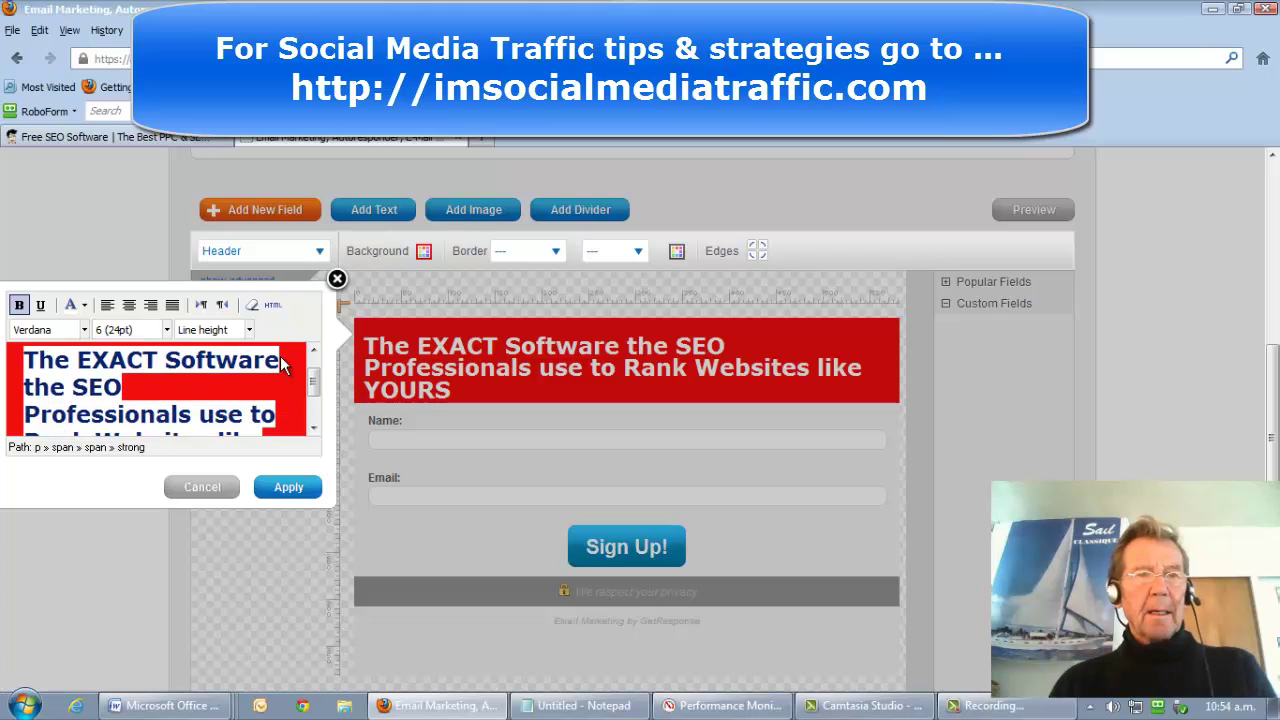
Split the white headline into three lines, breaking after "The EXACT Software" and after "the SEO Professionals use"
left_click(281, 362)
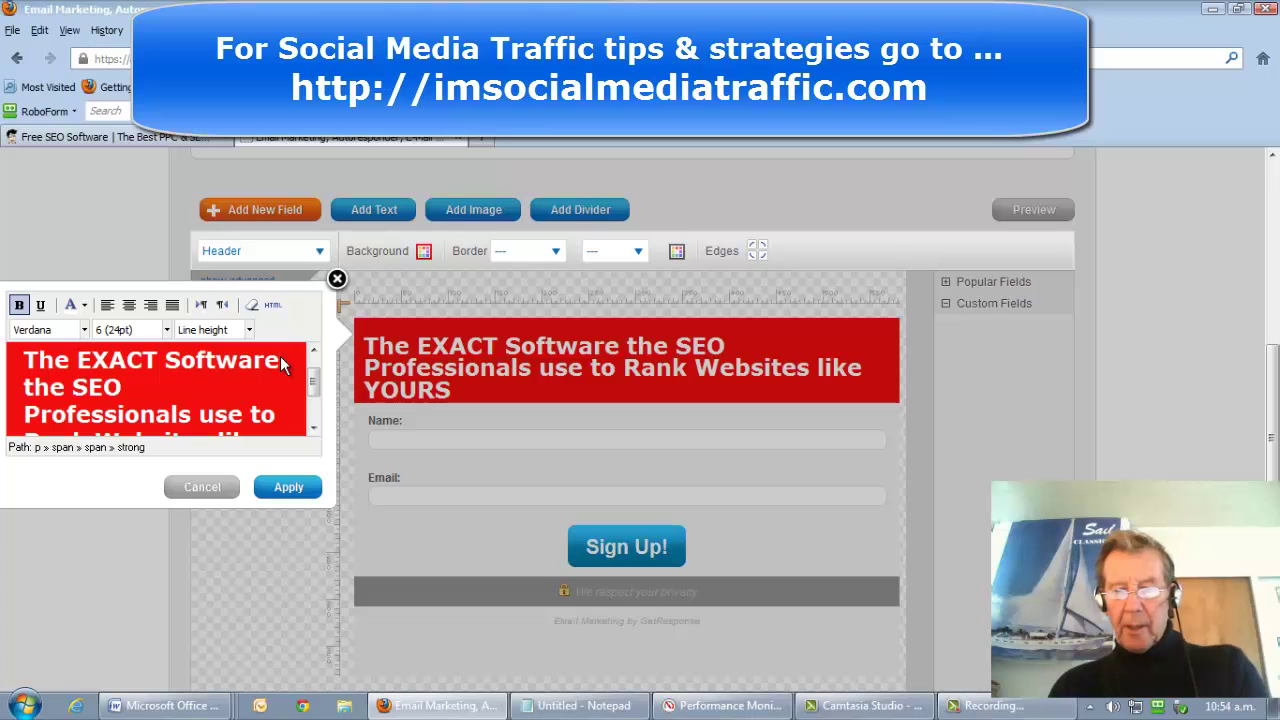
left_click(280, 356)
key("Return")
left_click(245, 414)
key("Return")
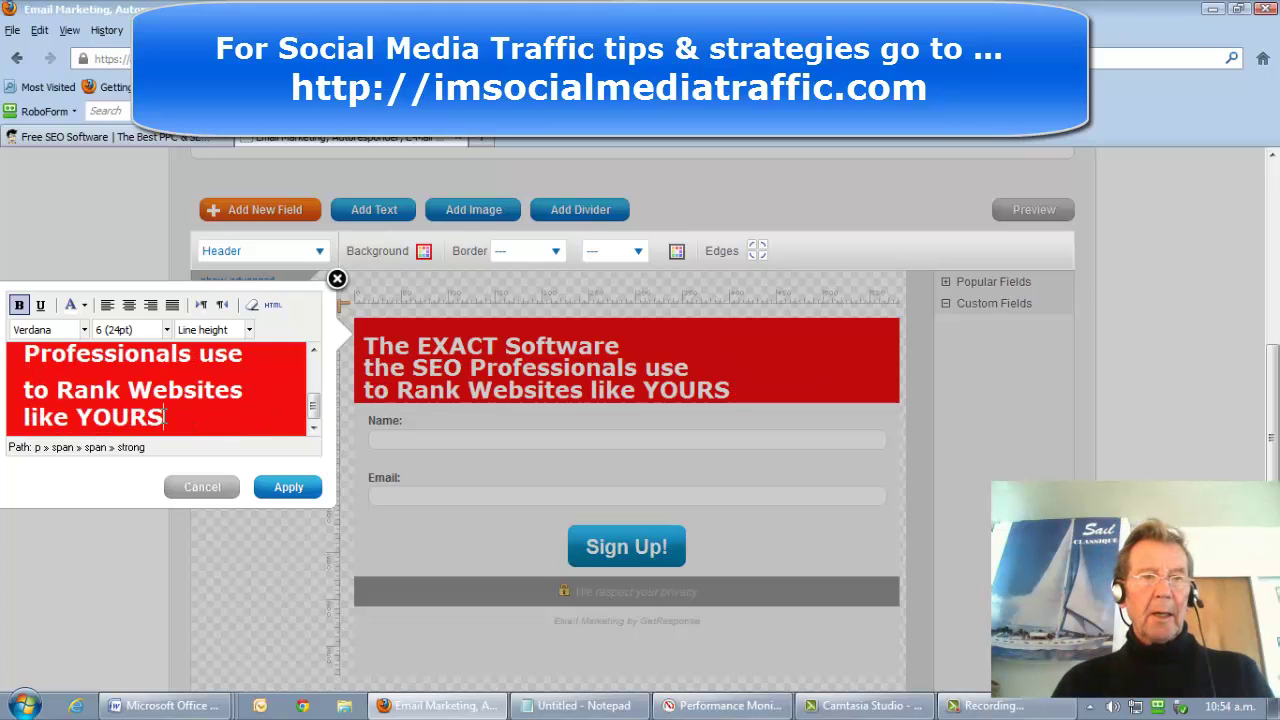
Center all of the white headline text within the red header
left_click_drag(165, 418, 76, 418)
key("ctrl+a")
scroll(60, 400, "up", 3)
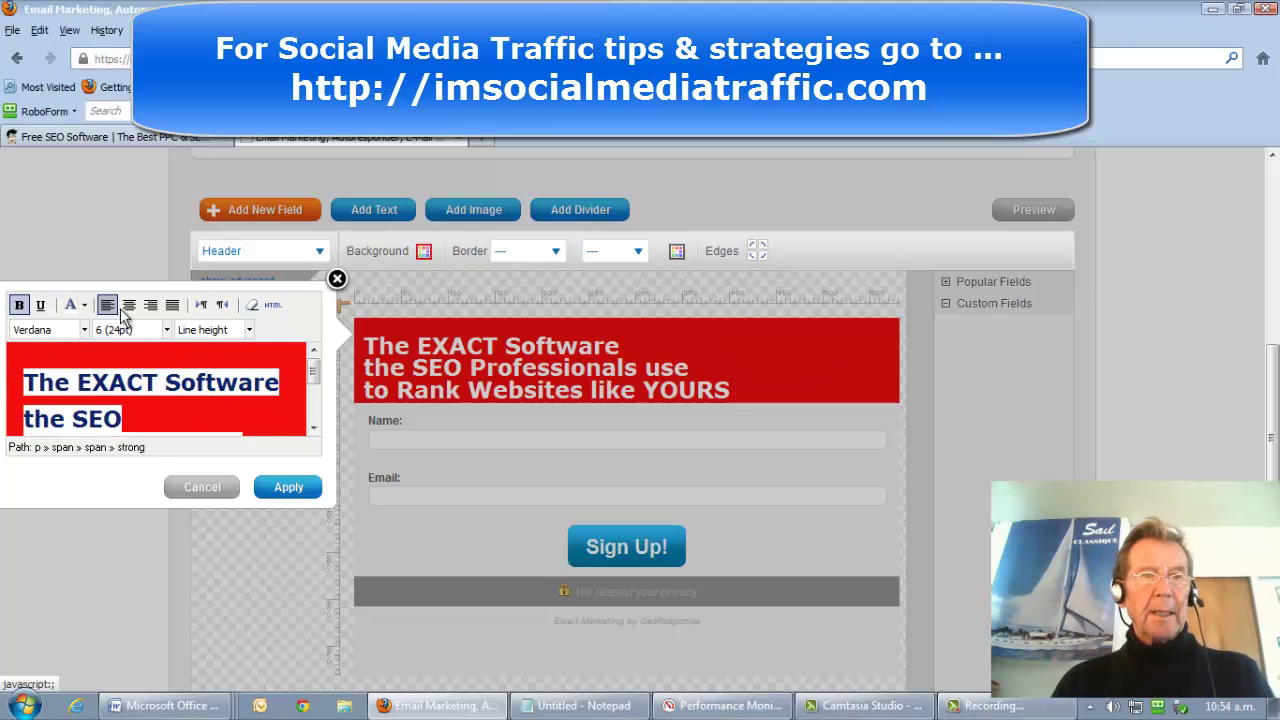
left_click(128, 303)
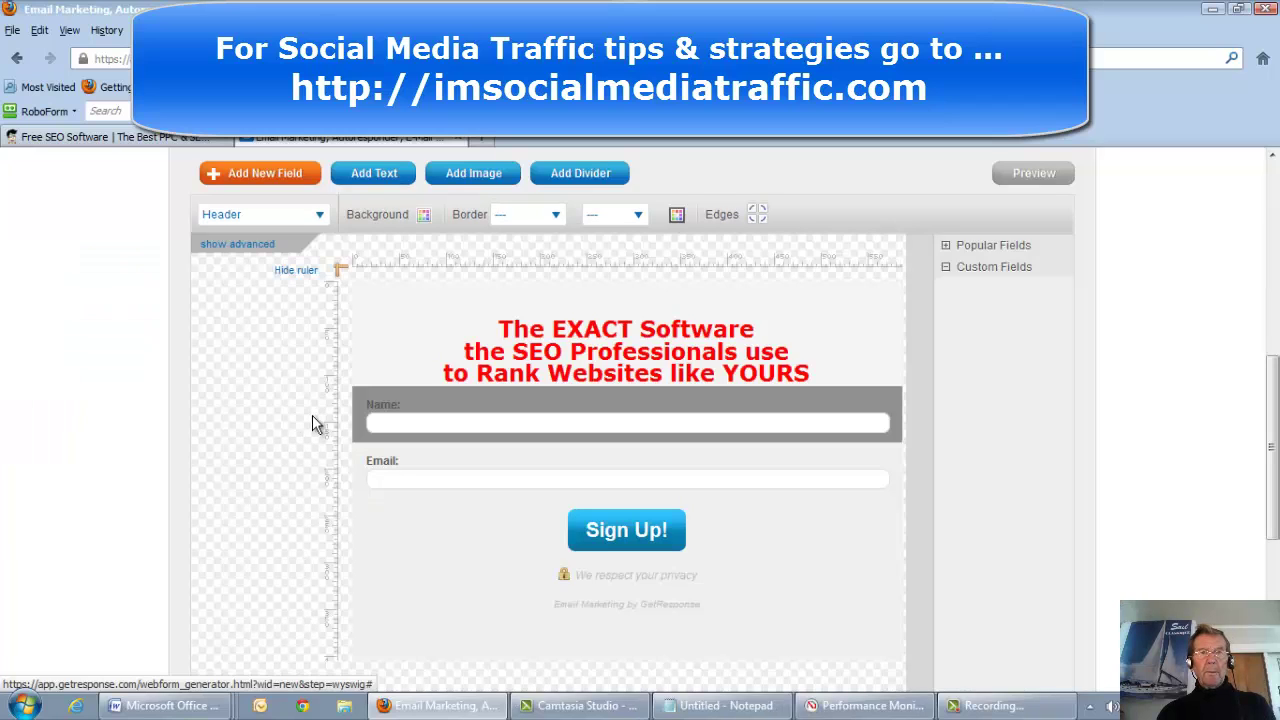
Position the Name and Email labels beside their input fields, right-aligned against the boxes
left_click(312, 415)
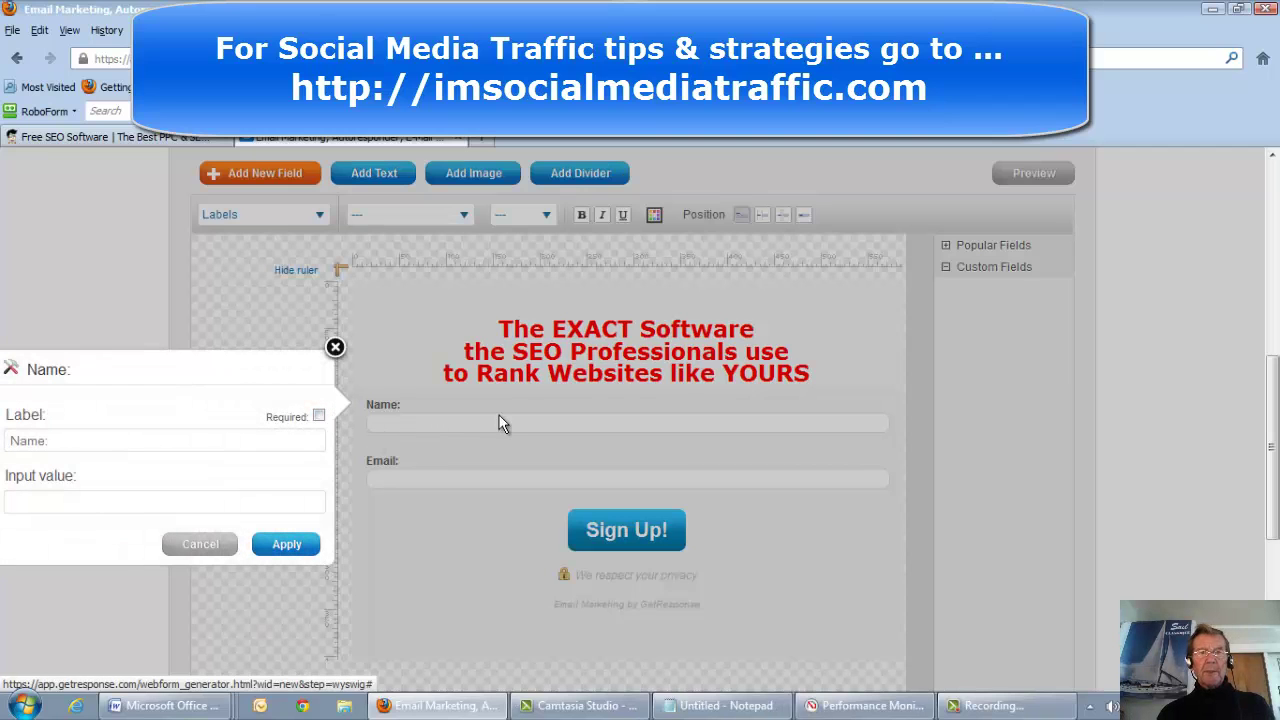
left_click(785, 217)
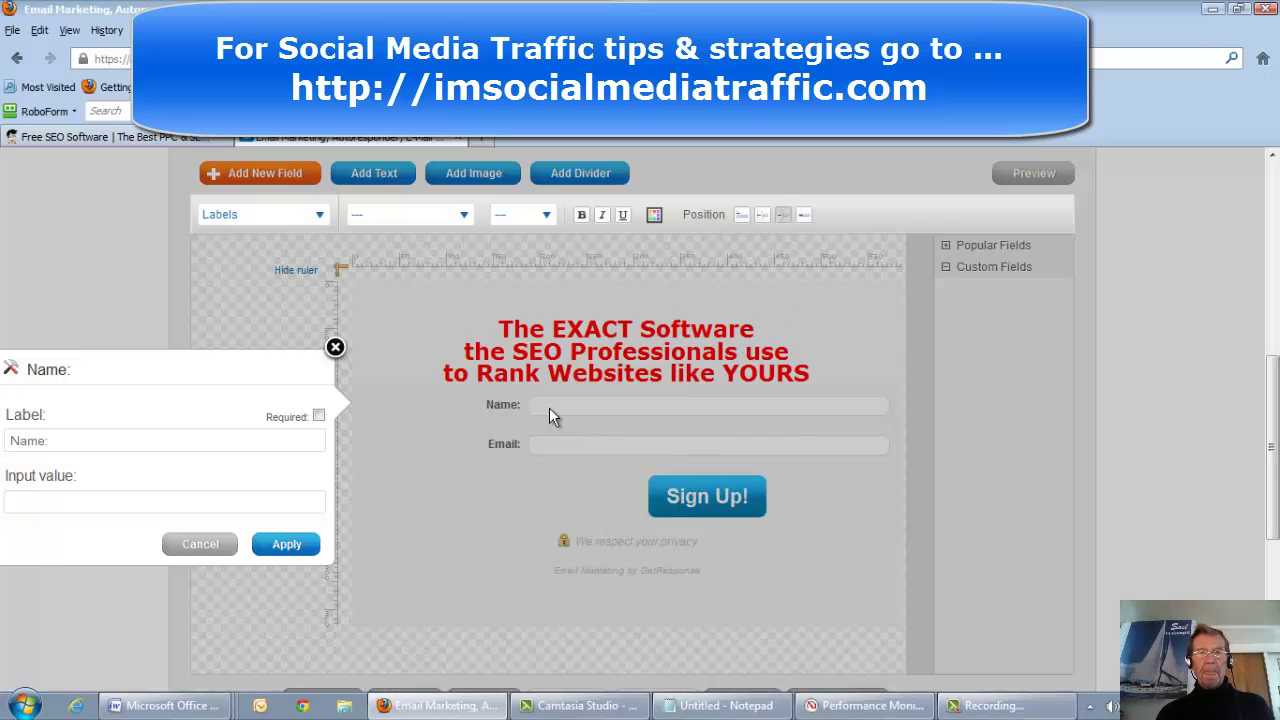
left_click(564, 433)
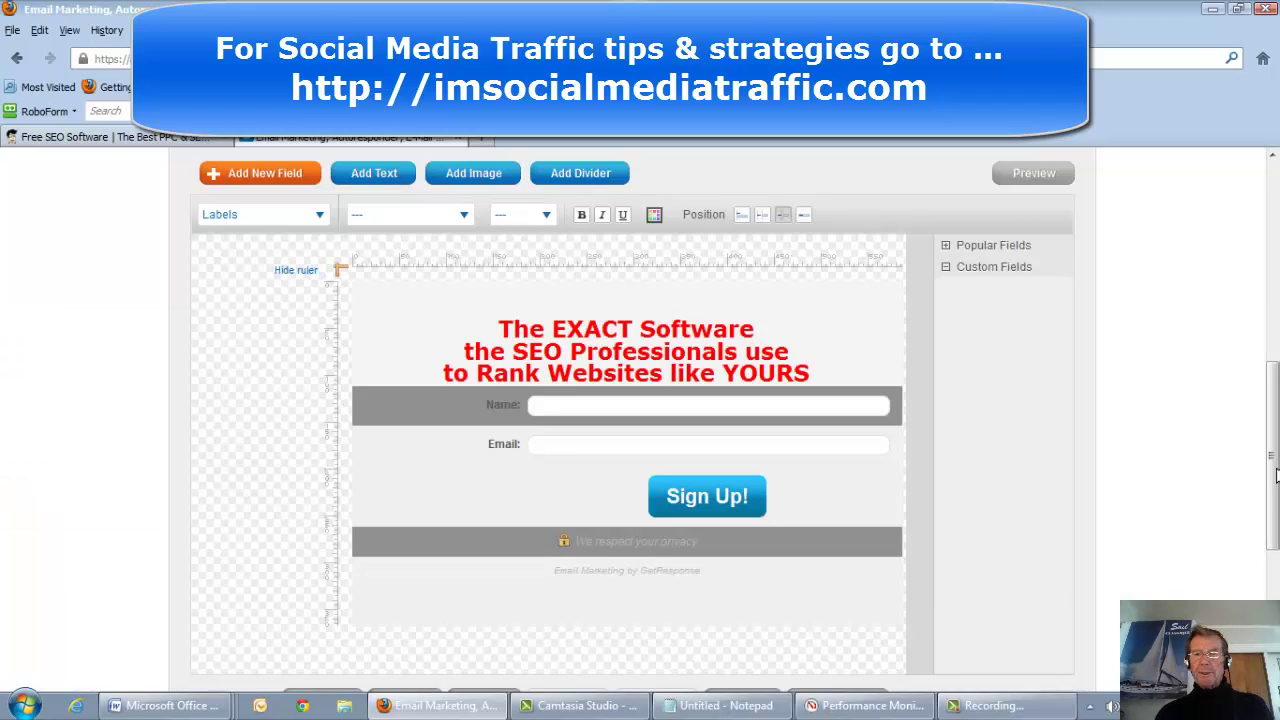
Hide the Privacy and Powered by elements on the form
scroll(1270, 537, "down", 3)
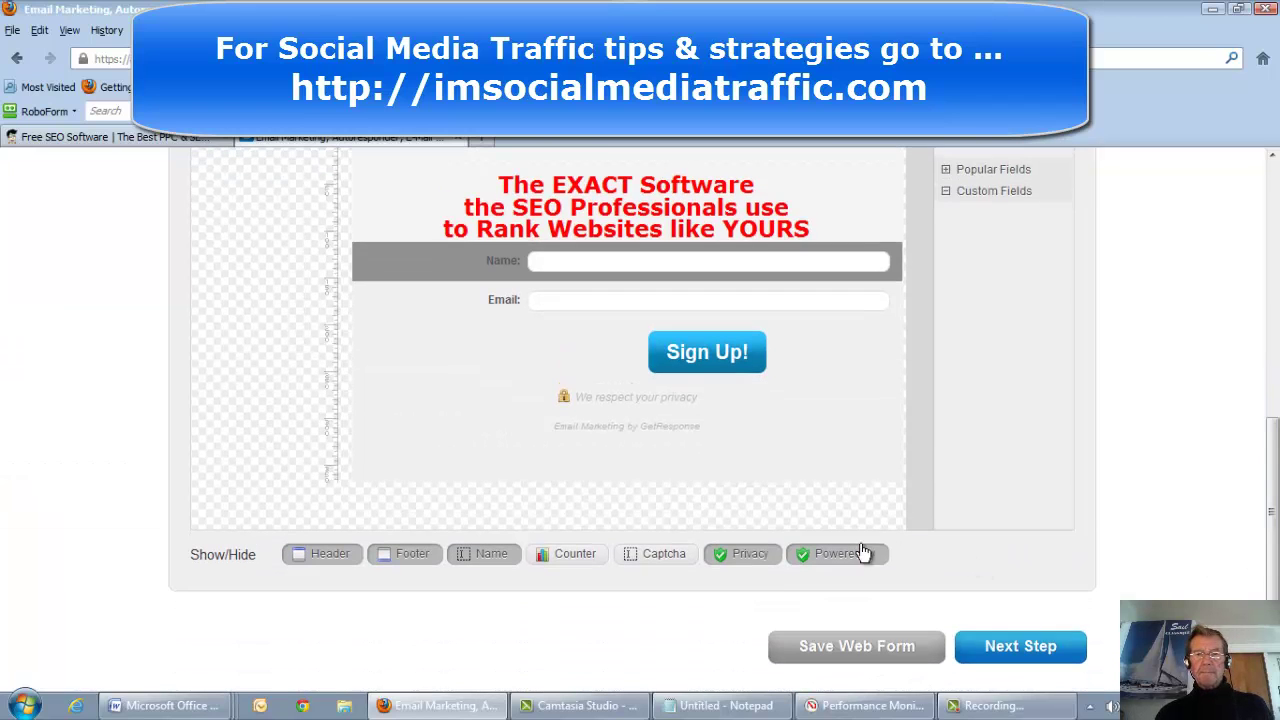
left_click(729, 555)
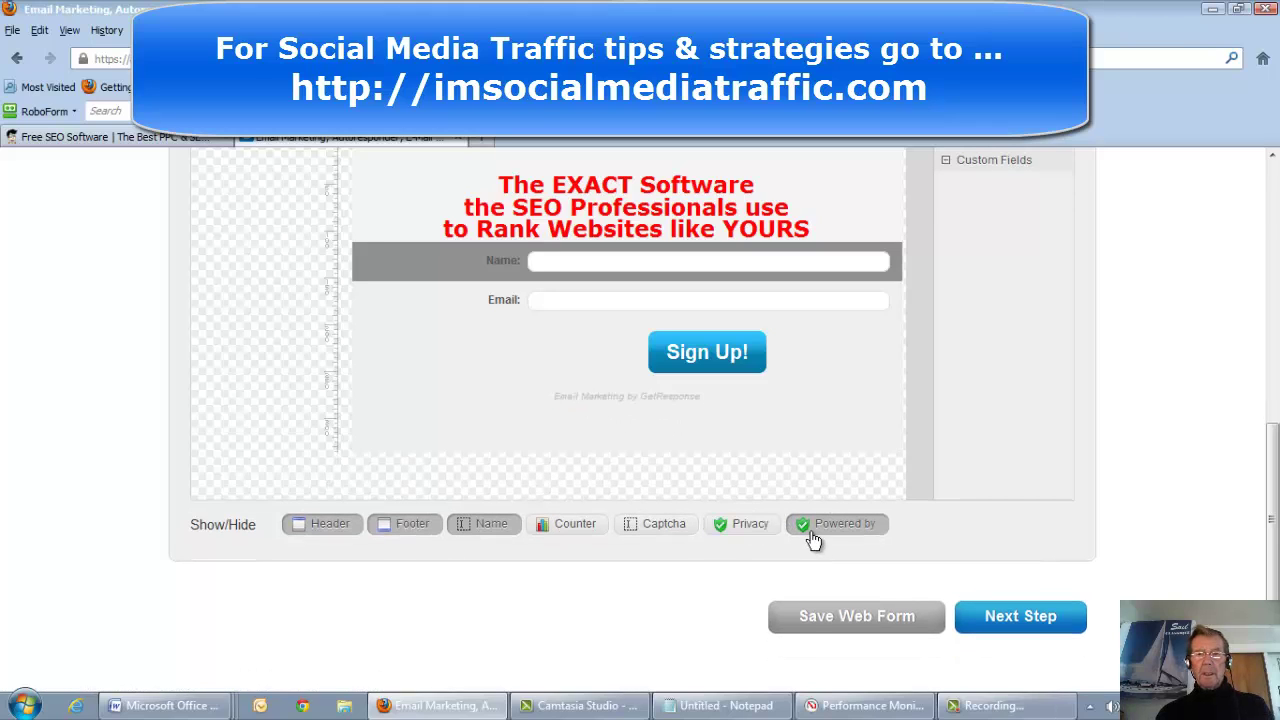
left_click(808, 531)
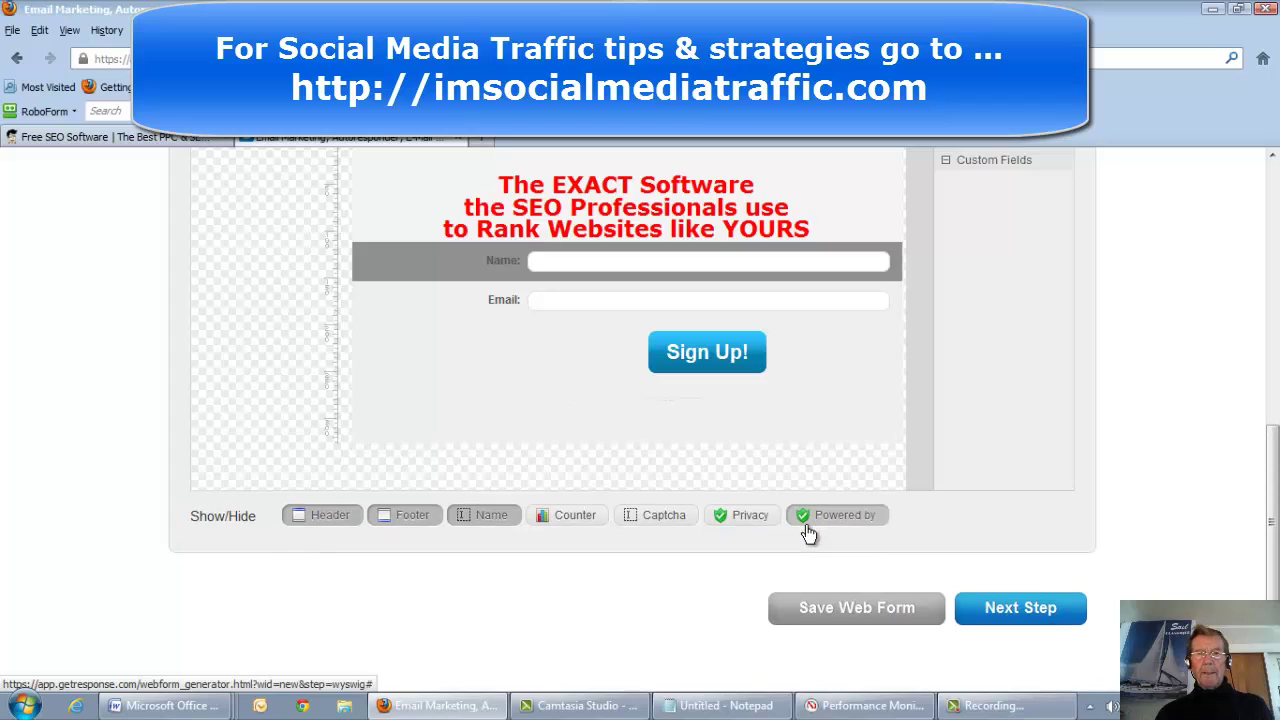
Add a text element to the form and fill it with the "With Traffic Travis you will..." heading and three benefit lines copied from Notepad
scroll(437, 271, "up", 3)
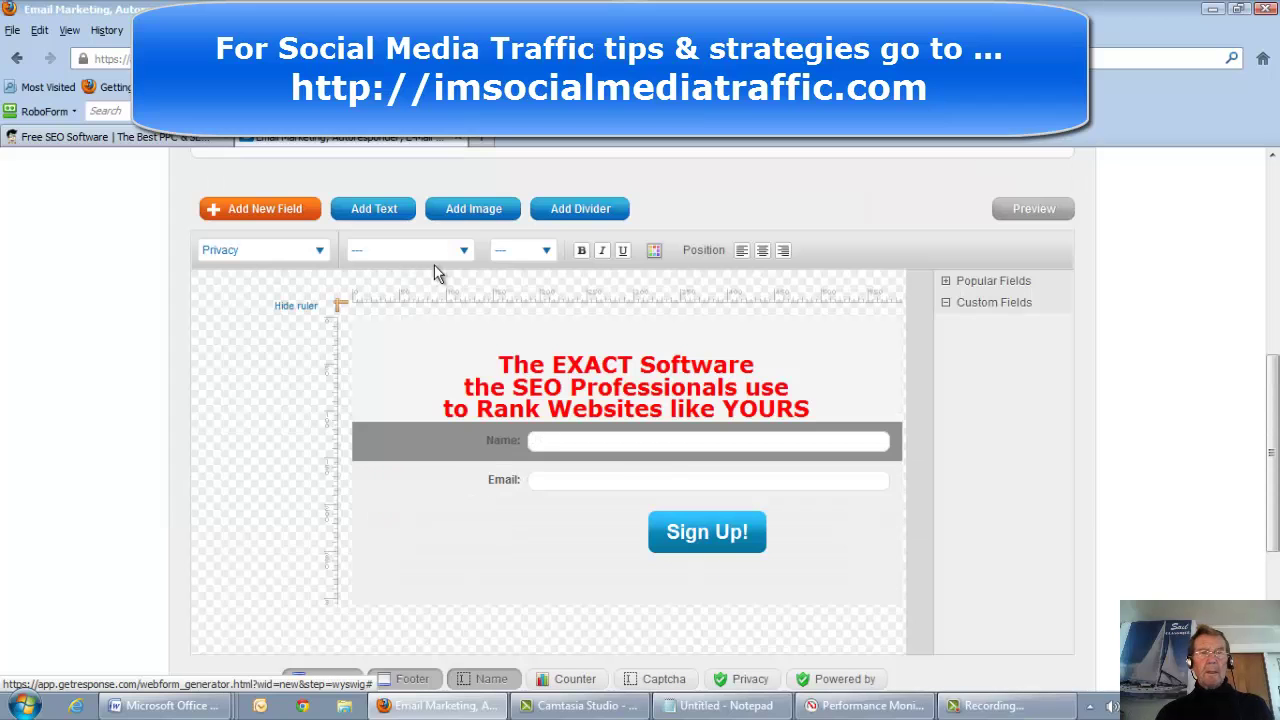
left_click(373, 212)
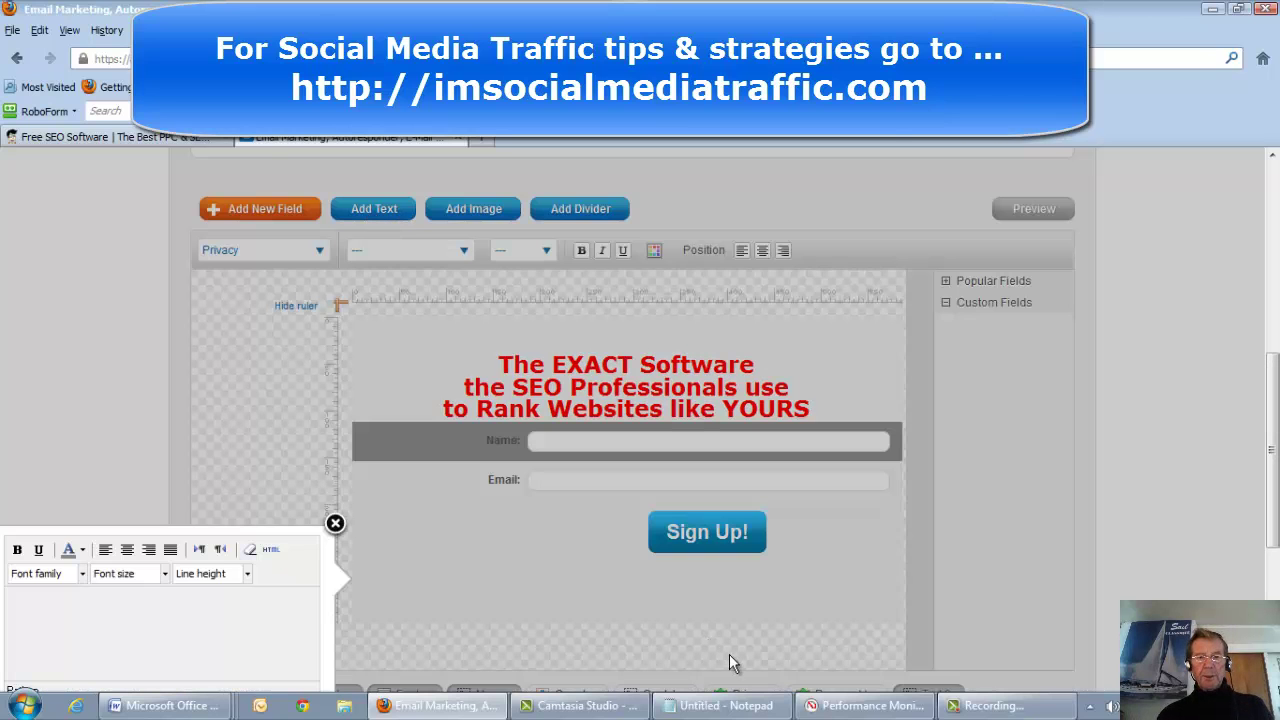
left_click(722, 708)
left_click_drag(722, 316, 344, 257)
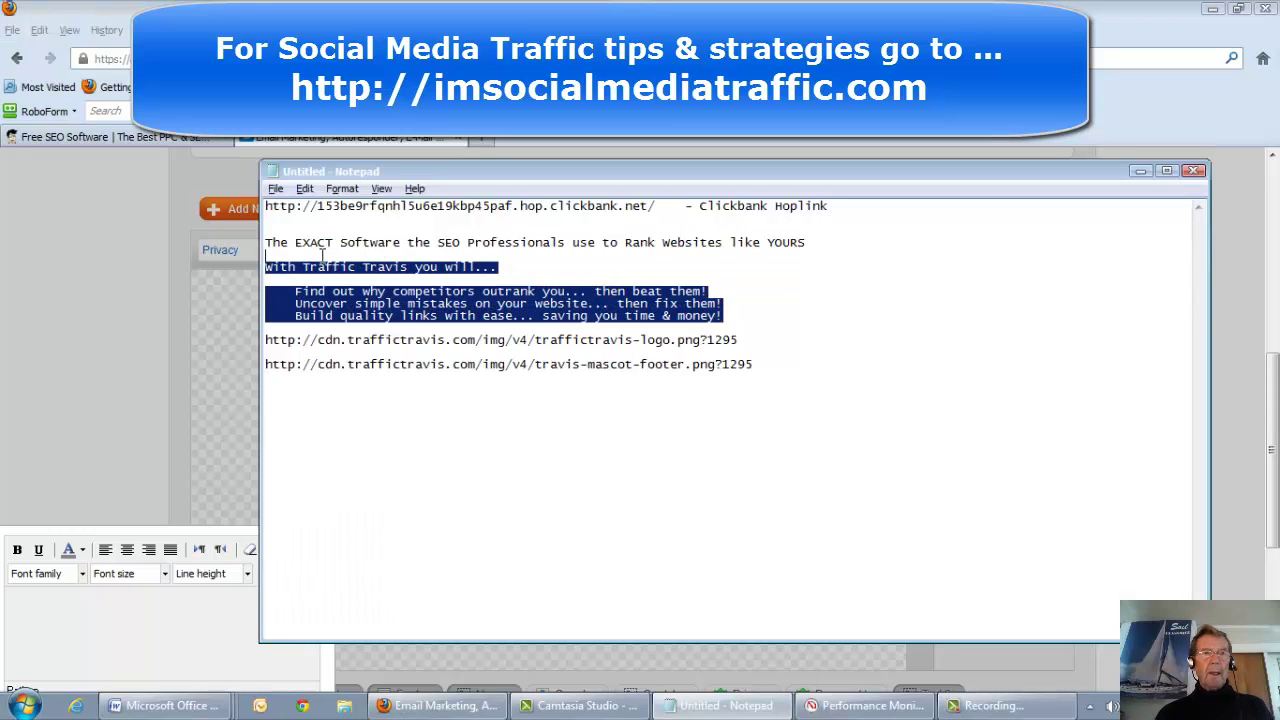
right_click(412, 303)
left_click(450, 361)
left_click(440, 705)
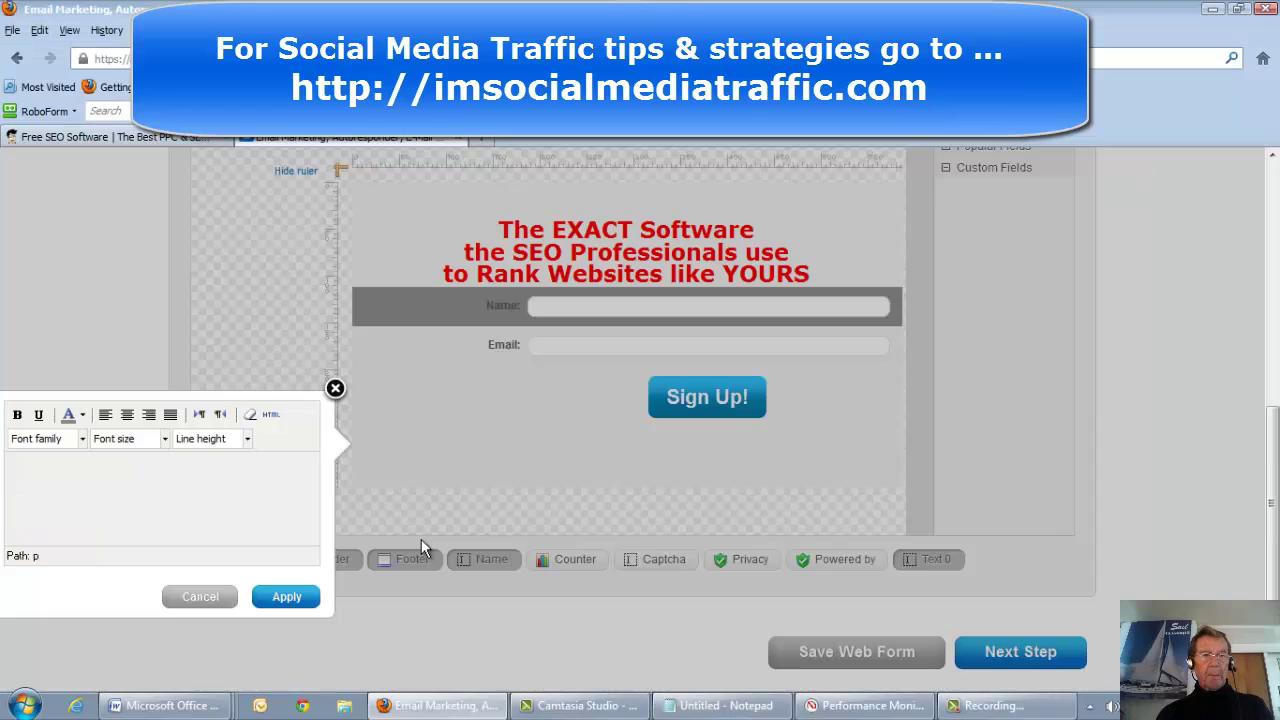
right_click(24, 468)
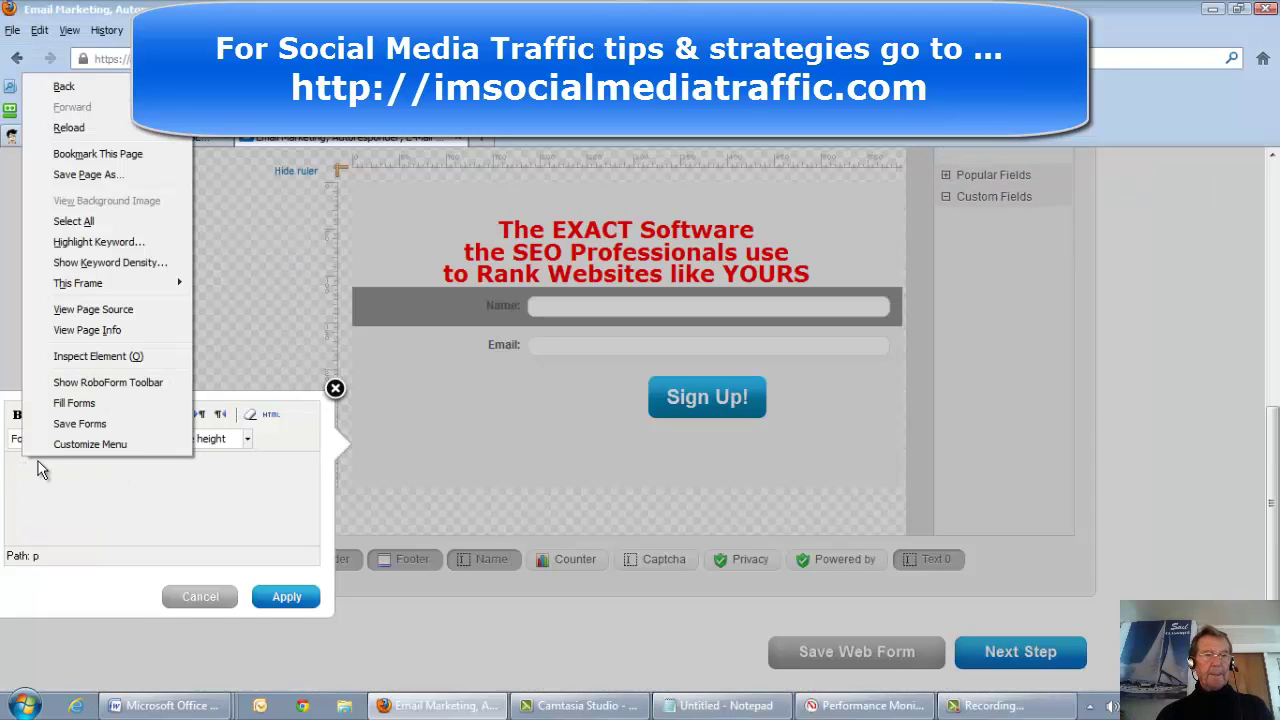
left_click(62, 223)
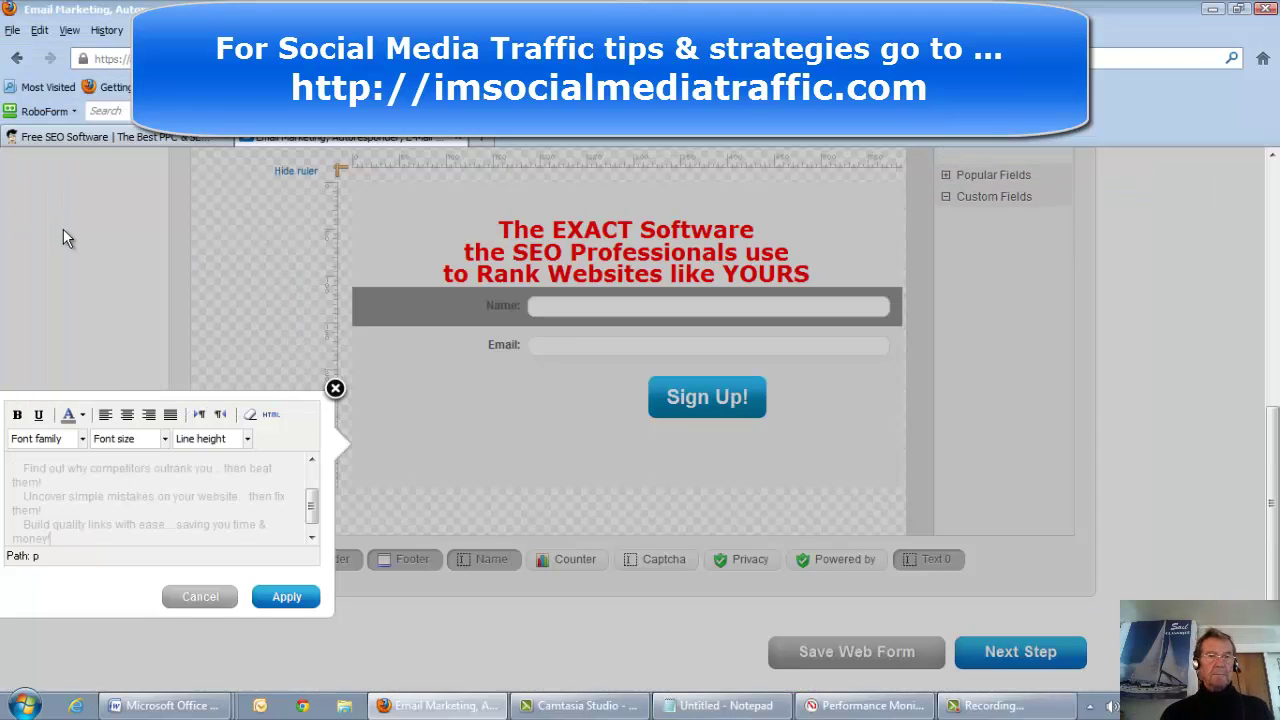
Format all of the new text element's text as bold, black, Verdana, size 4 (14pt)
left_click_drag(12, 480, 305, 556)
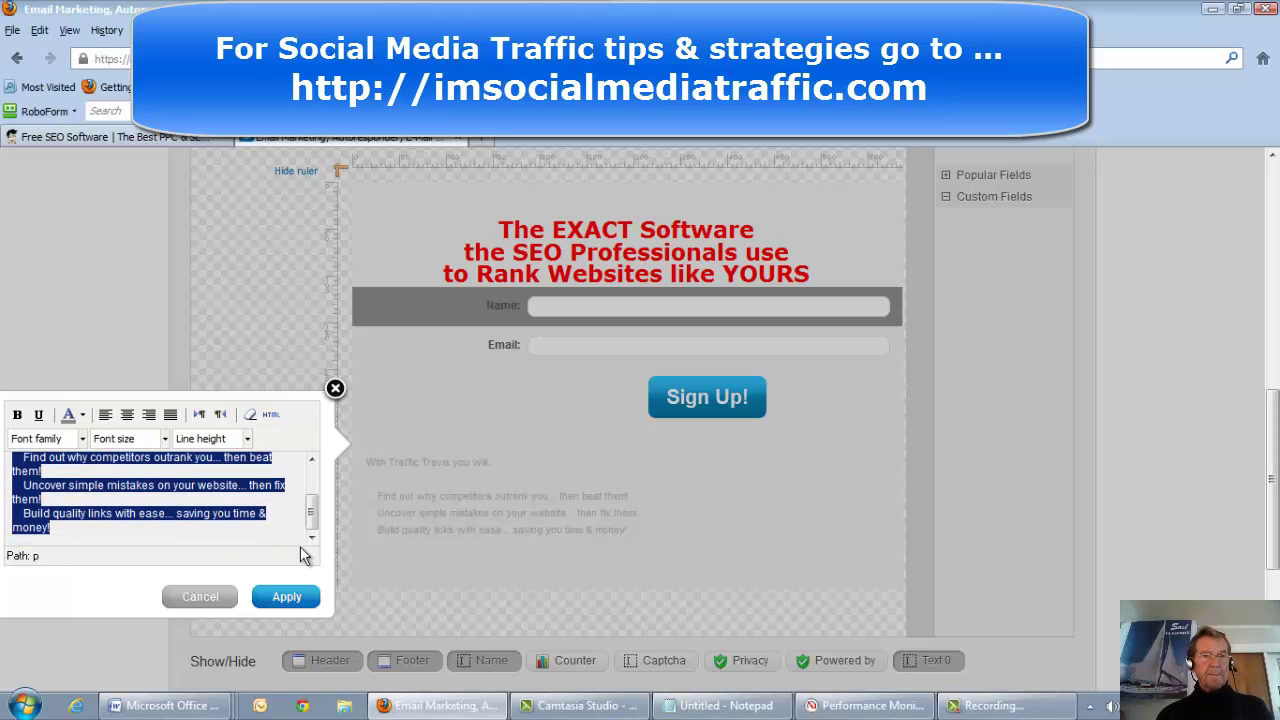
left_click(18, 416)
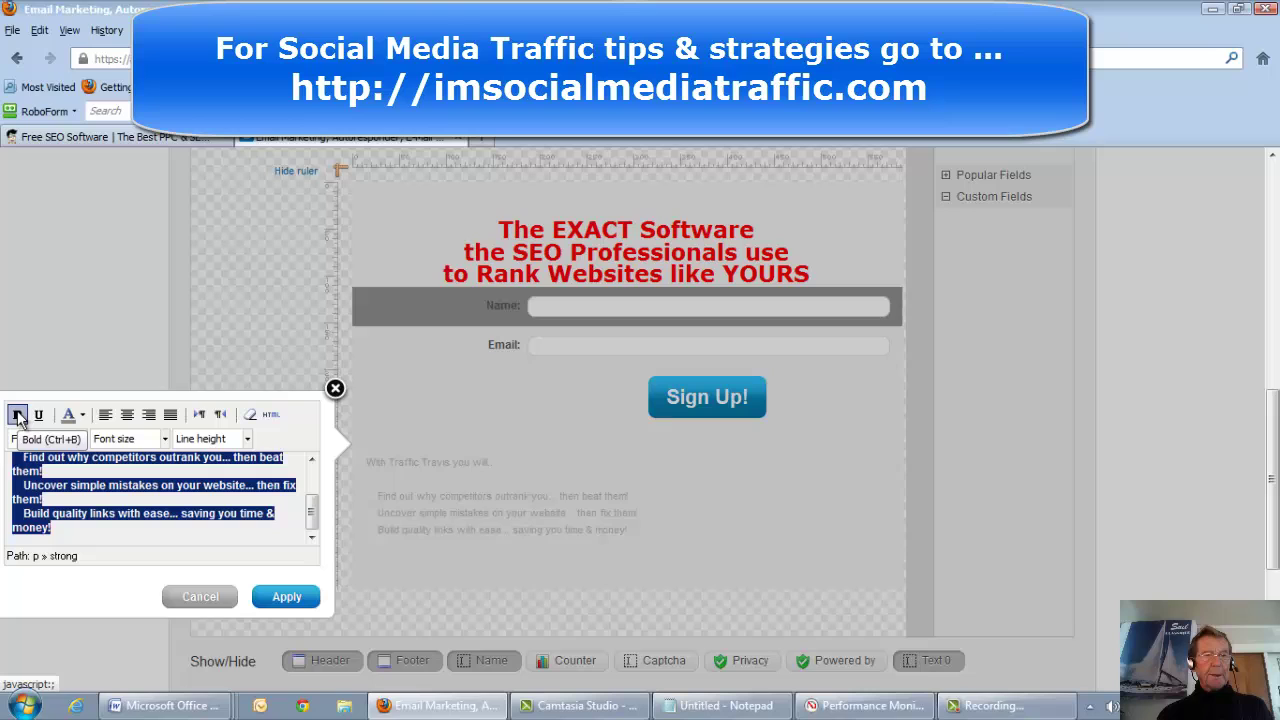
left_click(83, 415)
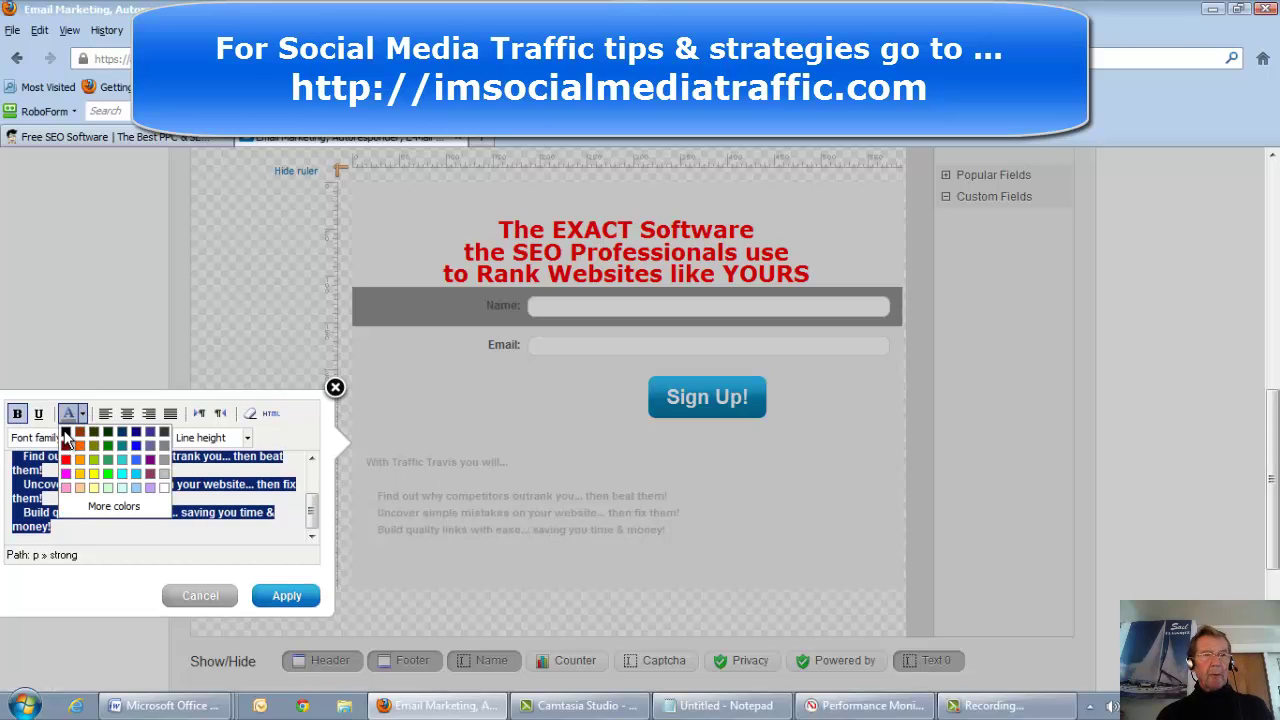
left_click(66, 432)
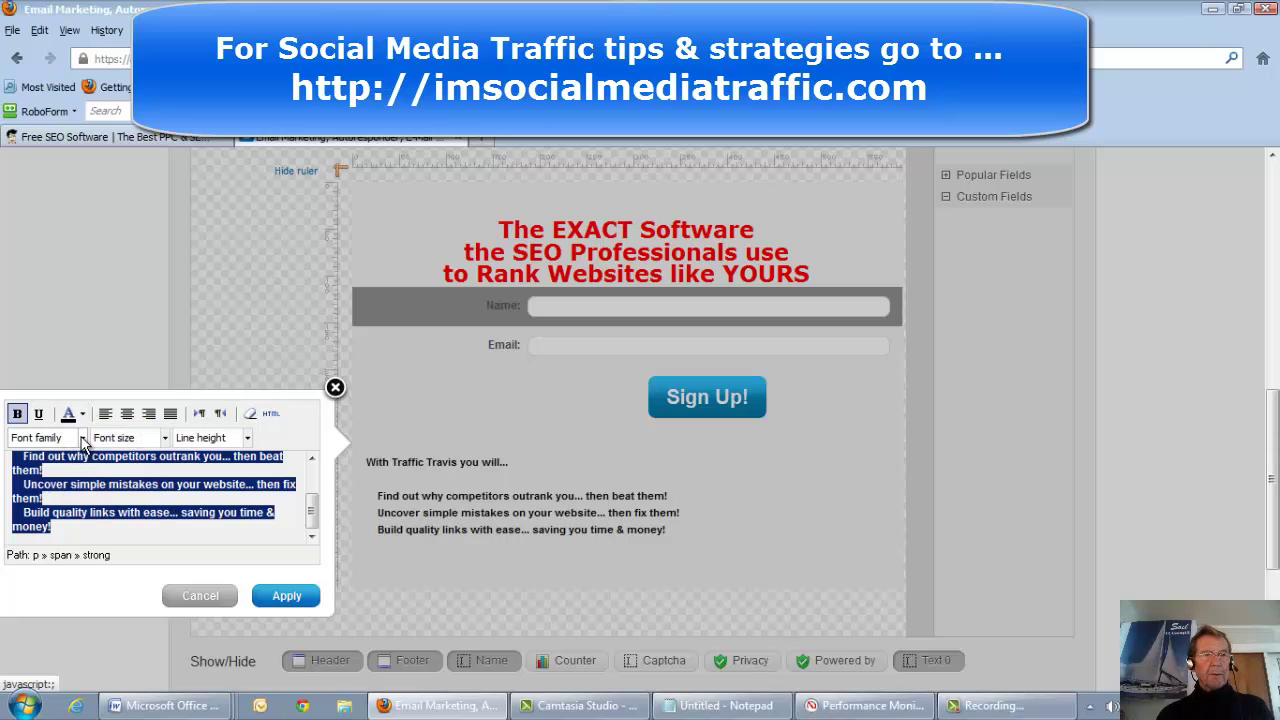
left_click(82, 438)
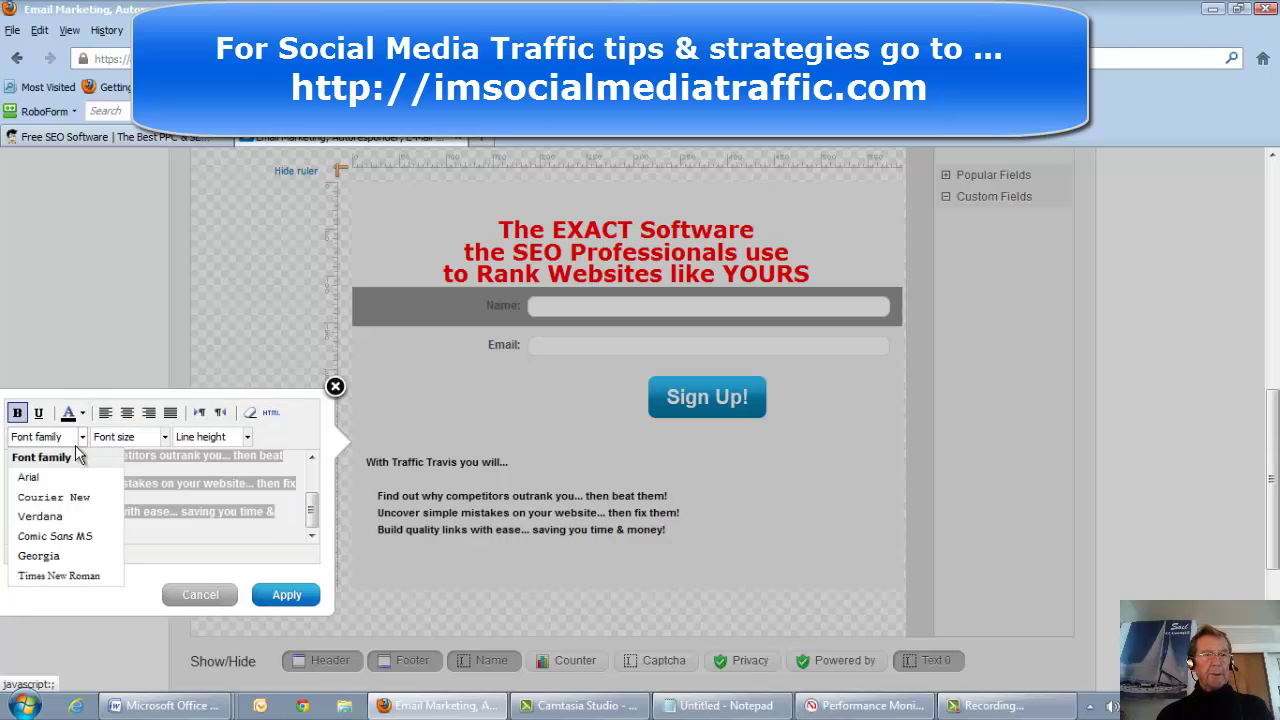
left_click(52, 517)
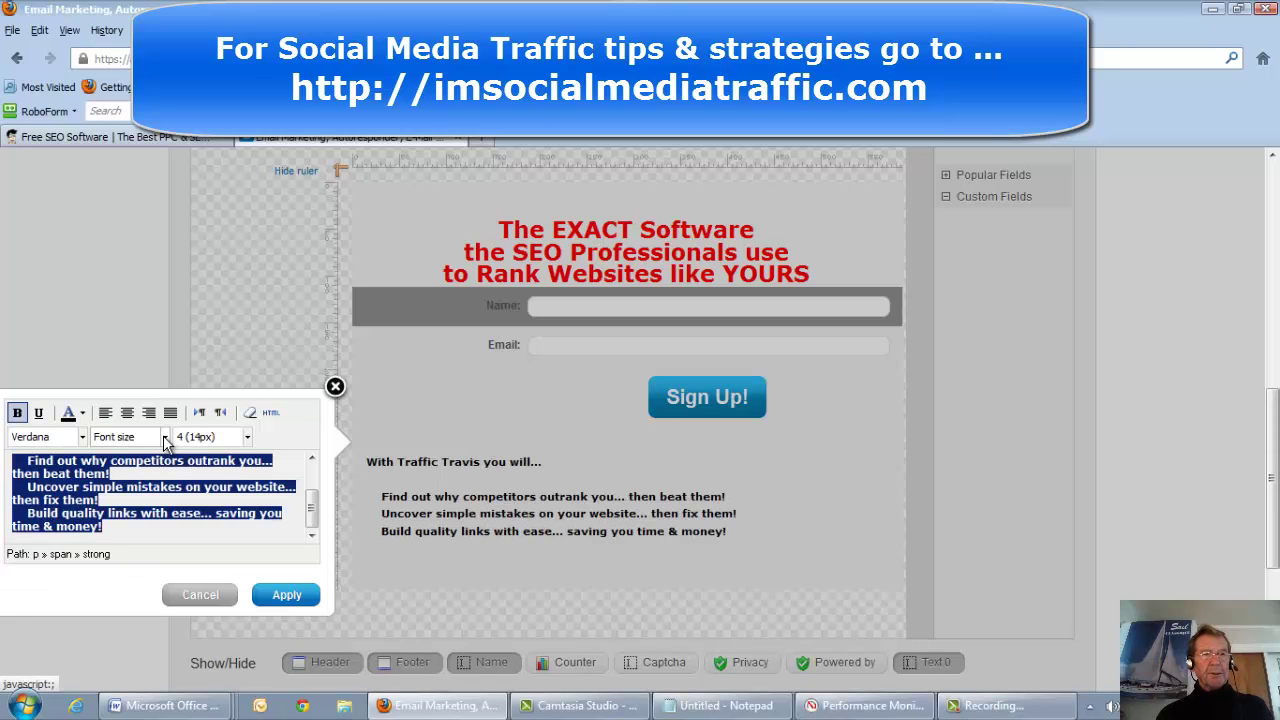
left_click(165, 437)
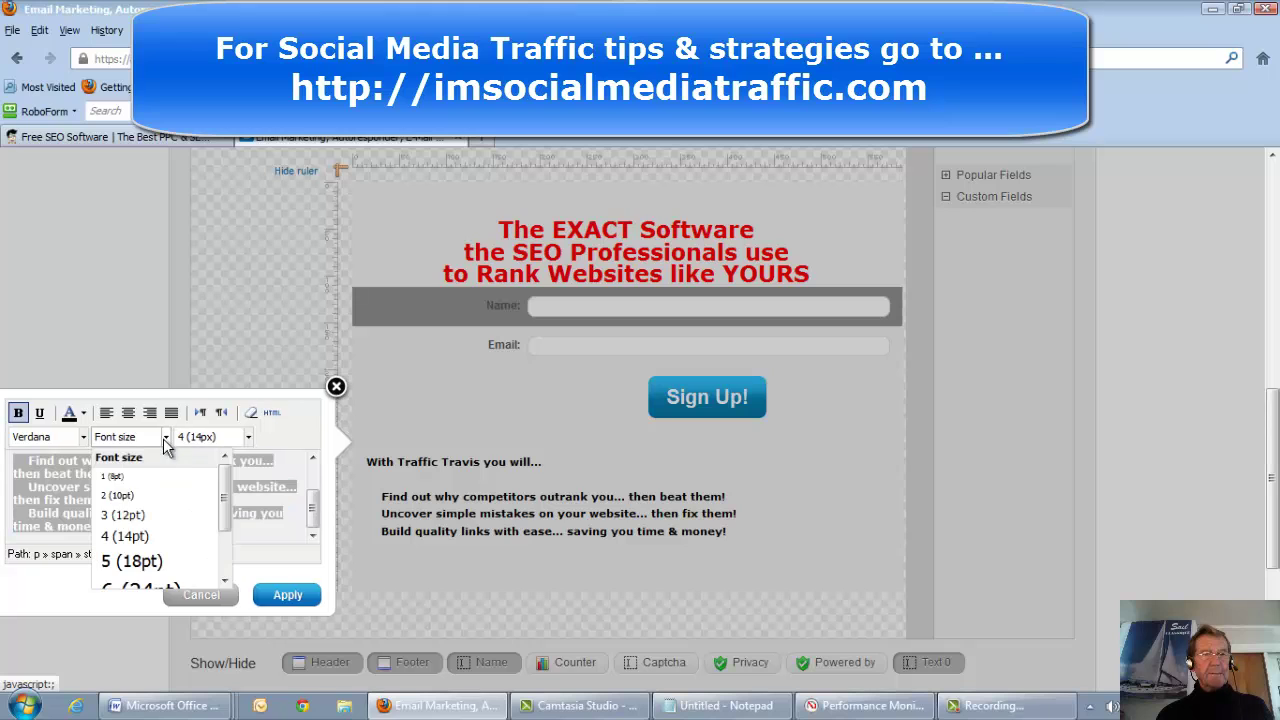
left_click(126, 537)
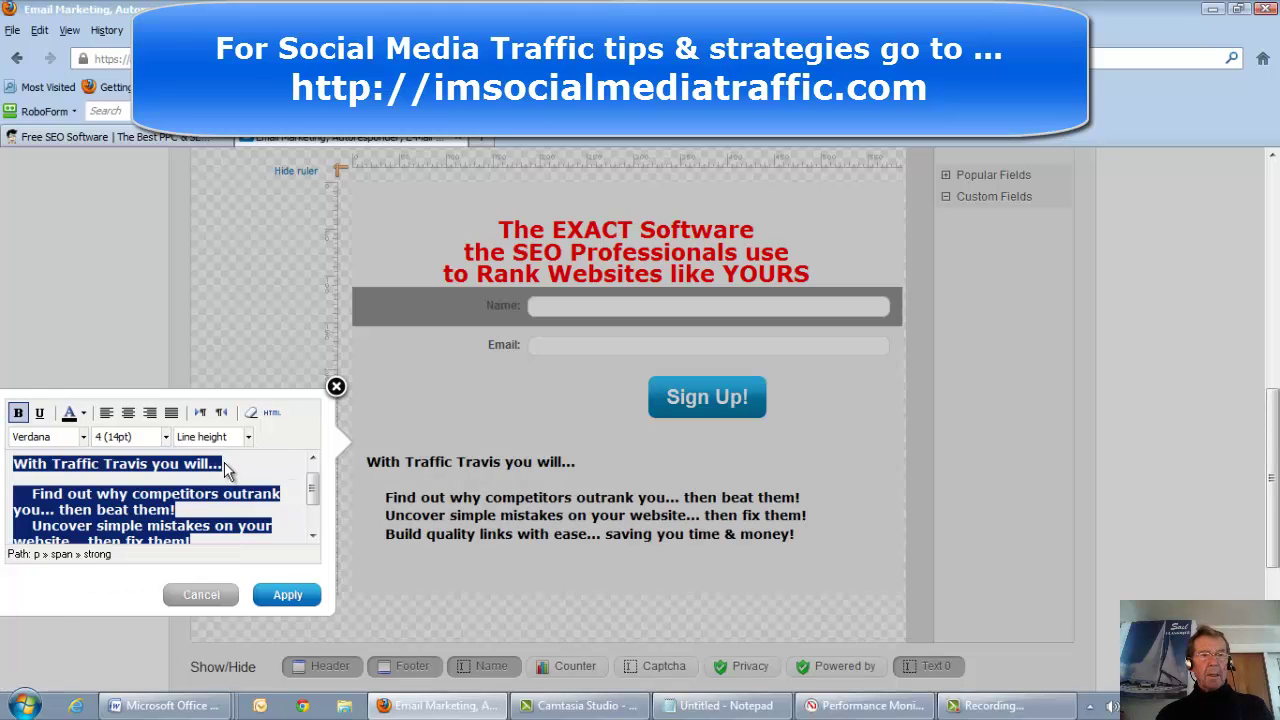
Remove the blank line below "With Traffic Travis you will...", center all of the text and apply the changes
left_click(228, 468)
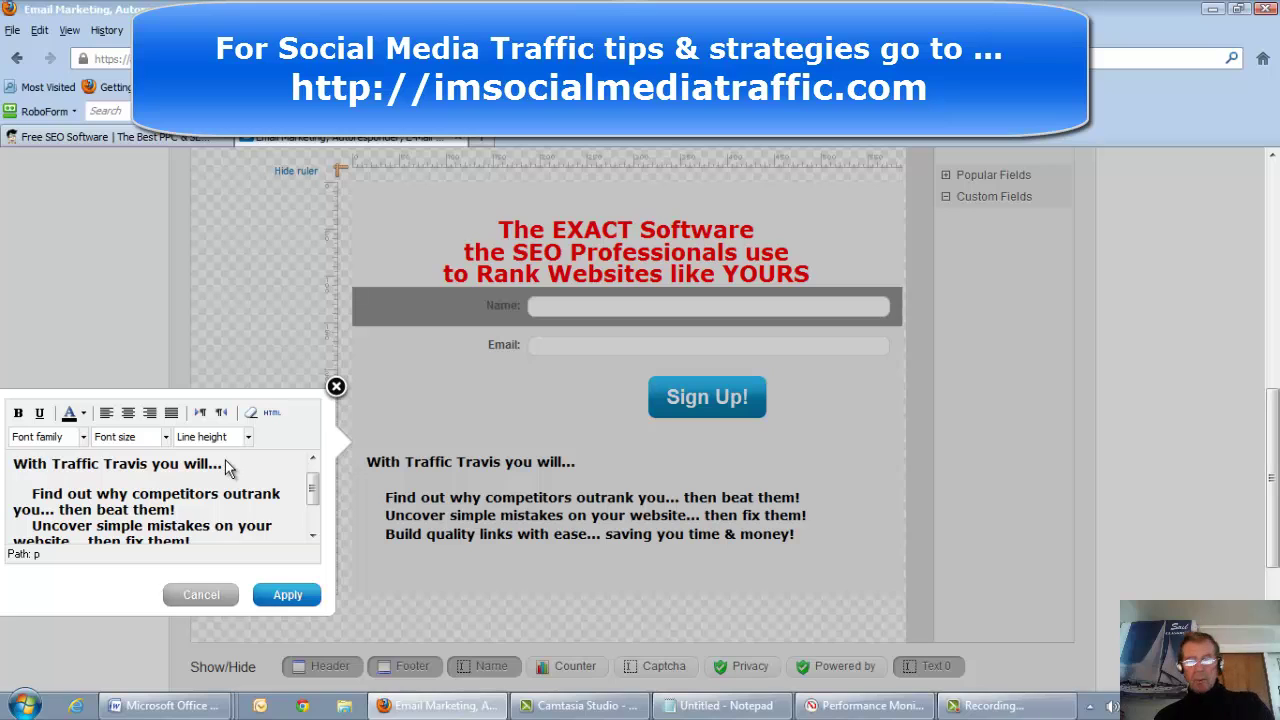
key("Delete")
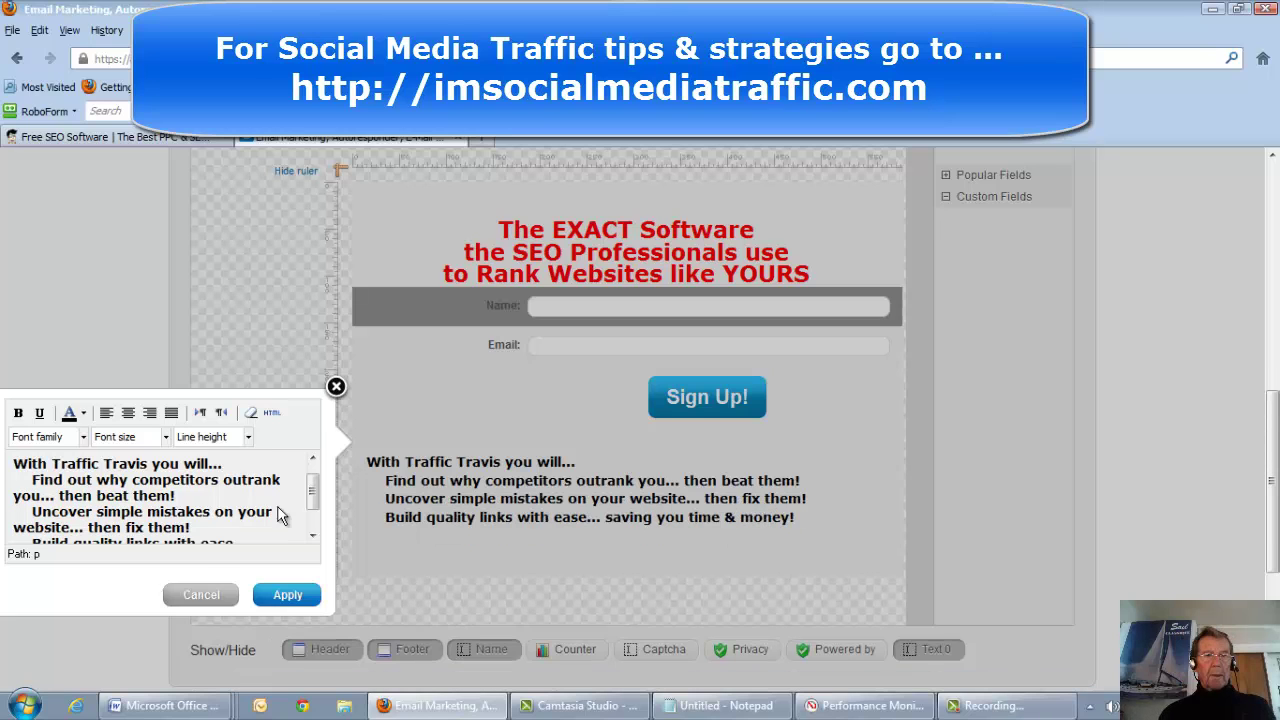
scroll(313, 497, "up", 1)
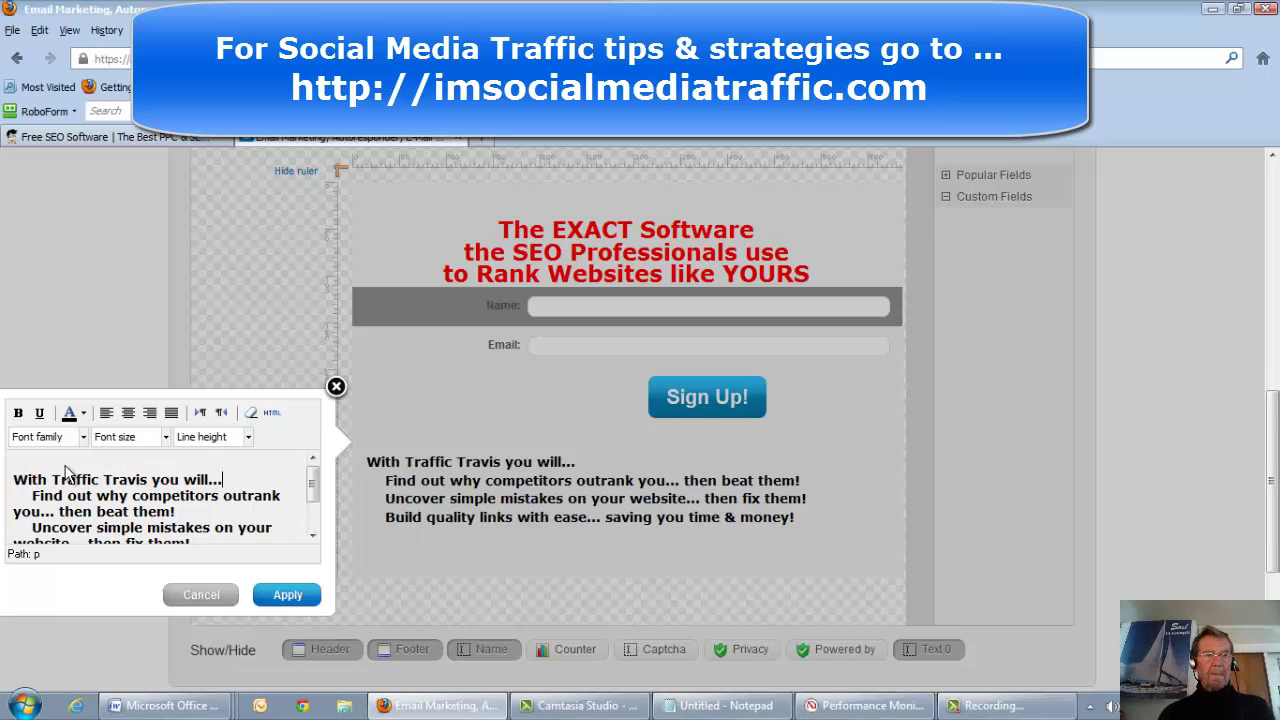
left_click_drag(12, 478, 290, 562)
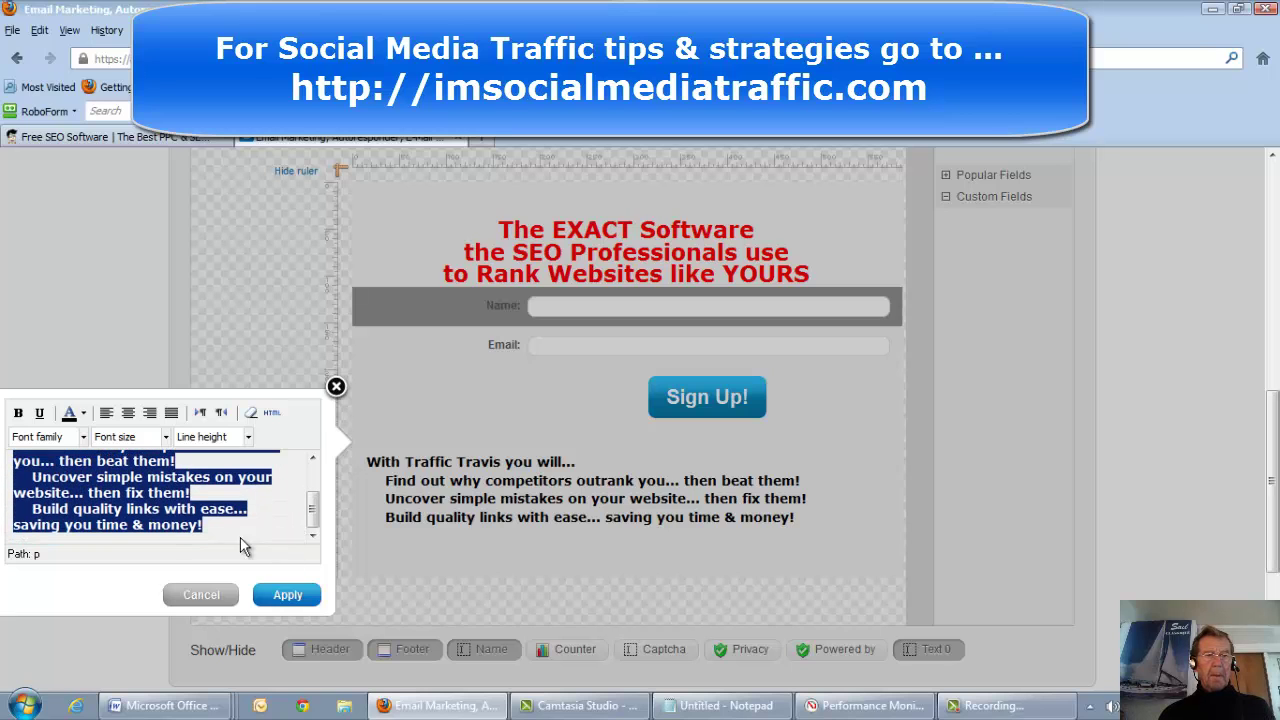
left_click(127, 414)
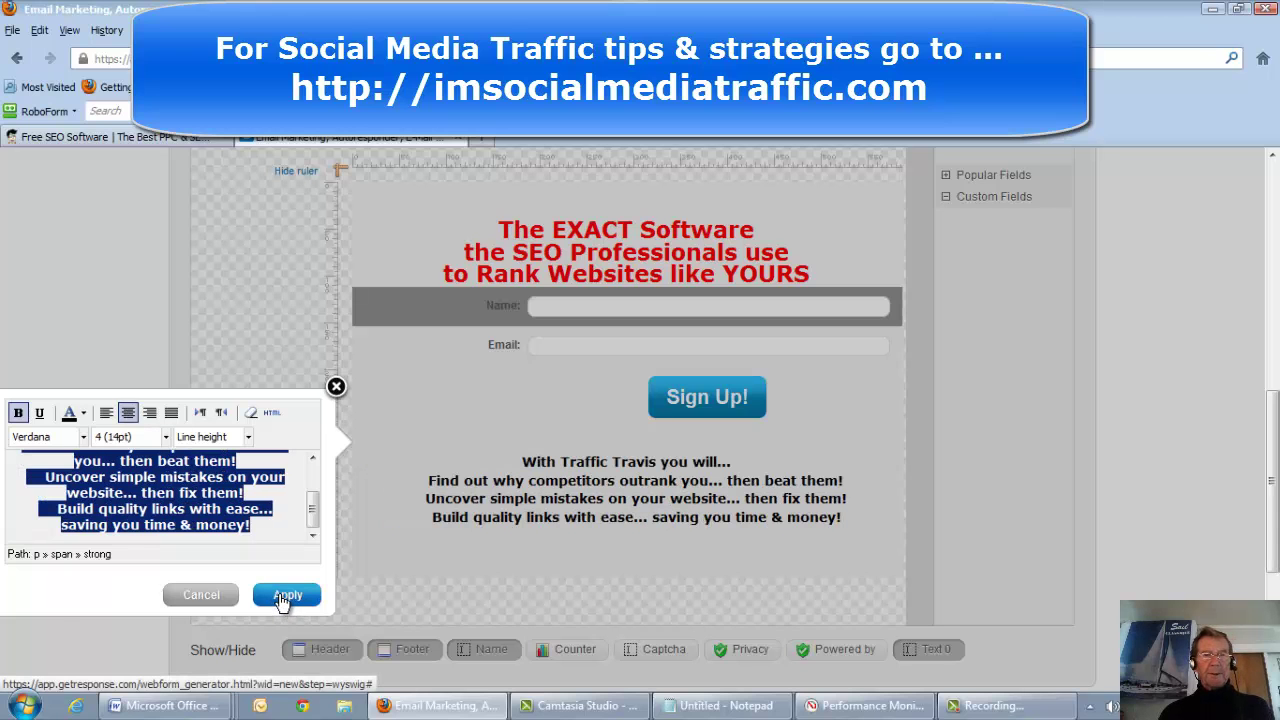
left_click(286, 595)
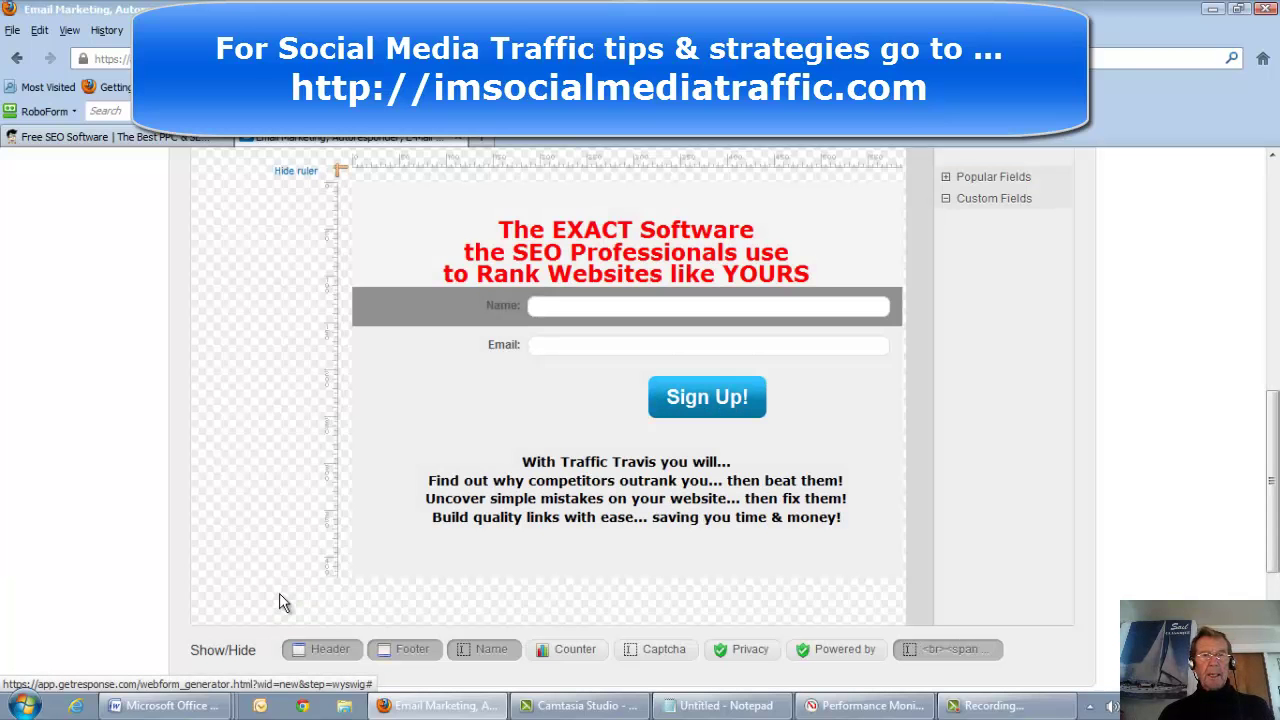
Move the "With Traffic Travis you will..." text block between the red headline and the Name field
left_click_drag(548, 499, 539, 362)
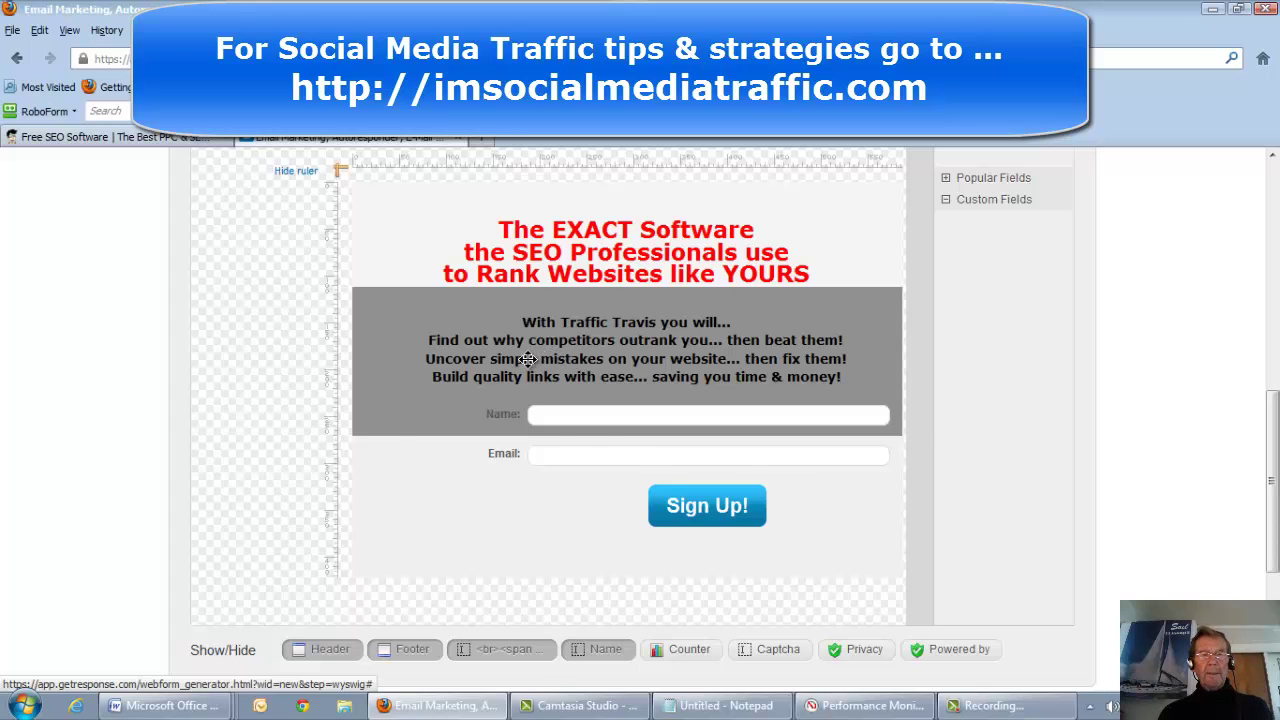
scroll(527, 358, "up", 5)
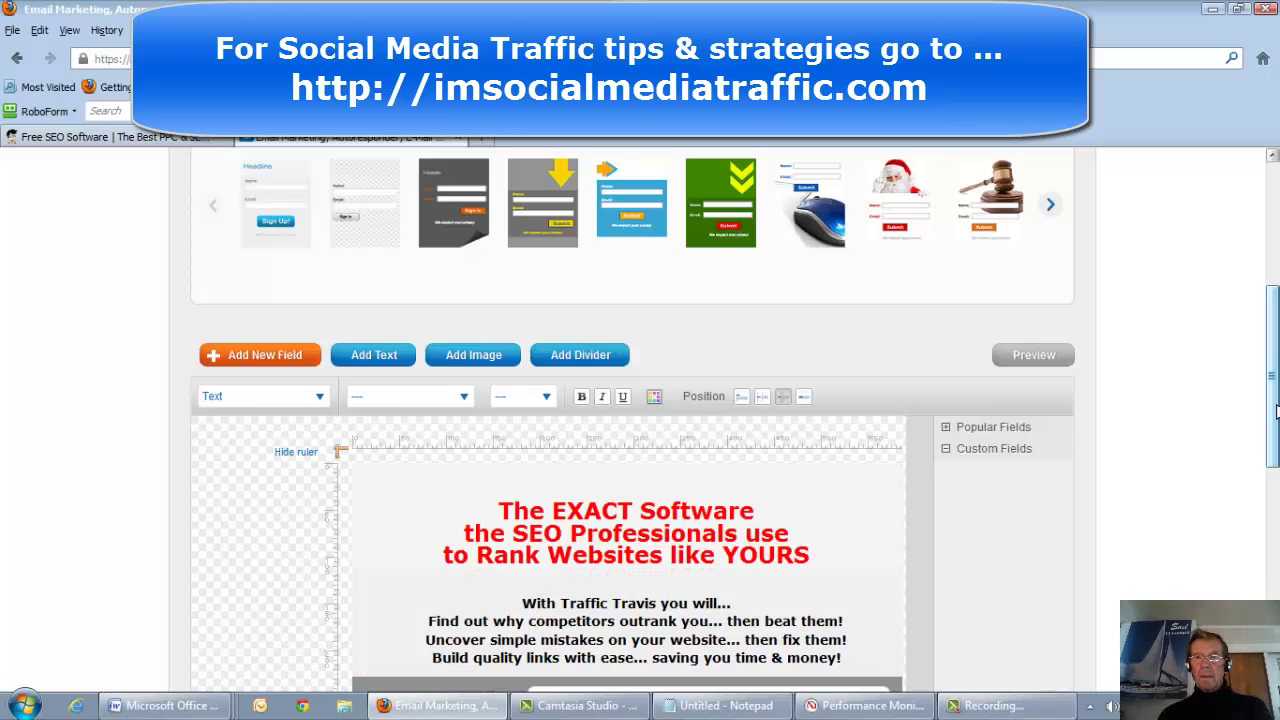
scroll(1273, 410, "down", 3)
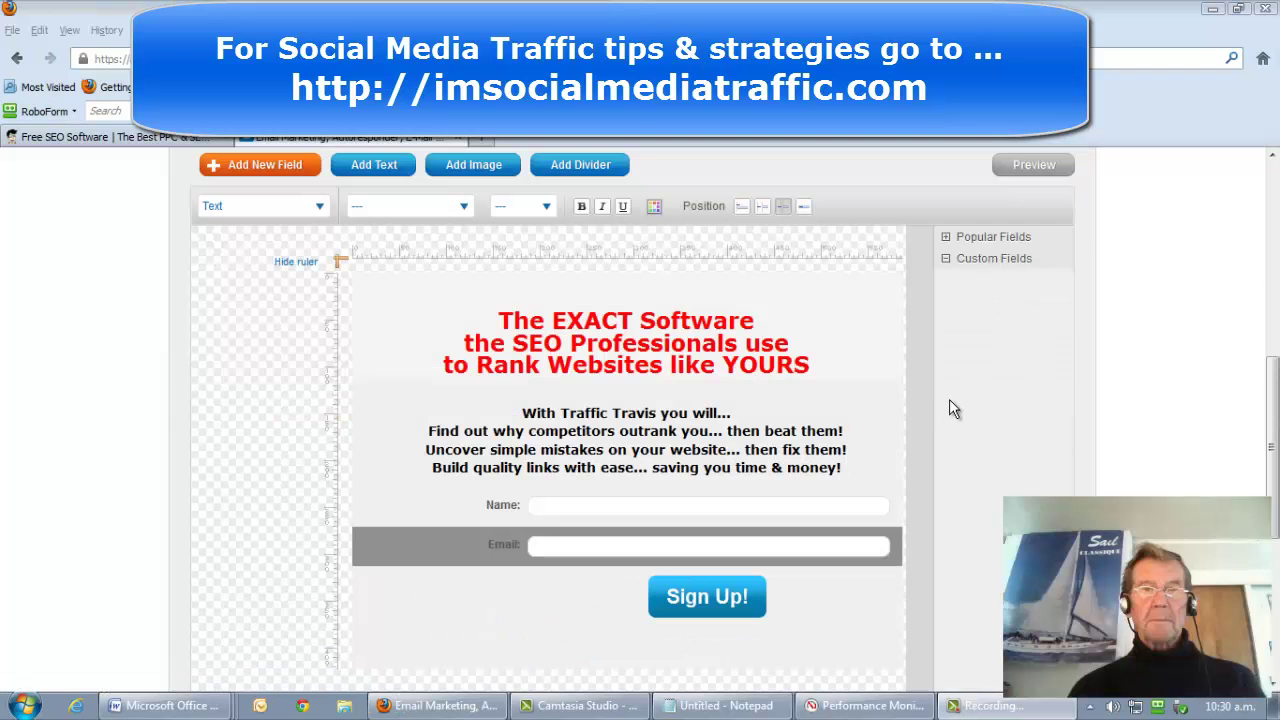
Change the submit button's label to "OK ! I'm ready for Traffic Travis" and apply it
left_click(319, 207)
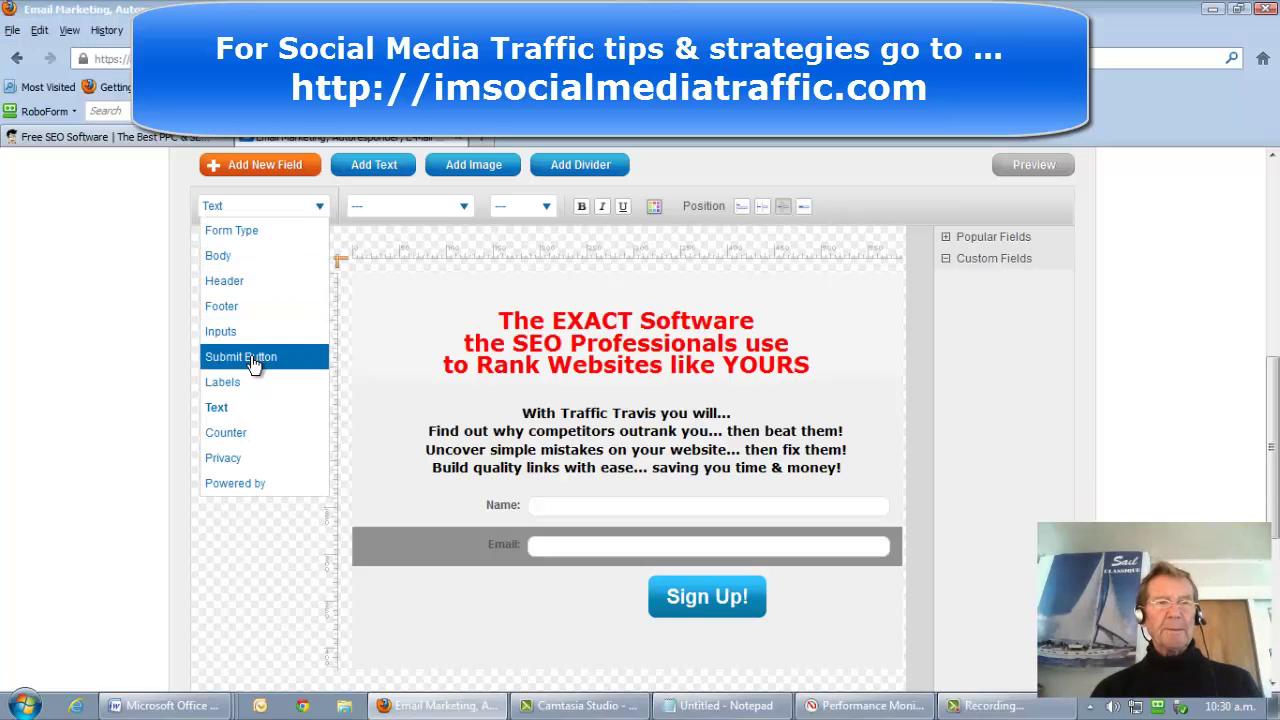
left_click(285, 356)
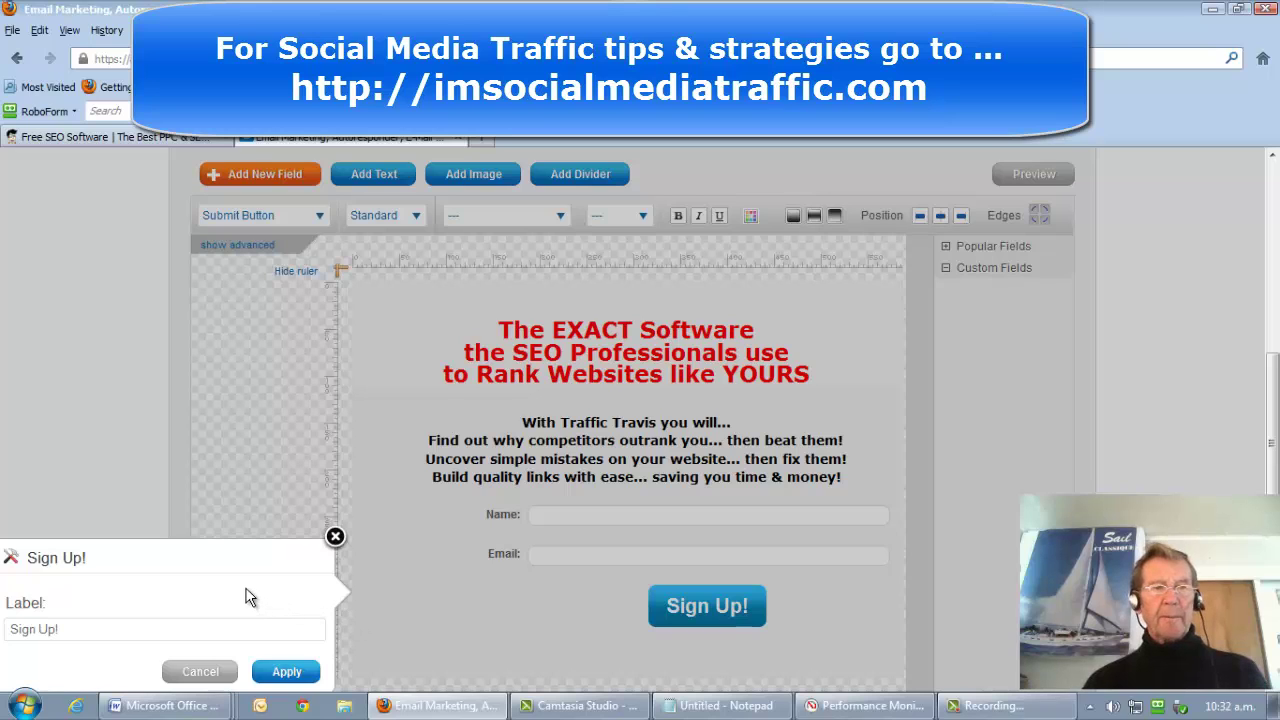
left_click(72, 628)
left_click_drag(62, 628, 8, 630)
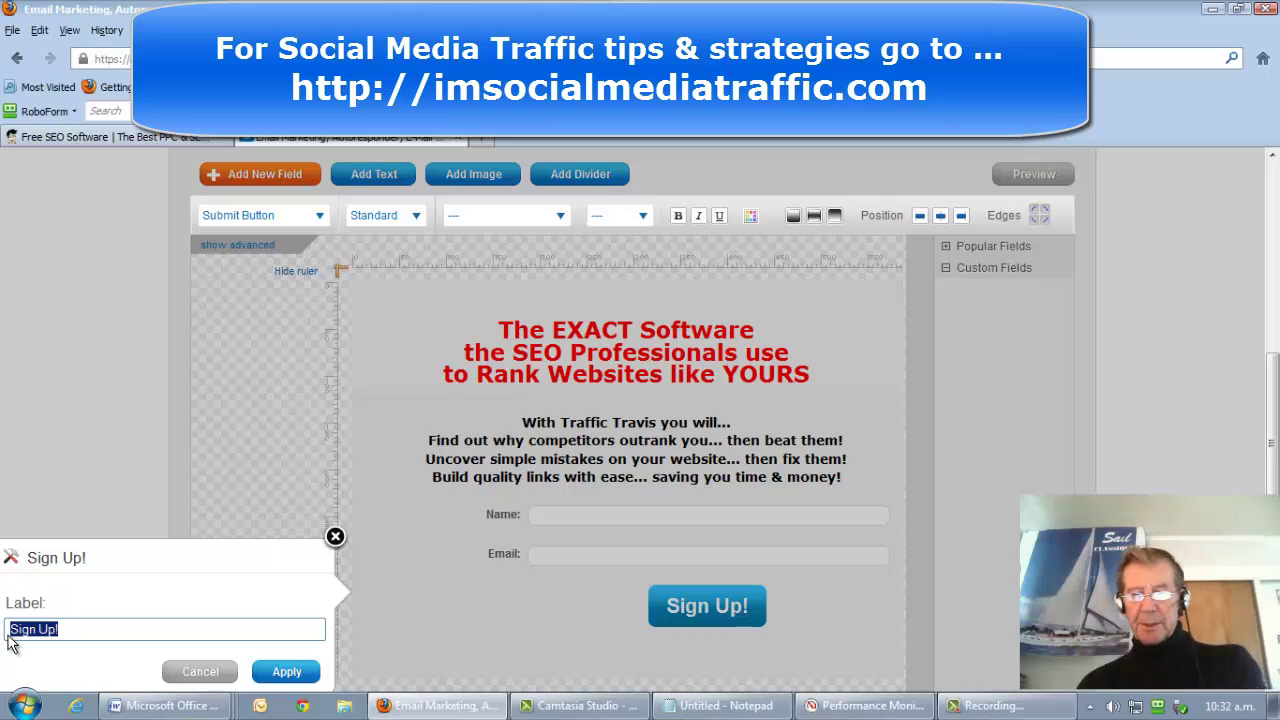
key("BackSpace")
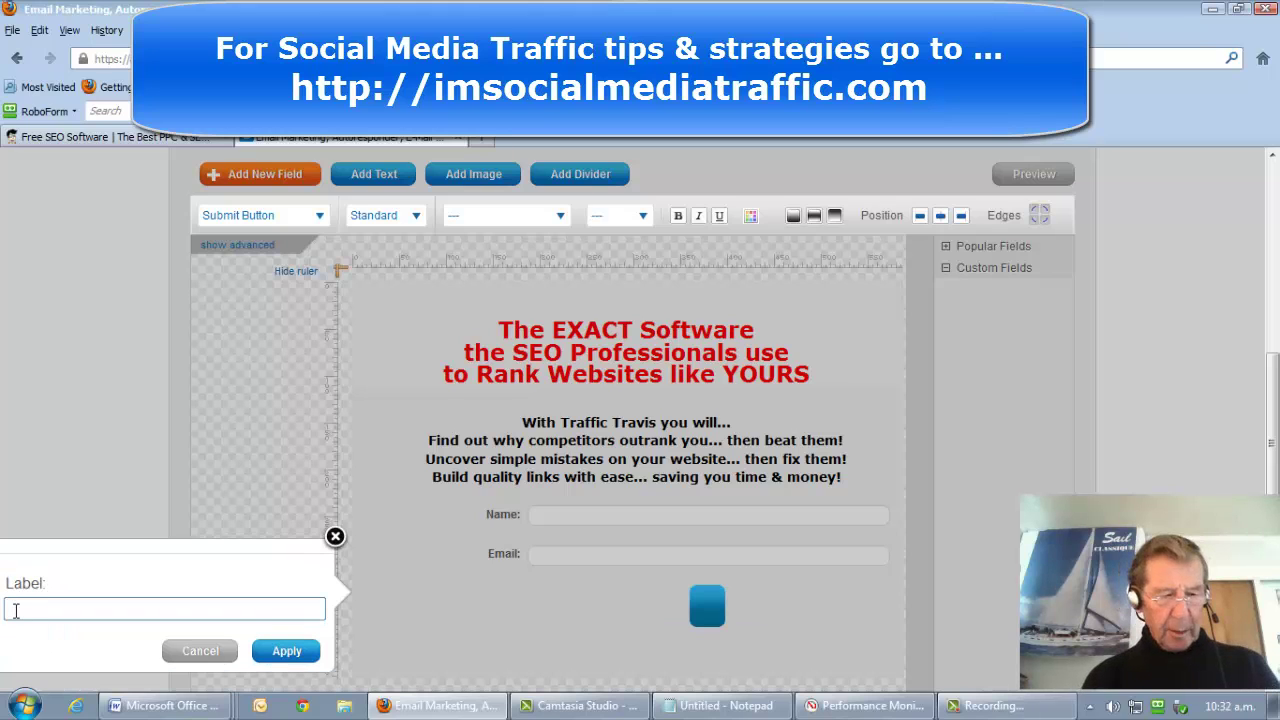
type("O")
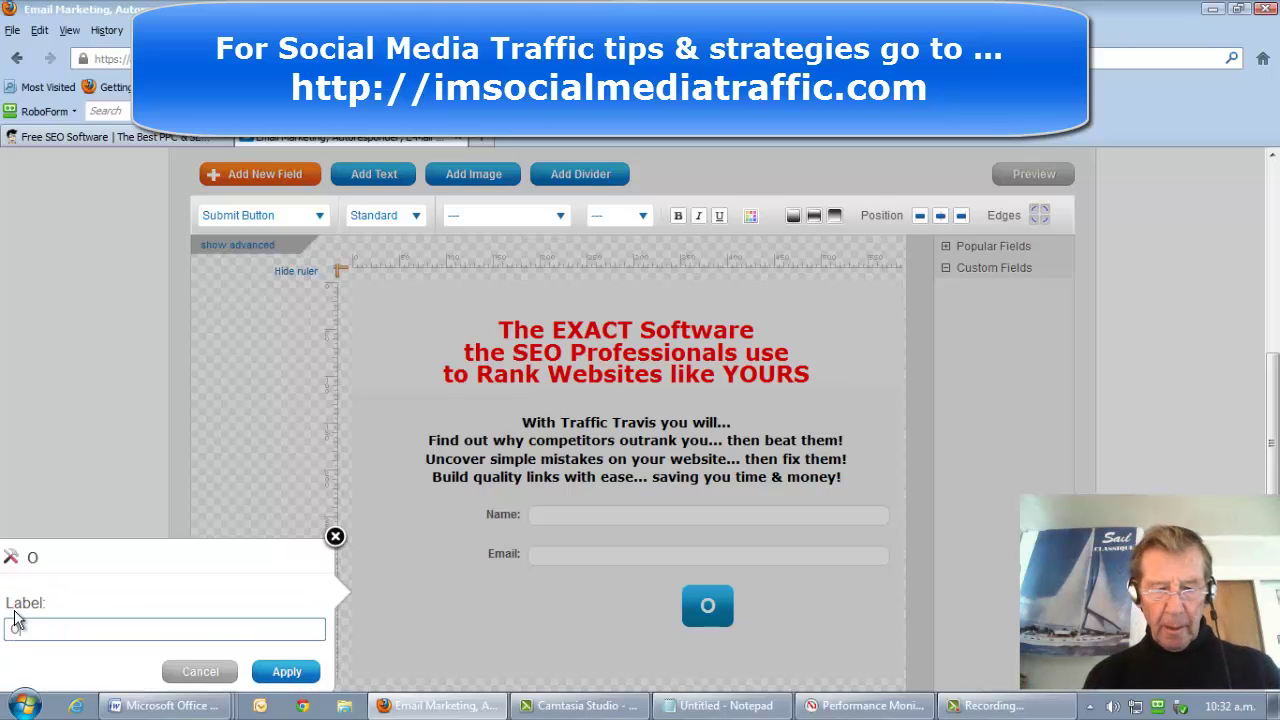
type("K !")
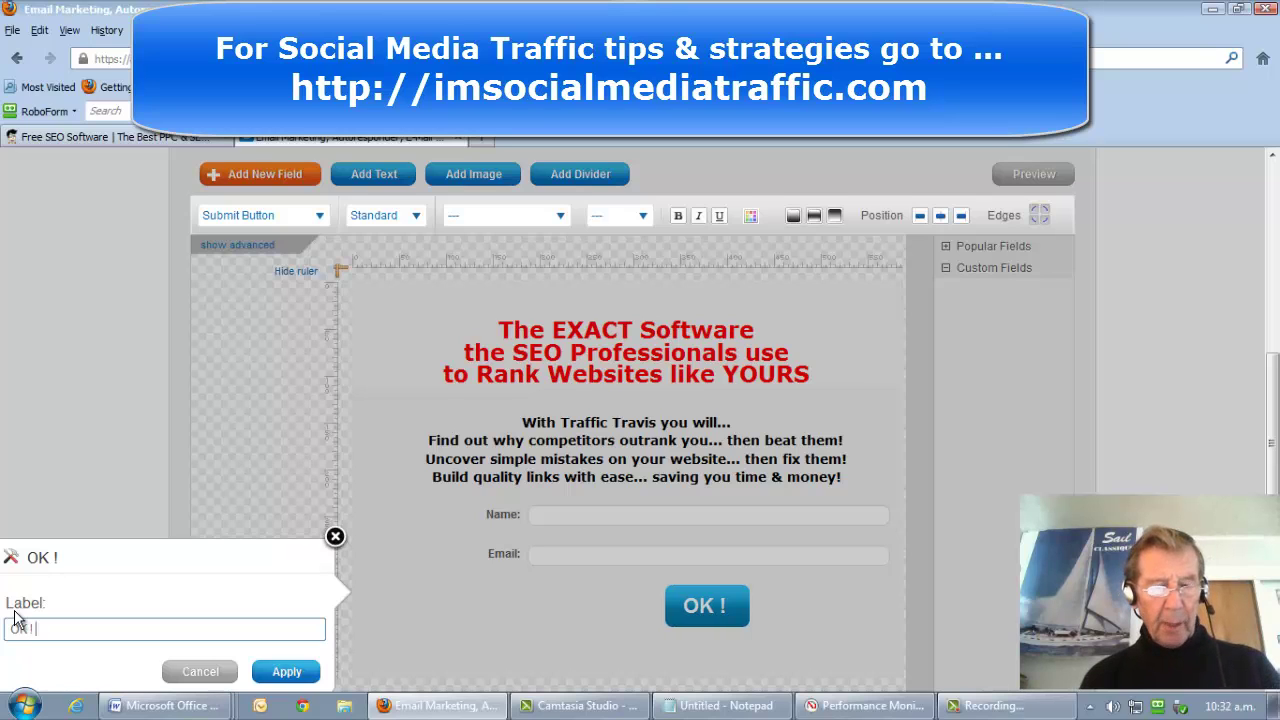
type("I'm ready for Traffic Travis")
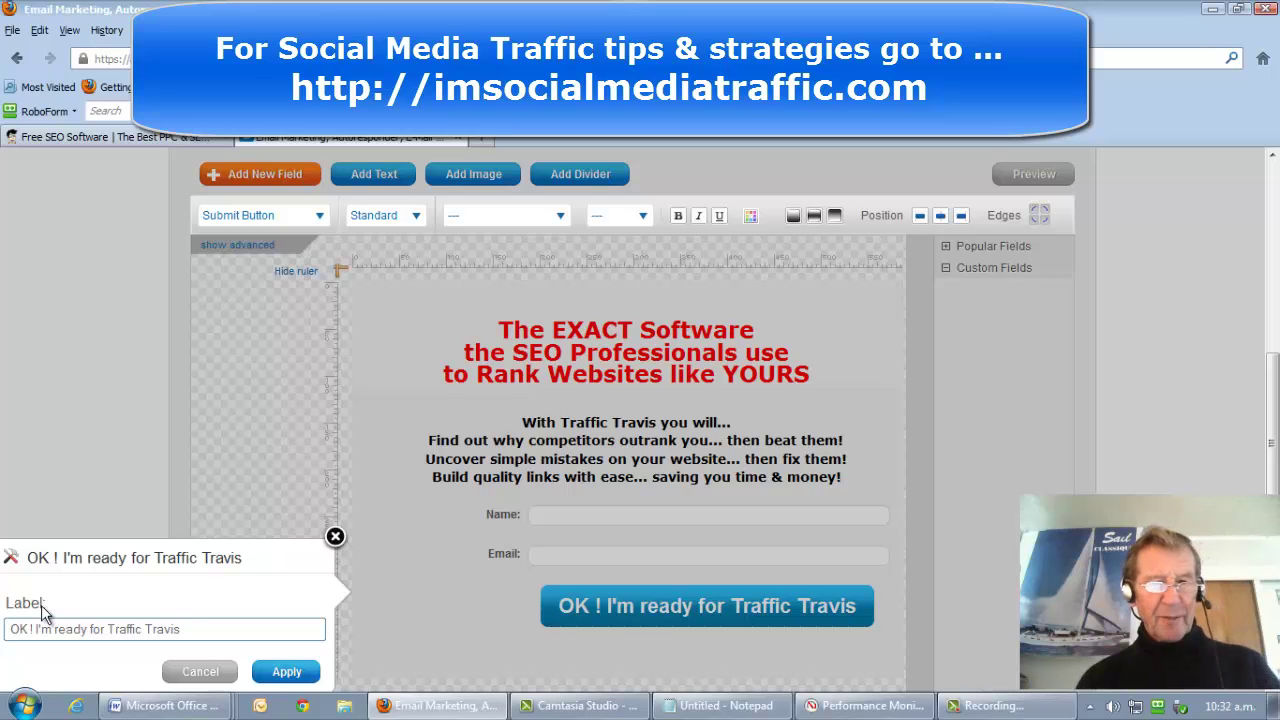
left_click(287, 673)
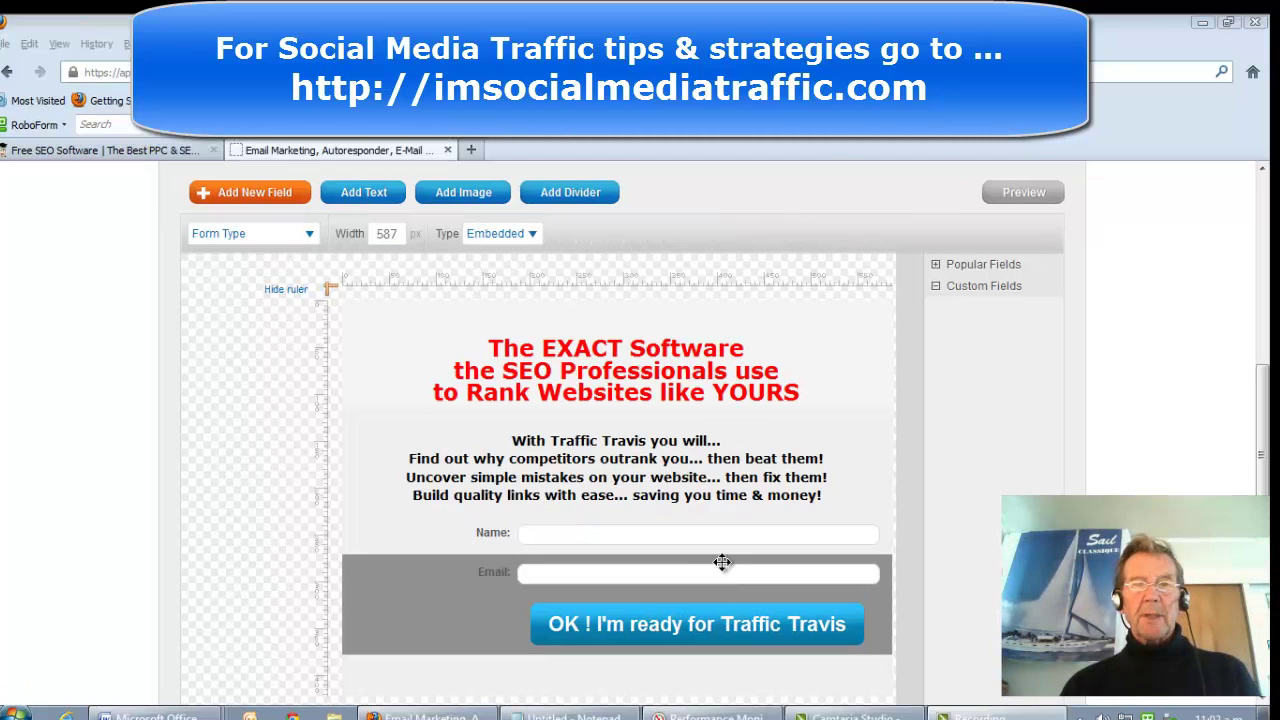
Add an image element to the form and clear its default image URL
left_click(465, 199)
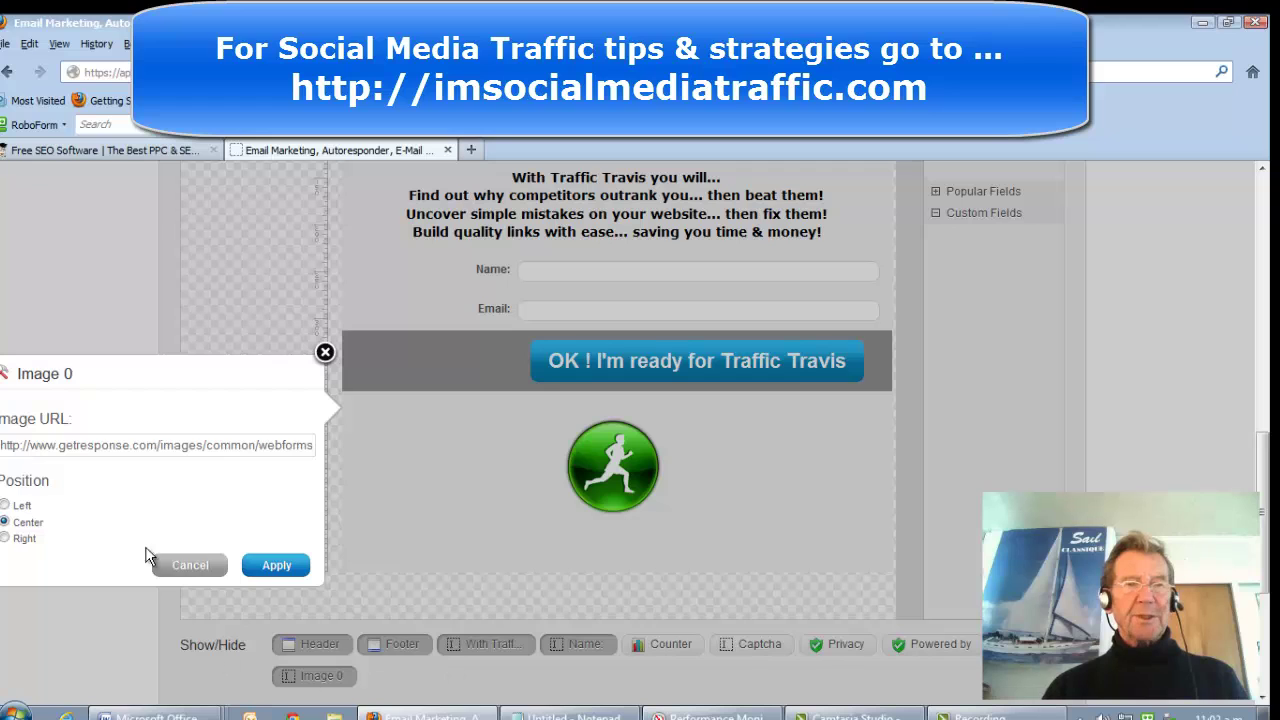
left_click(4, 446)
key("Delete")
key("Delete")
key("Delete")
key("Delete")
key("Delete")
key("Delete")
key("Delete")
key("Delete")
key("Delete")
key("Delete")
key("Delete")
key("Delete")
key("Delete")
key("Delete")
key("Delete")
key("Delete")
key("Delete")
key("Delete")
key("Delete")
key("Delete")
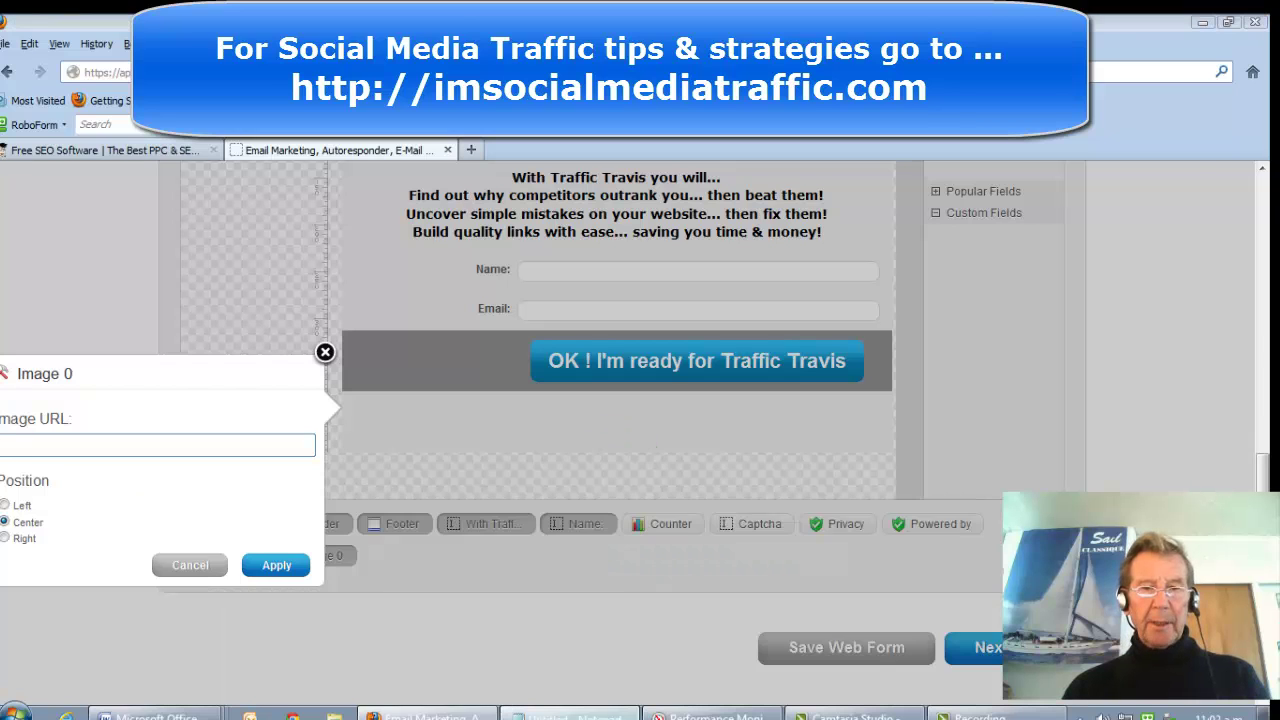
left_click(572, 716)
left_click_drag(750, 378, 256, 377)
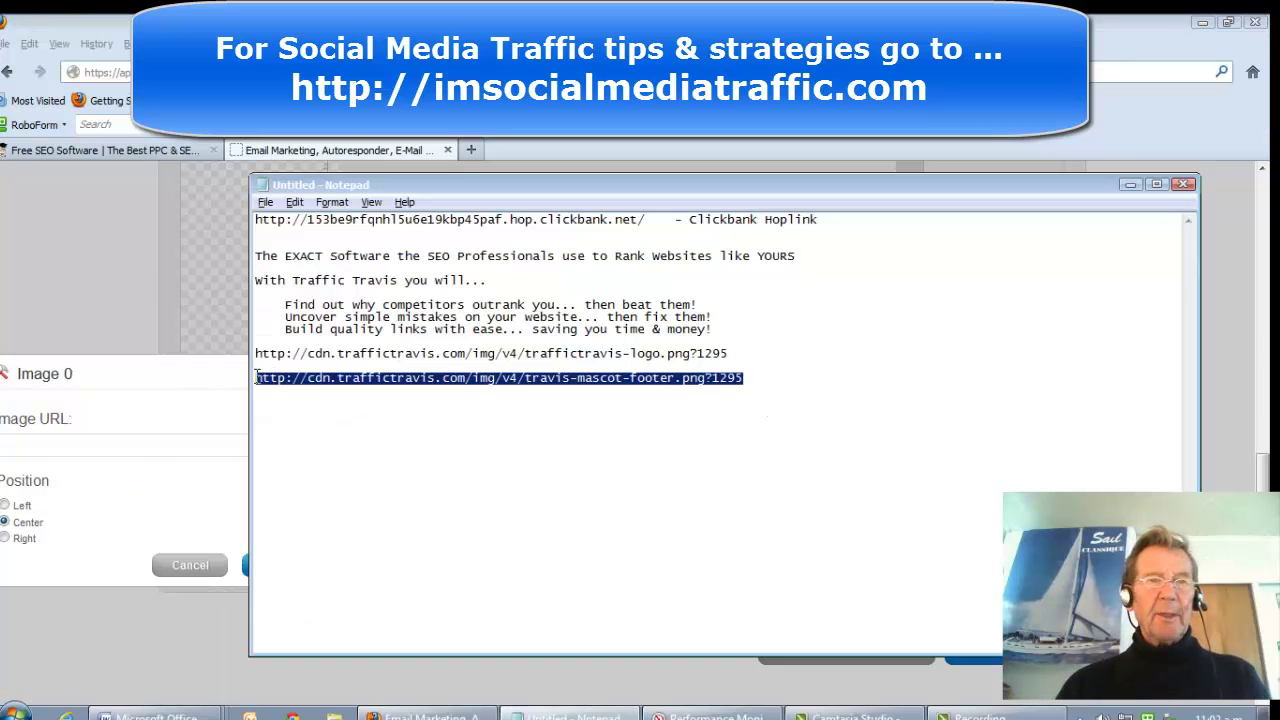
right_click(543, 385)
left_click(605, 438)
right_click(25, 444)
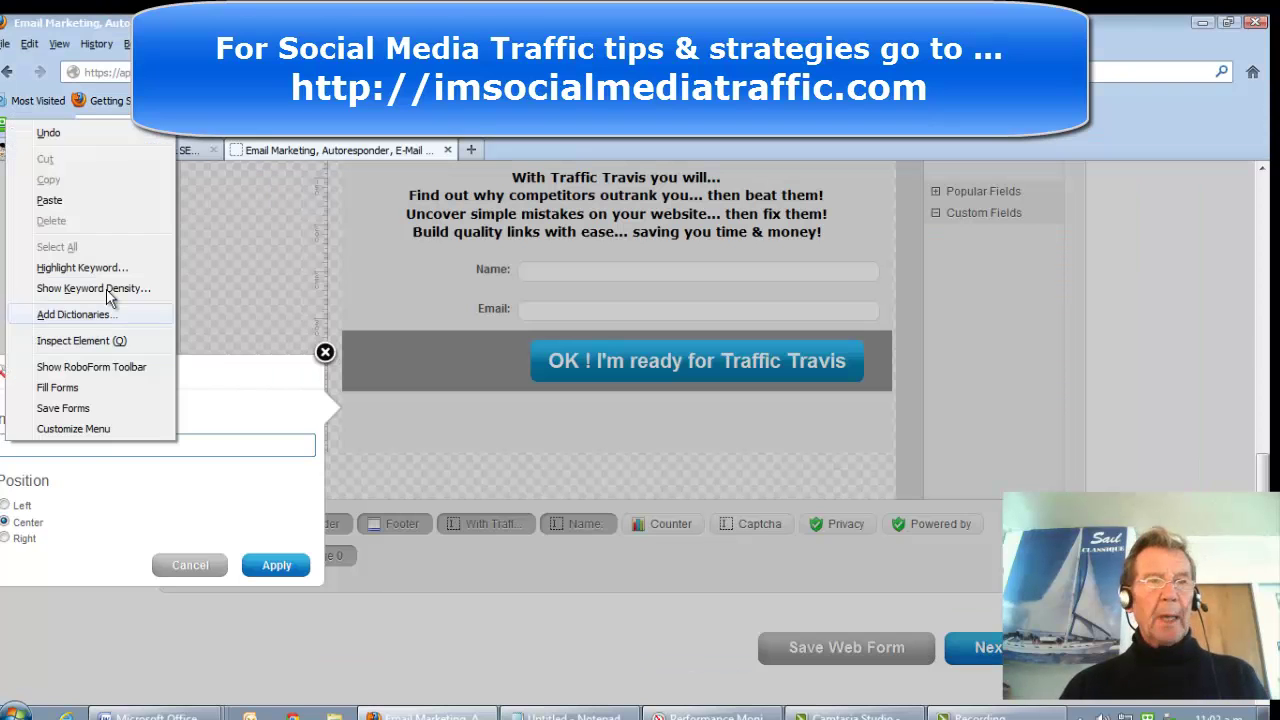
left_click(51, 200)
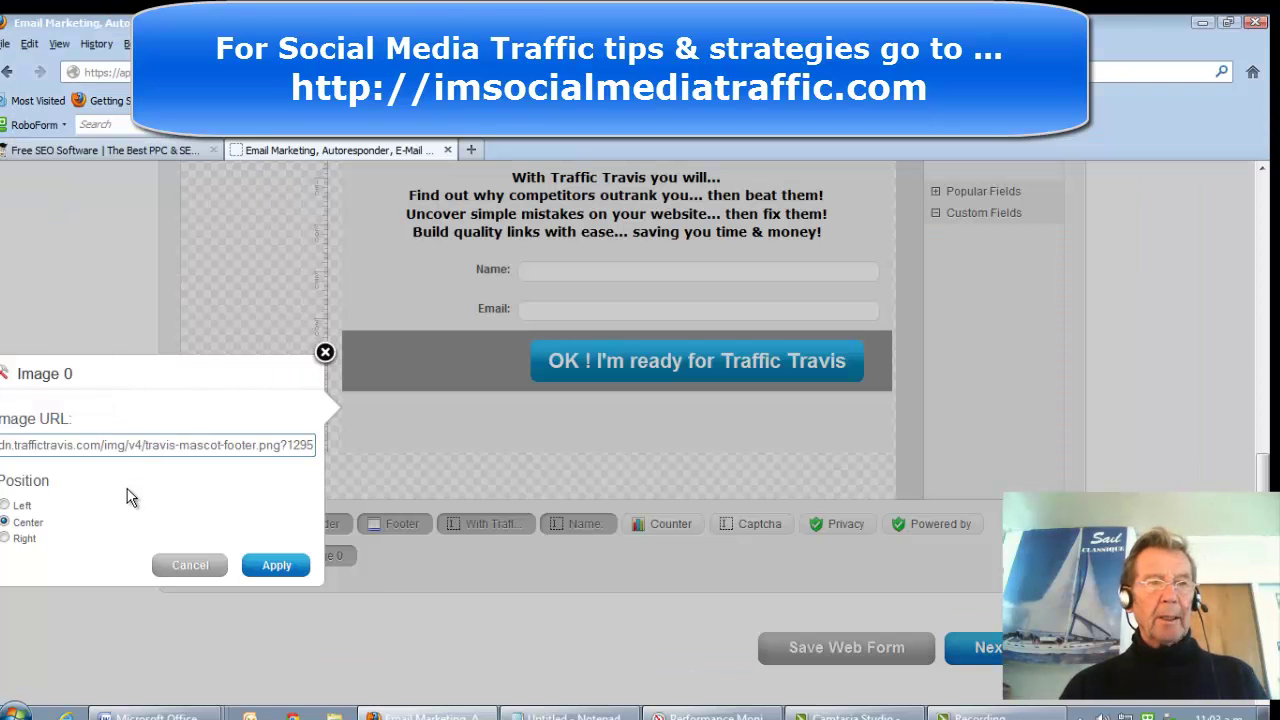
left_click(5, 505)
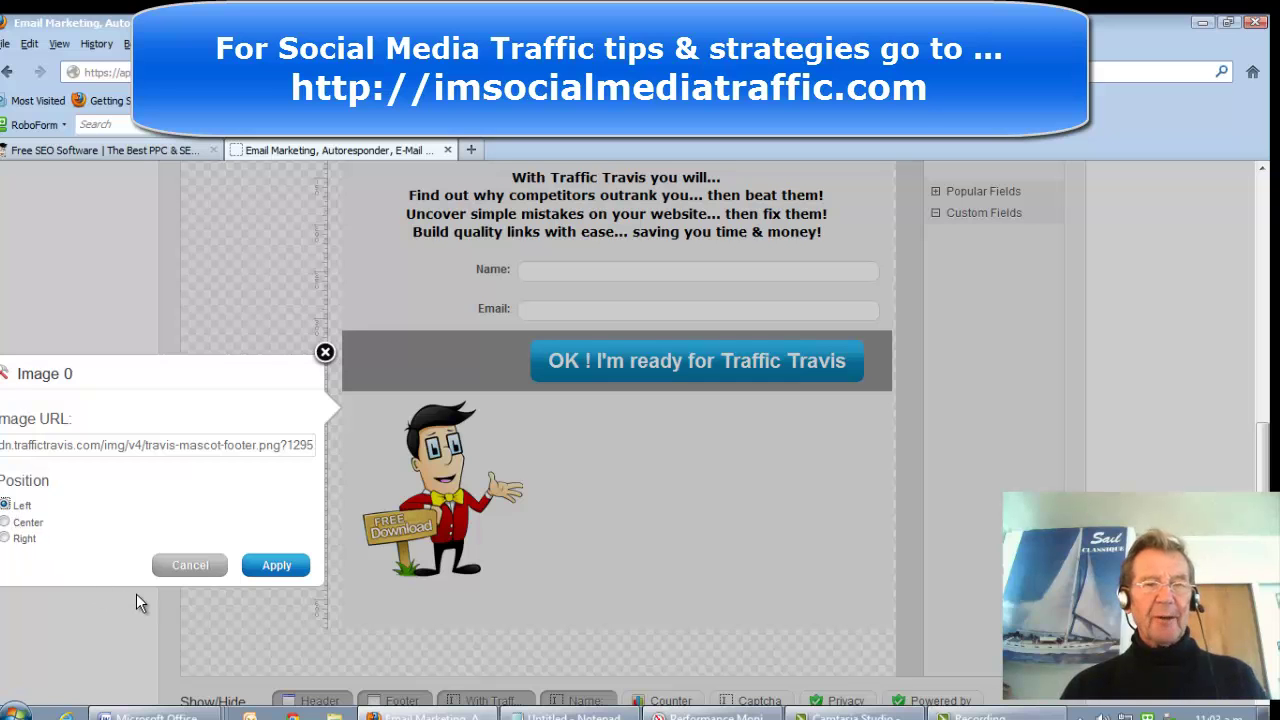
left_click(276, 566)
Add another image element below the mascot and try to copy the traffictravis-logo.png address from the notes
scroll(1118, 436, "up", 5)
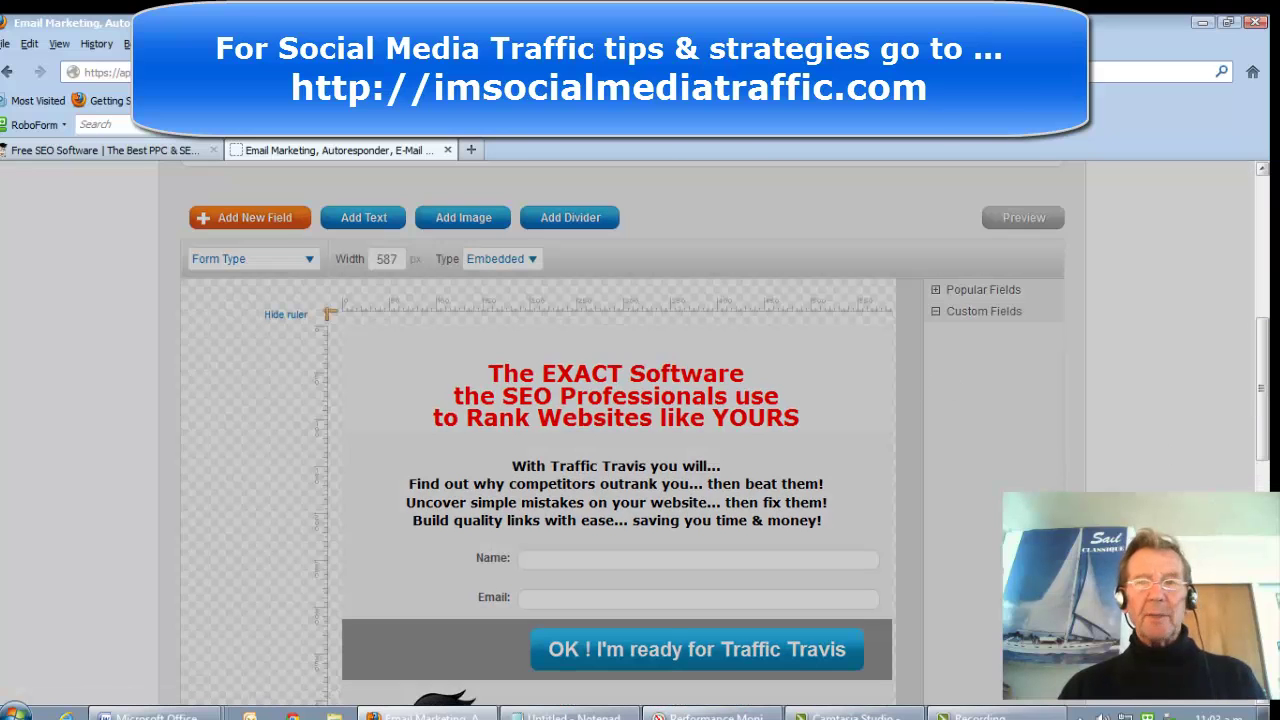
left_click_drag(1262, 440, 1262, 490)
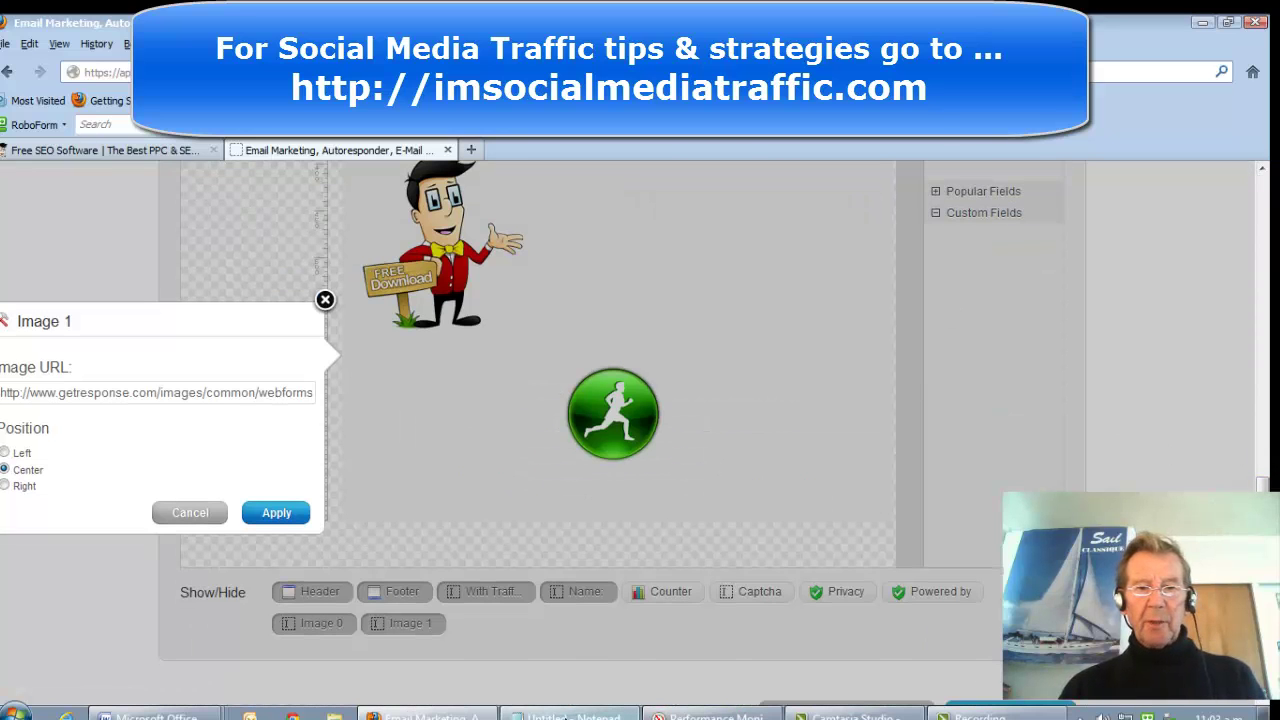
left_click(570, 718)
left_click_drag(728, 354, 400, 345)
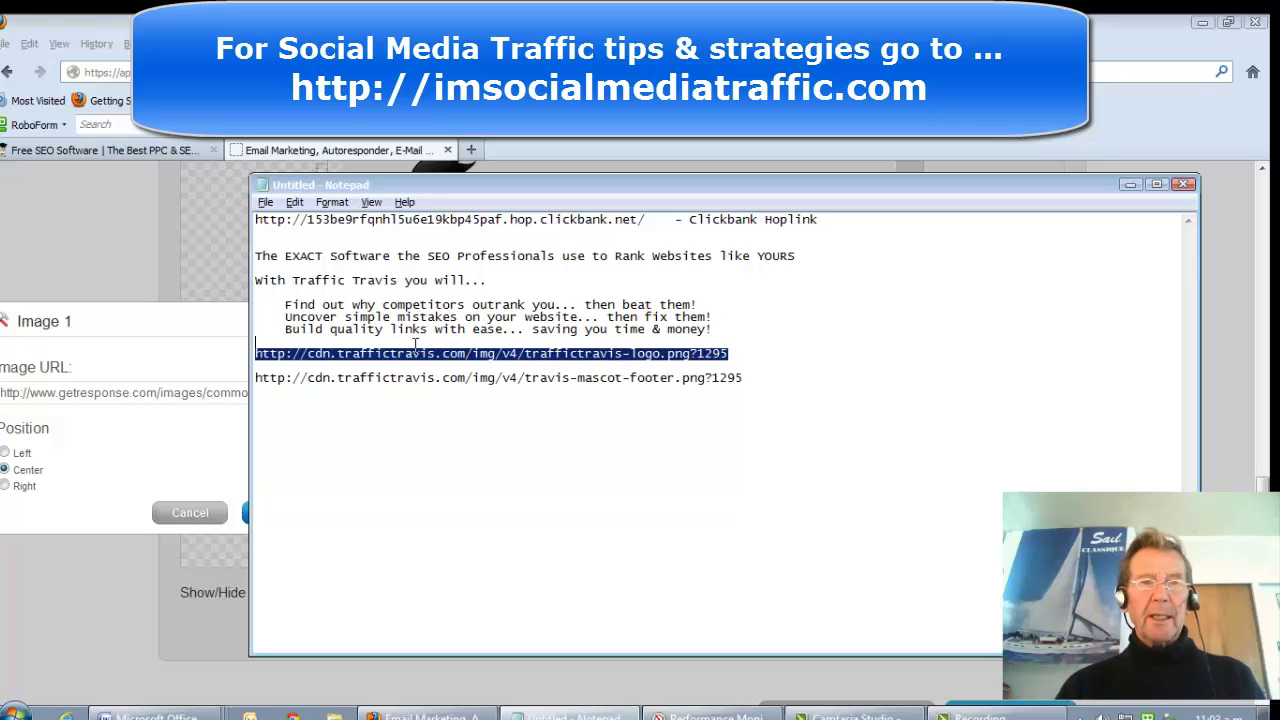
right_click(480, 357)
left_click(523, 439)
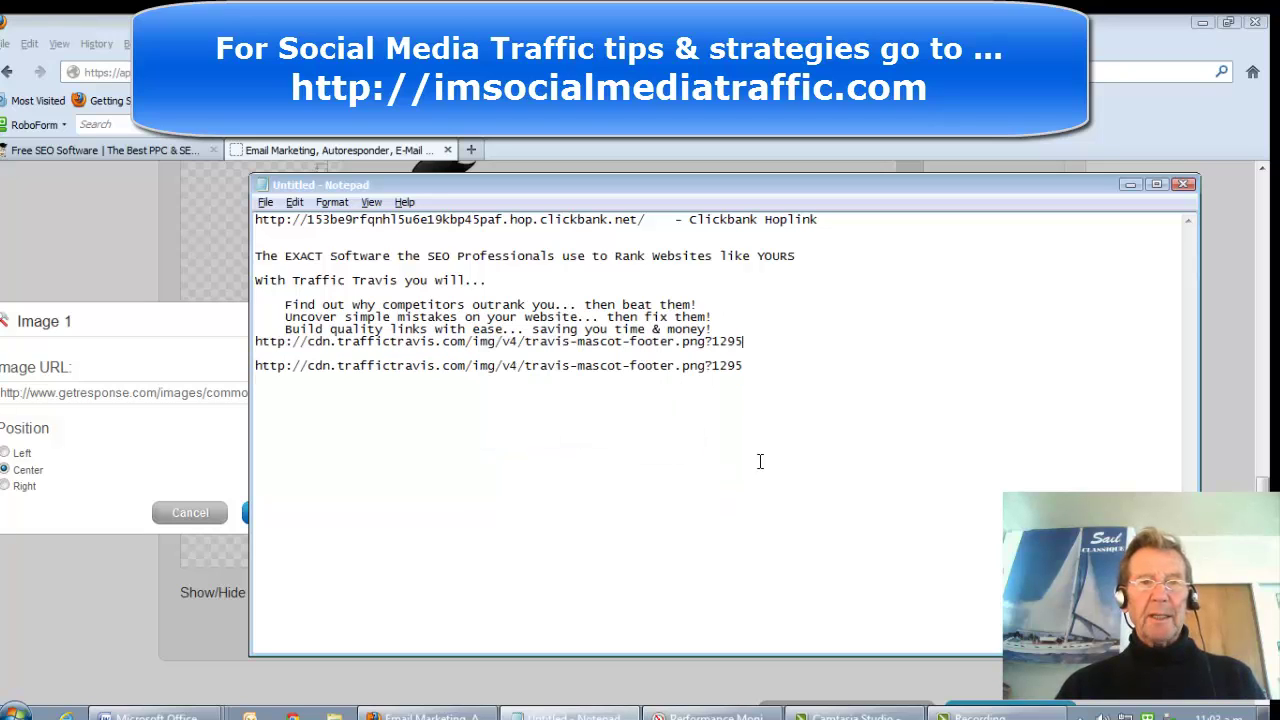
left_click(1203, 23)
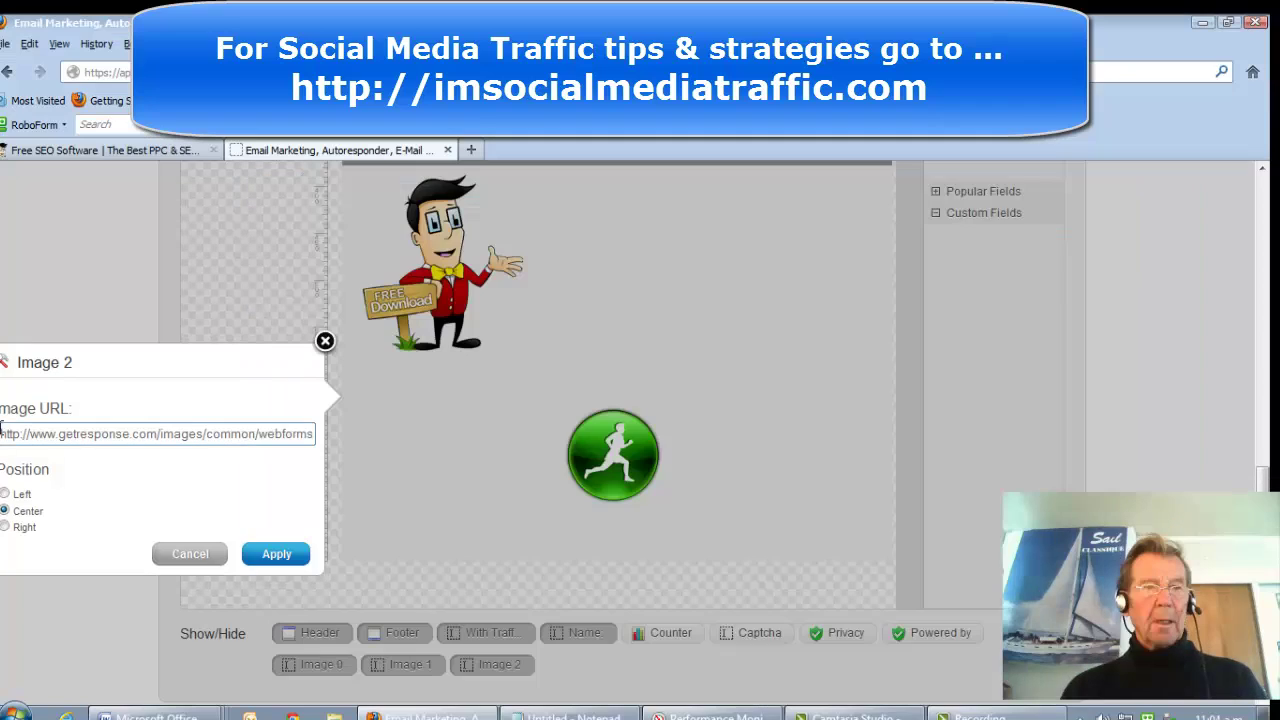
Replace the new image element's default URL with the cdn.traffictravis.com/img/v4/traffictravis-logo.png?1295 address from the notes and apply it centered
left_click(3, 432)
key("ctrl+a")
key("Delete")
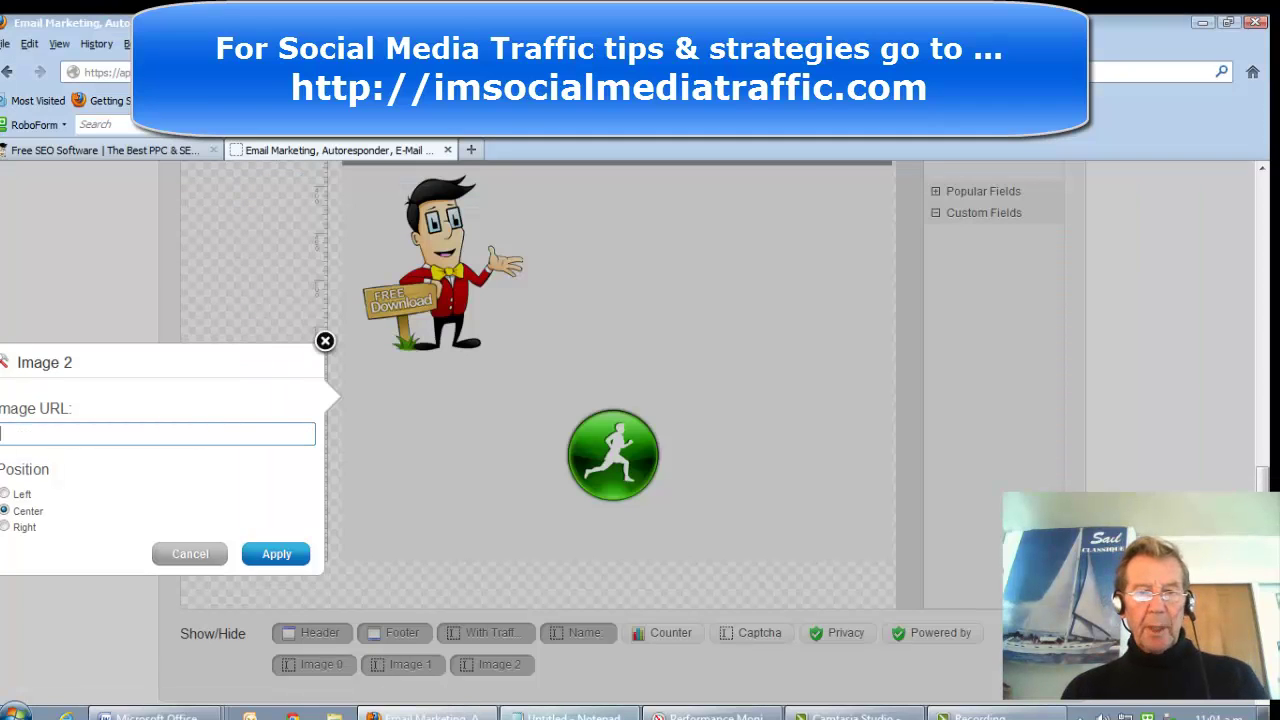
left_click(573, 716)
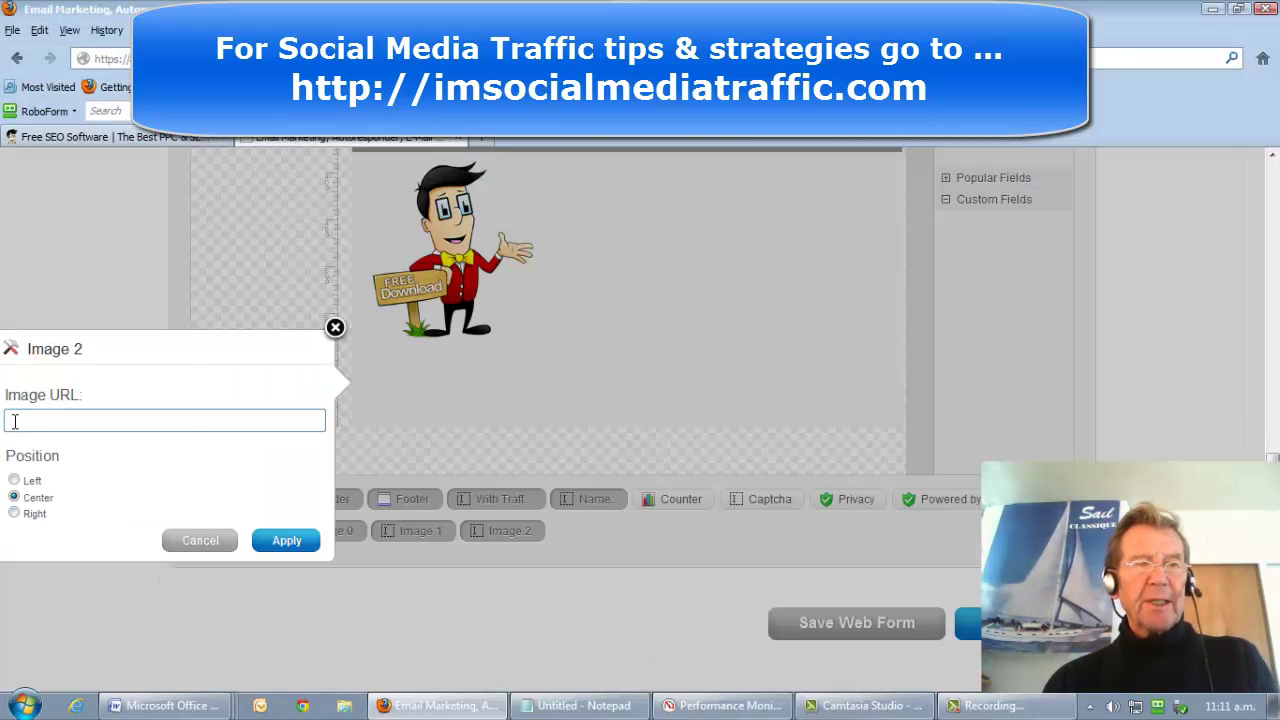
right_click(14, 421)
left_click(58, 178)
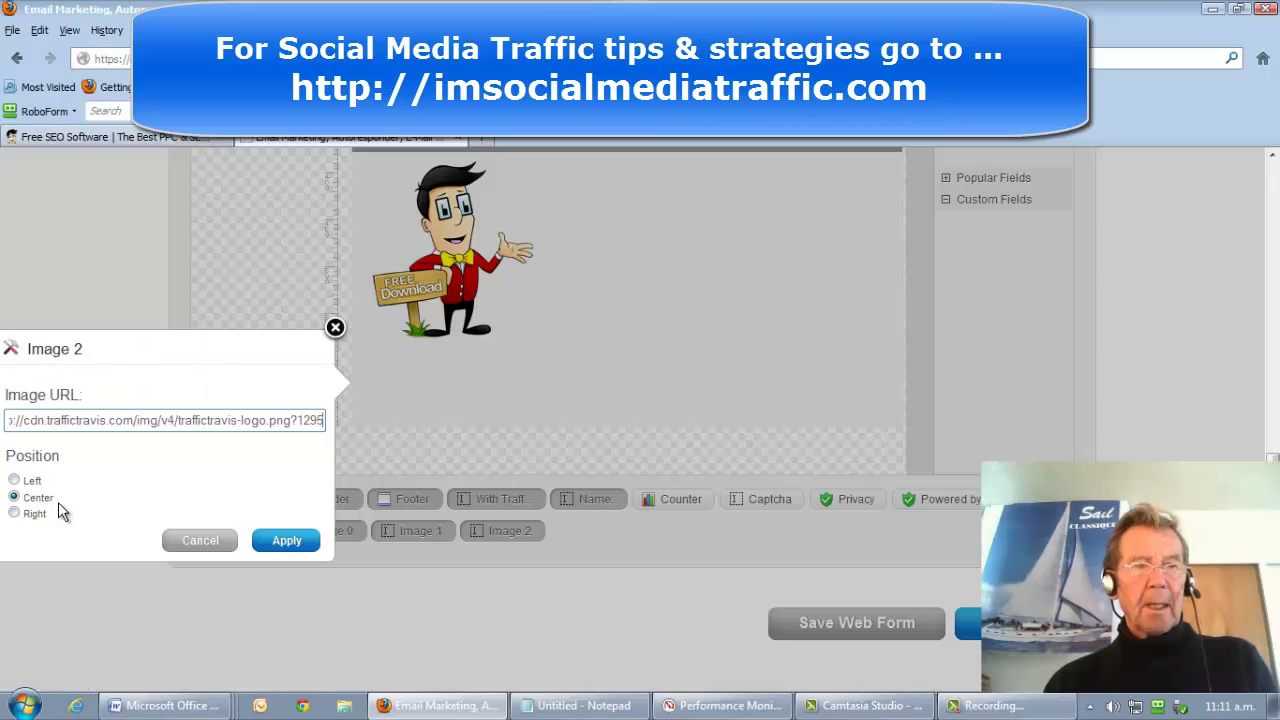
left_click(287, 541)
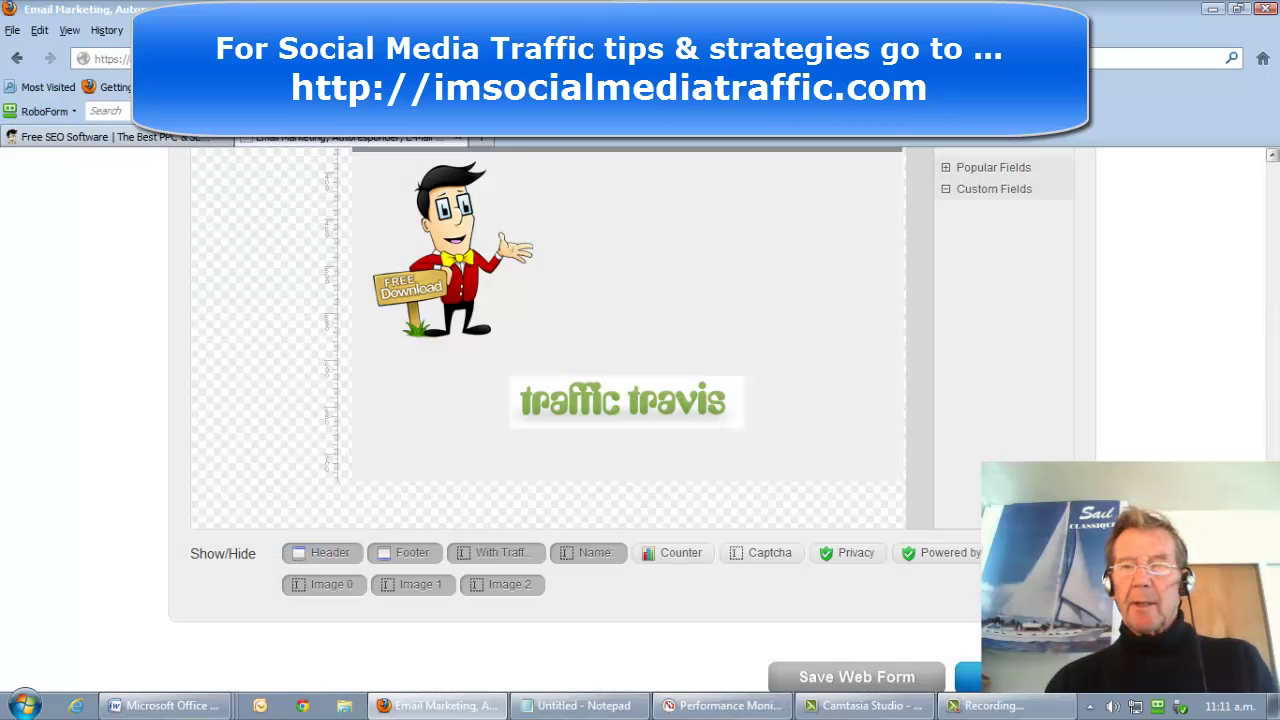
scroll(640, 420, "up", 6)
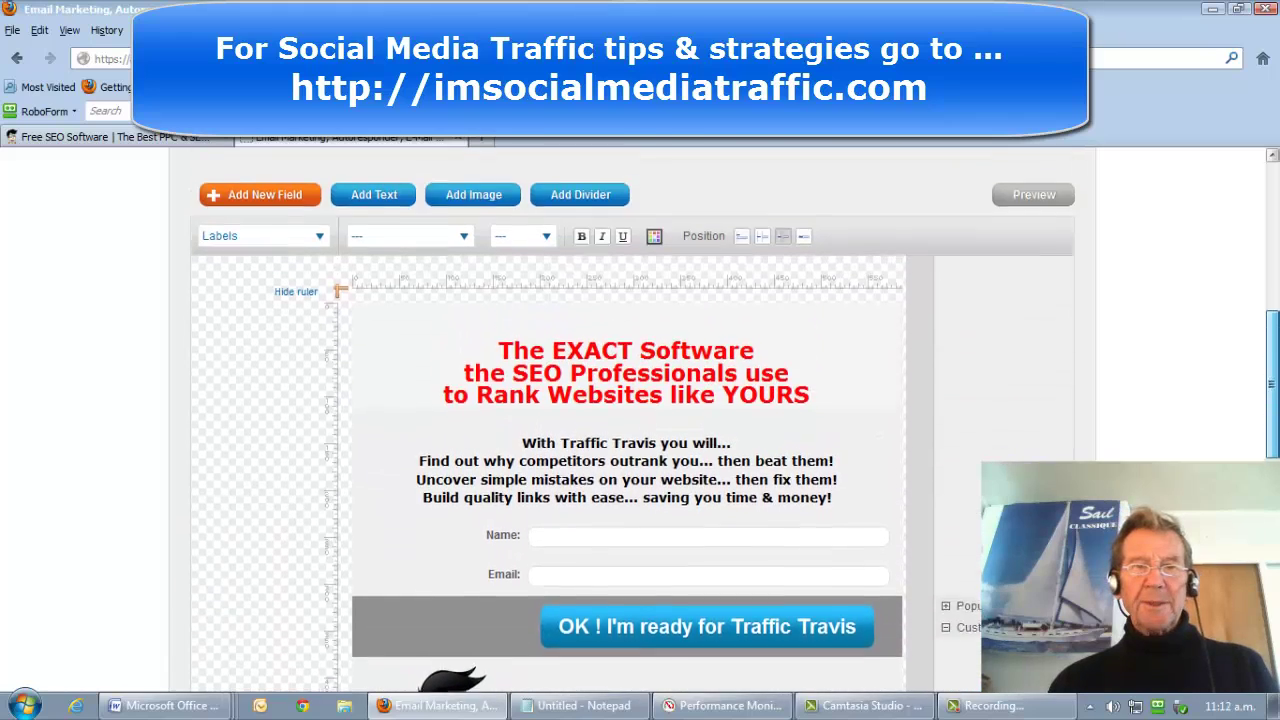
scroll(640, 420, "down", 5)
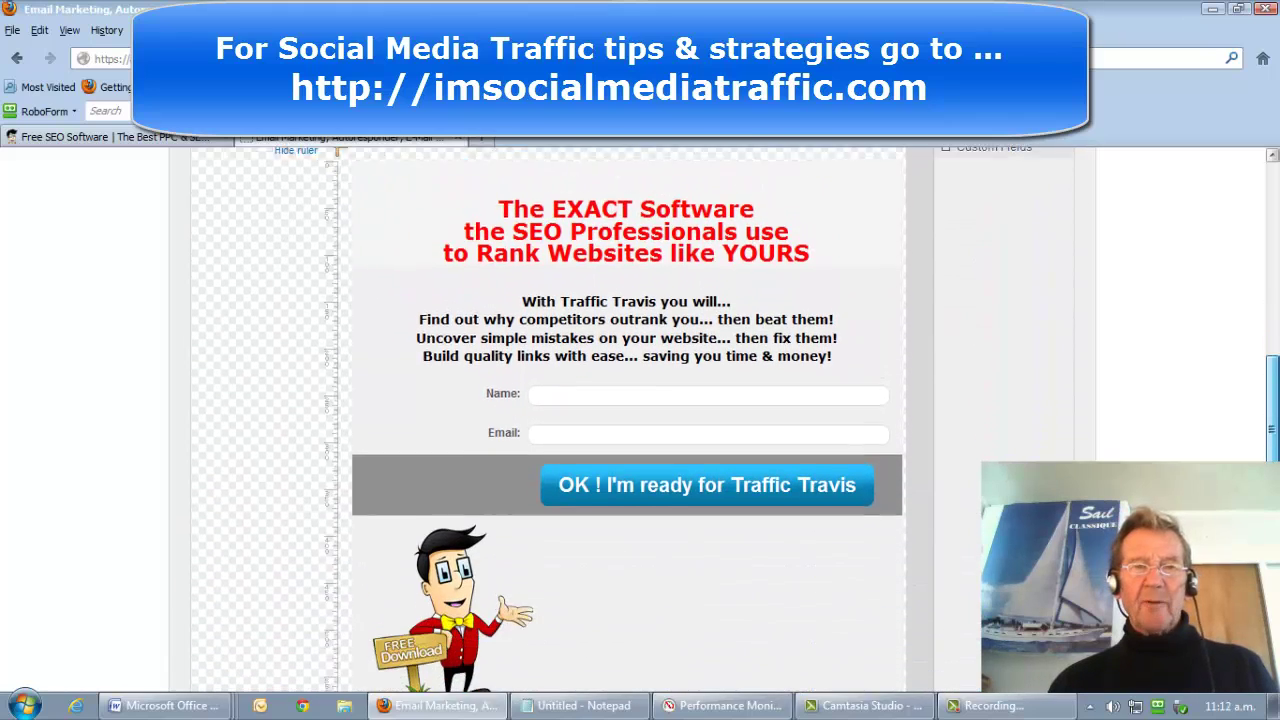
scroll(640, 420, "down", 4)
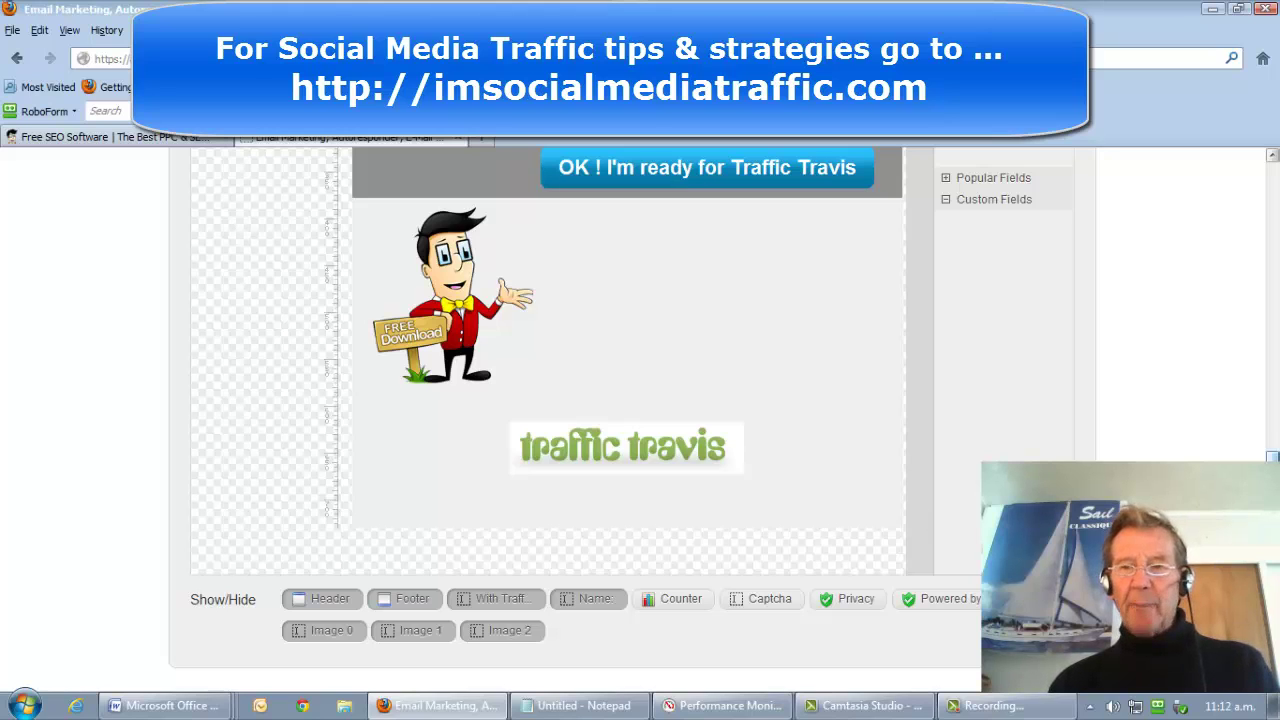
scroll(706, 410, "up", 5)
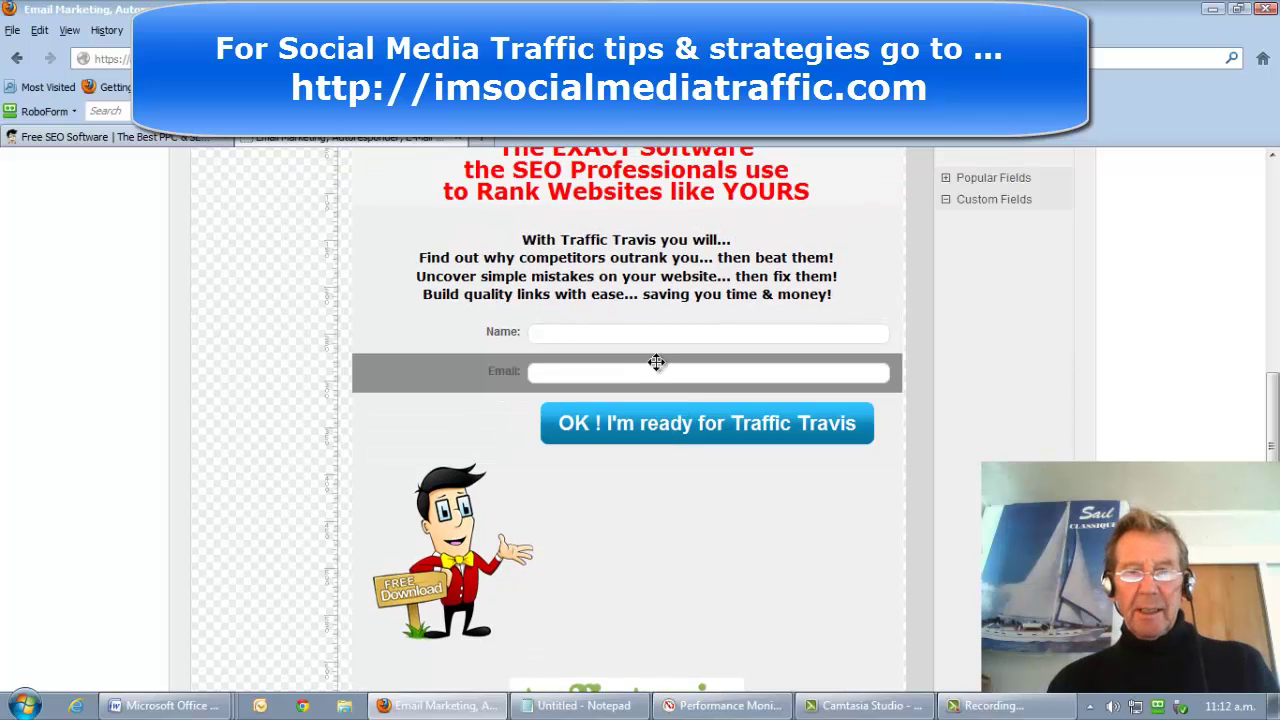